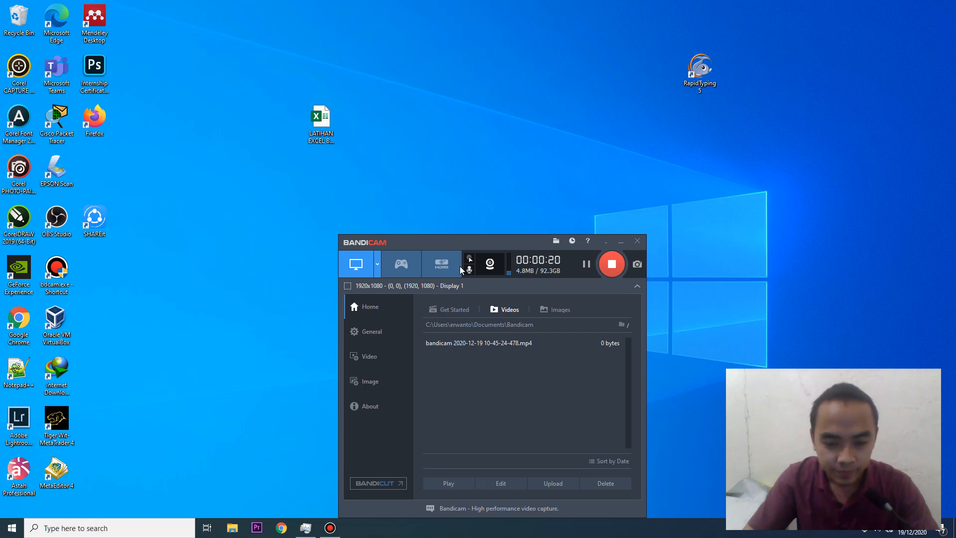
Open the Windows search panel from the taskbar search box
click(167, 524)
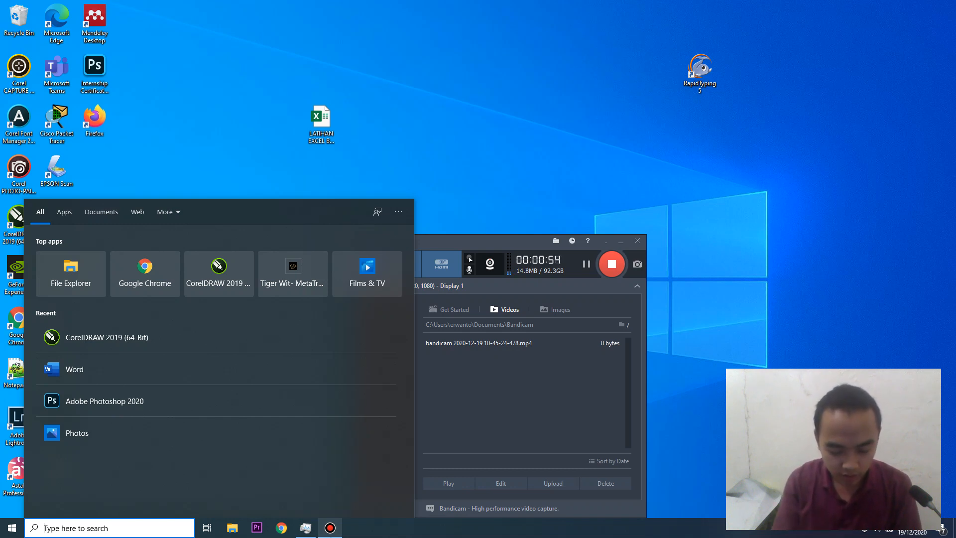
Find and launch Microsoft Access, then start a new blank database, Database3.accdb
text(acc)
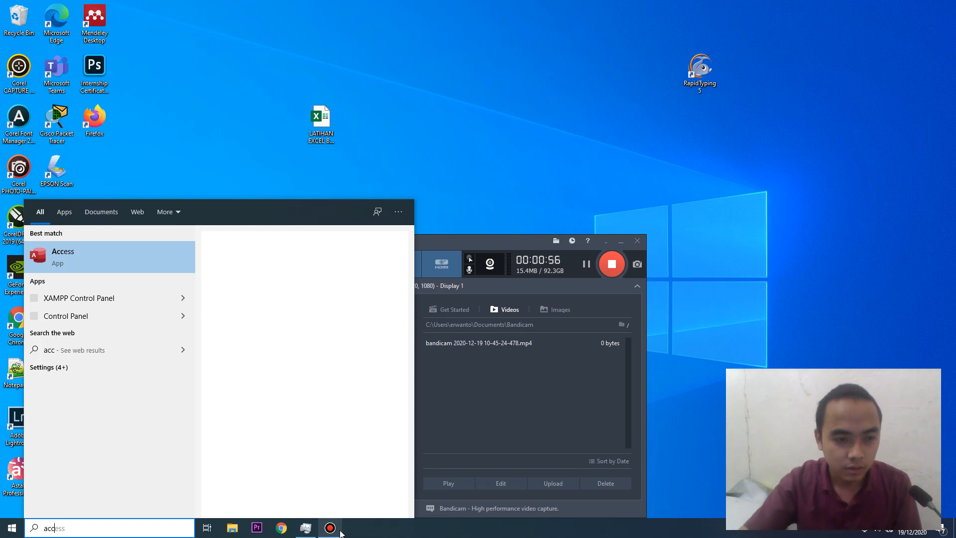
click(63, 240)
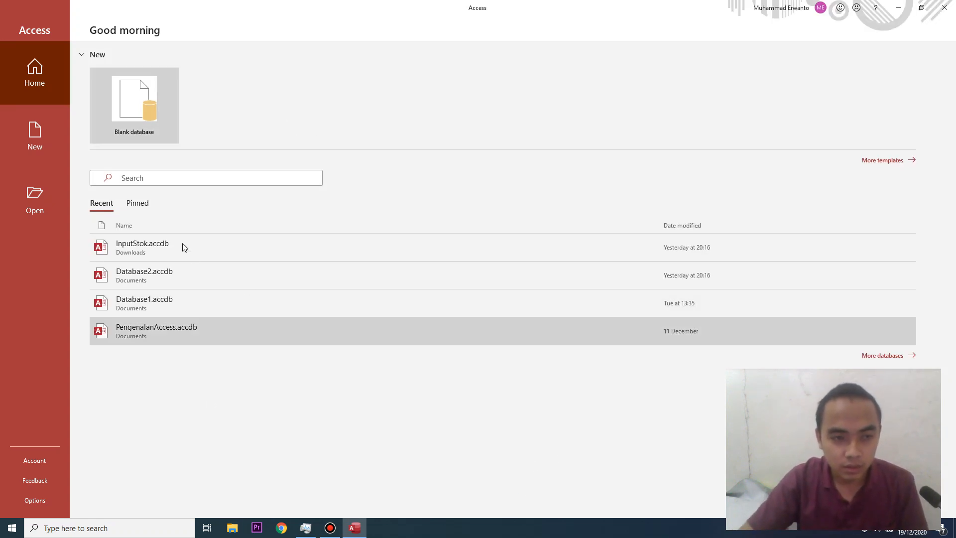
click(142, 122)
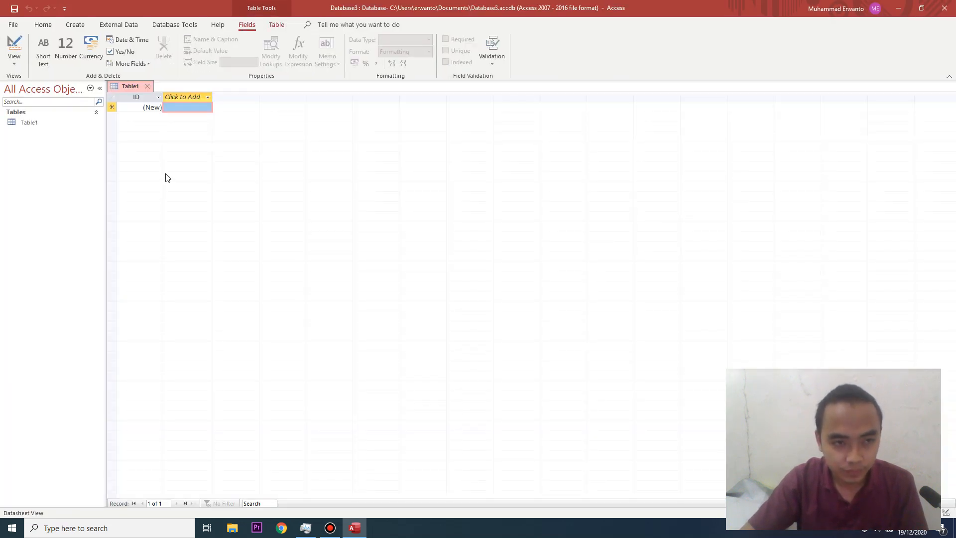
Switch the new table to Design View and save it as tbproduk
click(14, 49)
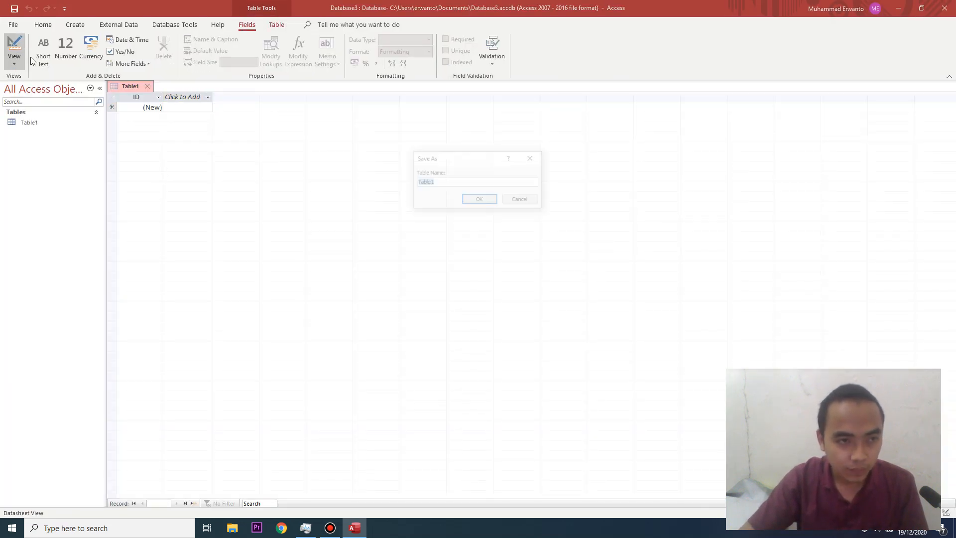
text(tb)
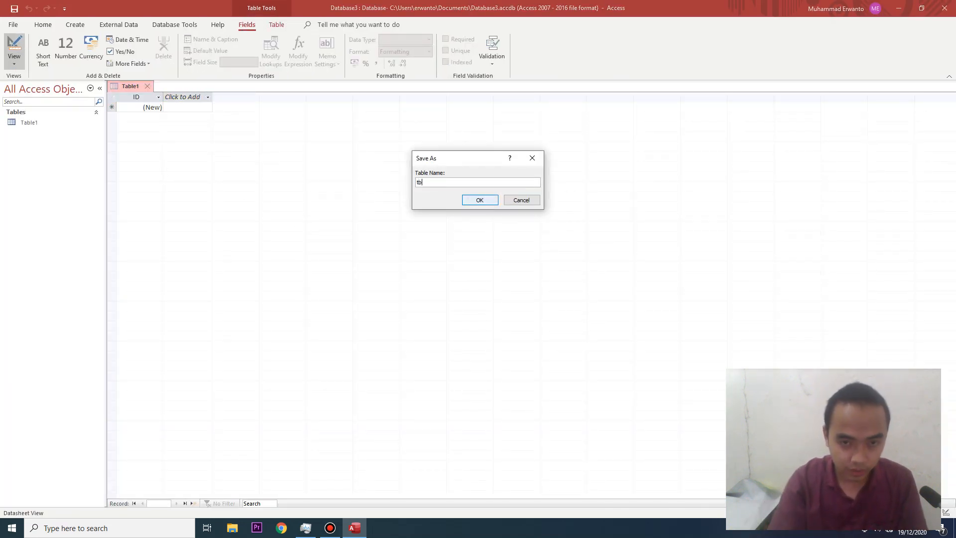
text(prudk)
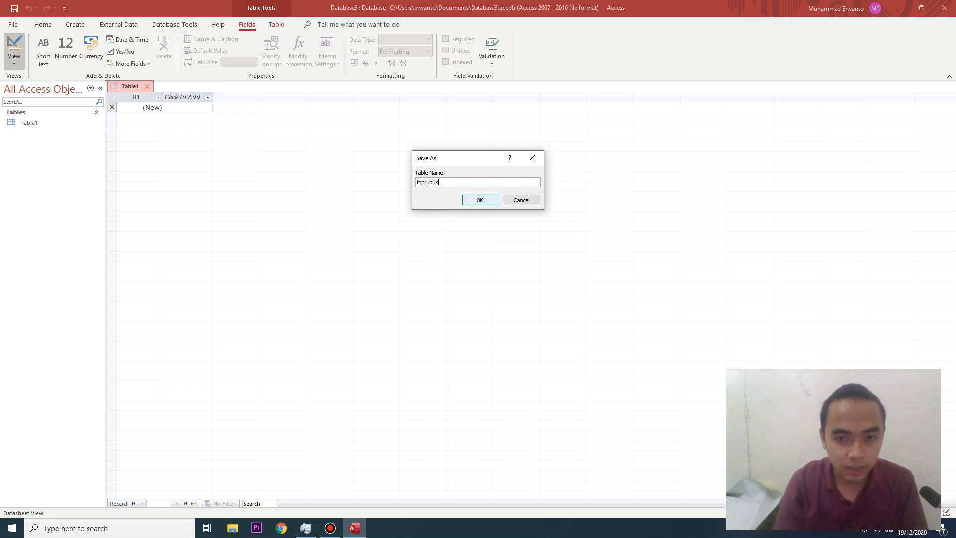
text(roduk)
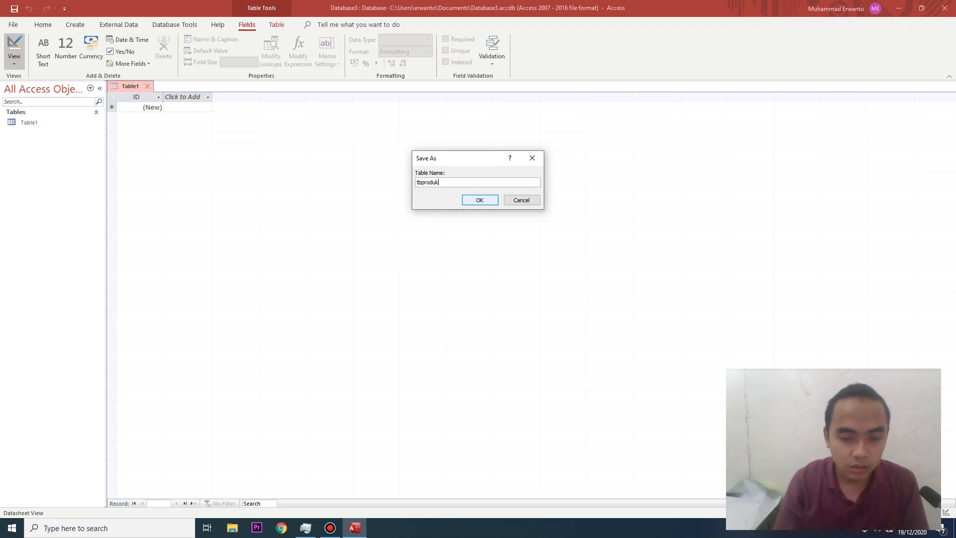
click(471, 198)
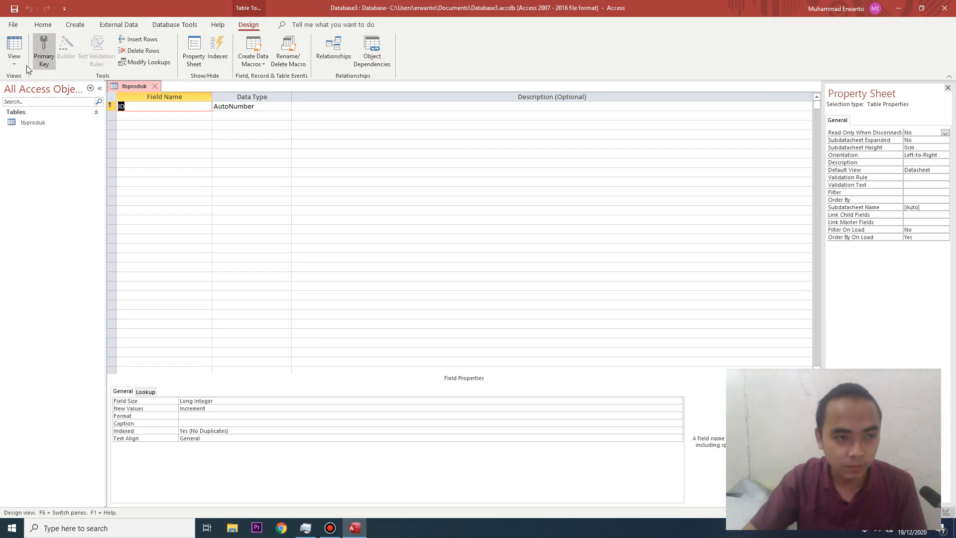
Add Short Text fields idproduk, nama and satuan
text(id)
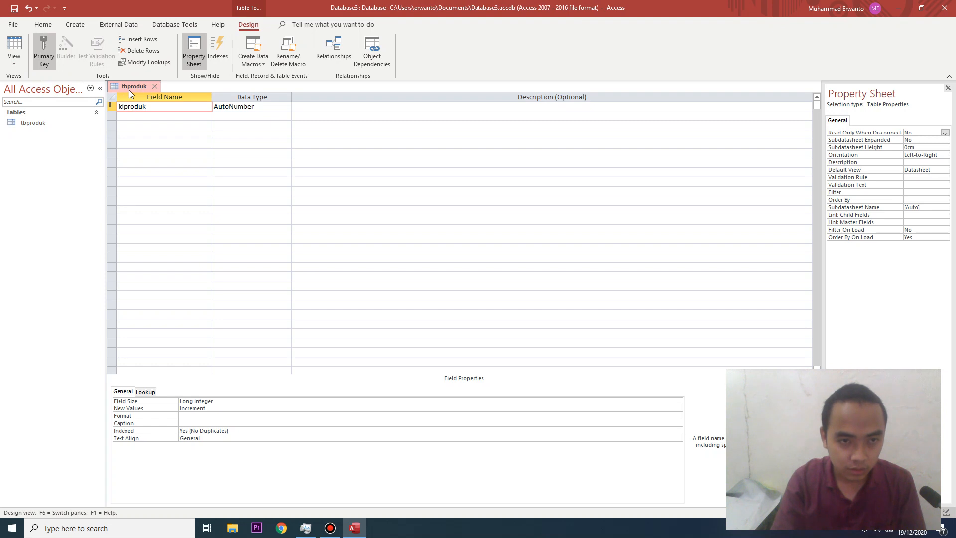
text(produk)
key(Tab)
text(sh)
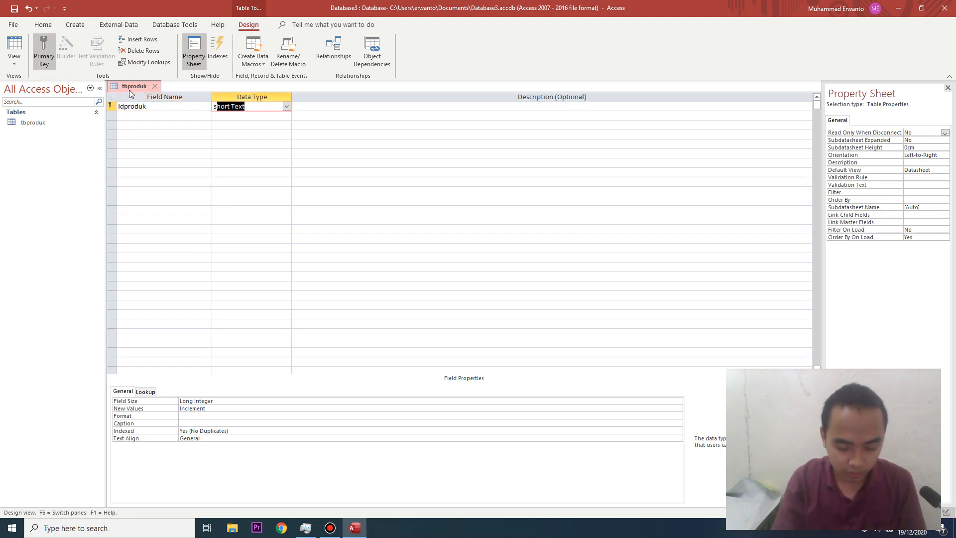
key(Tab)
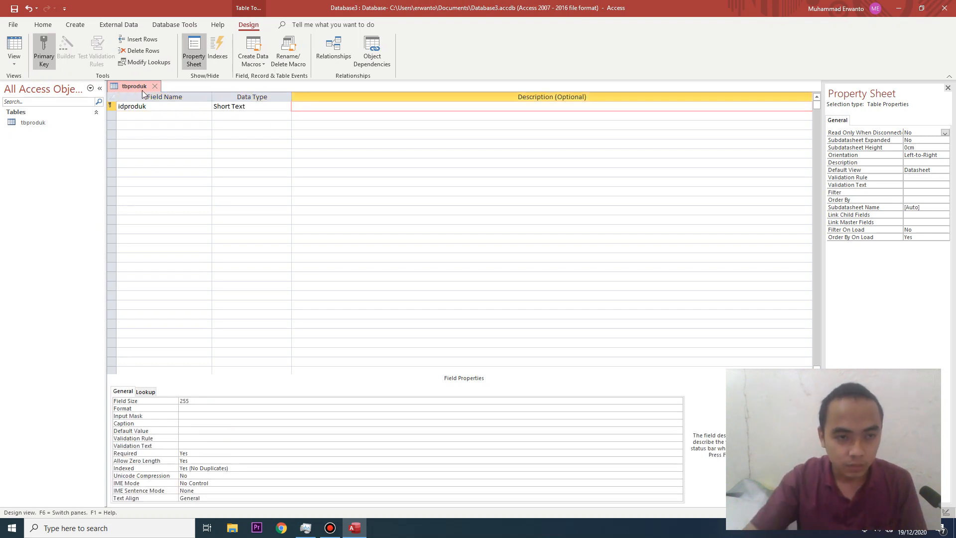
click(160, 116)
text(nama)
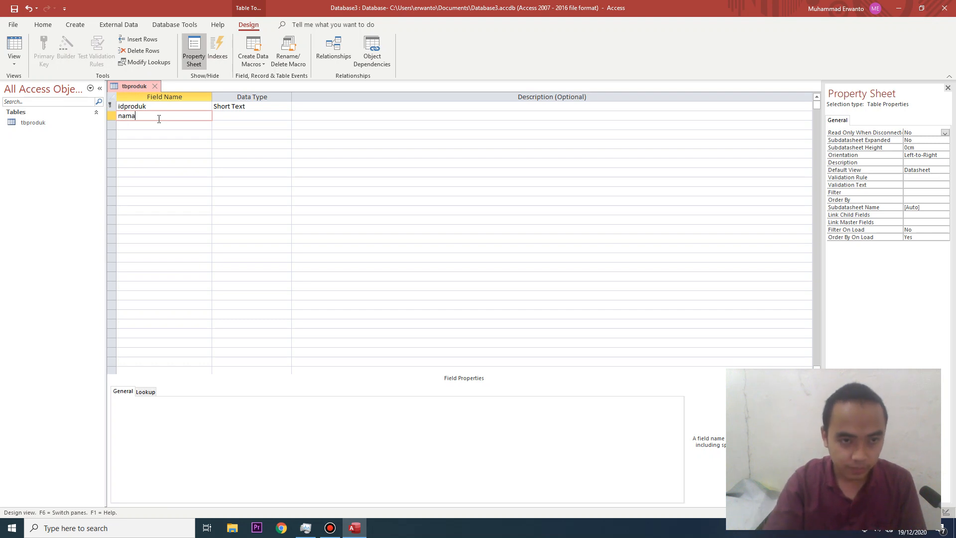
key(Tab)
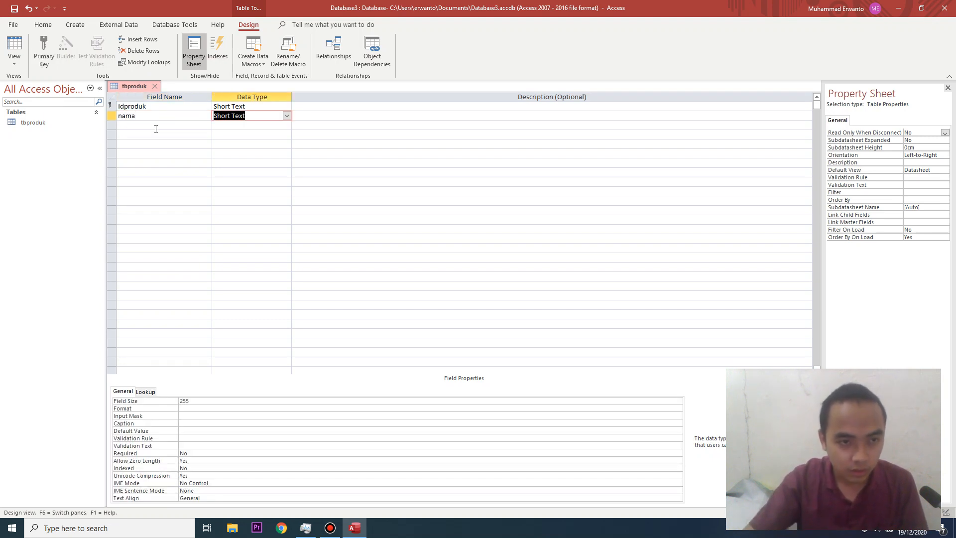
click(159, 126)
text(satuan)
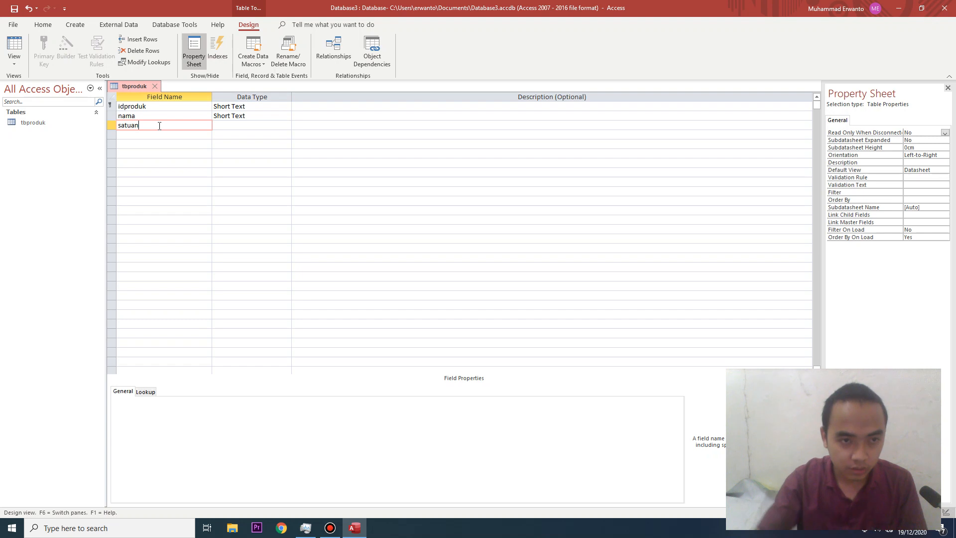
key(Tab)
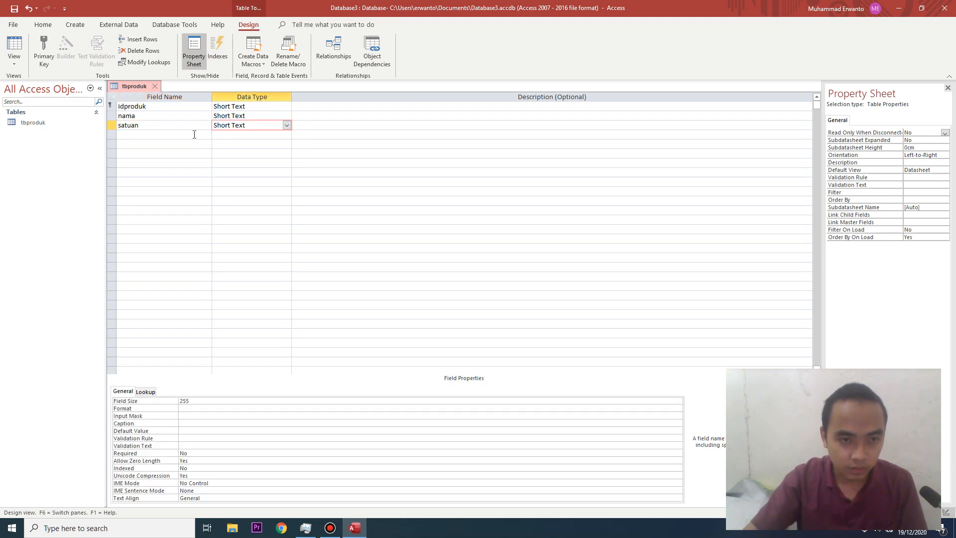
Add Number fields hrgbeli and hrgjual
click(194, 134)
text(hrgbeli)
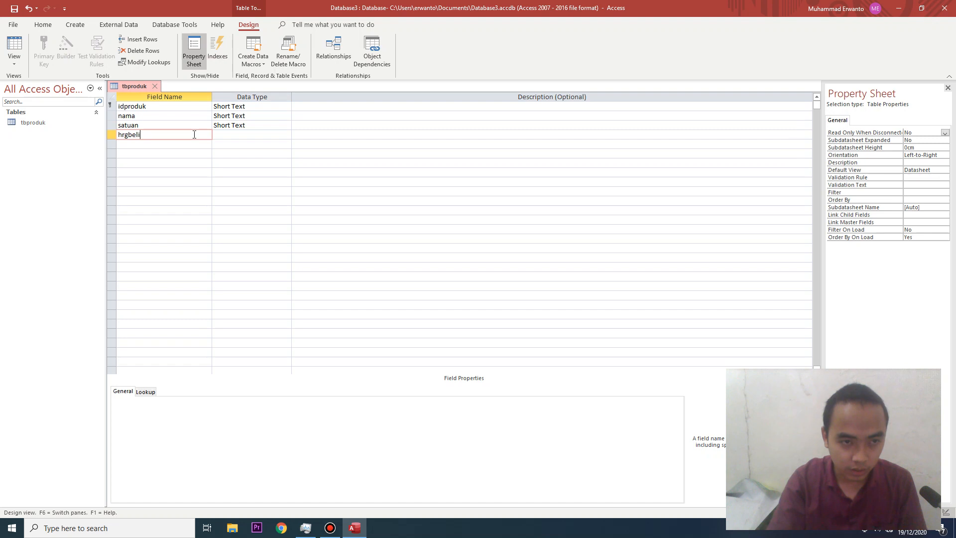
key(Tab)
text(num)
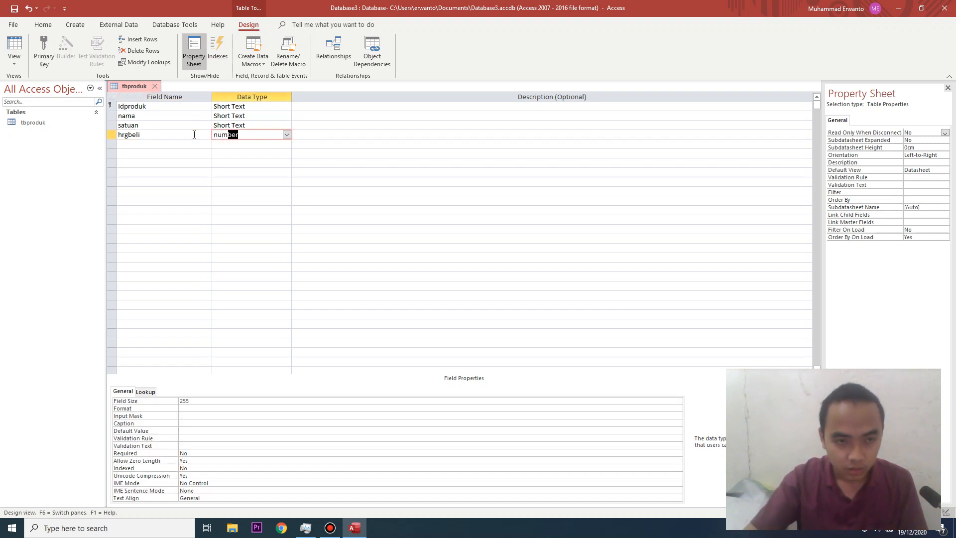
click(160, 142)
text(har)
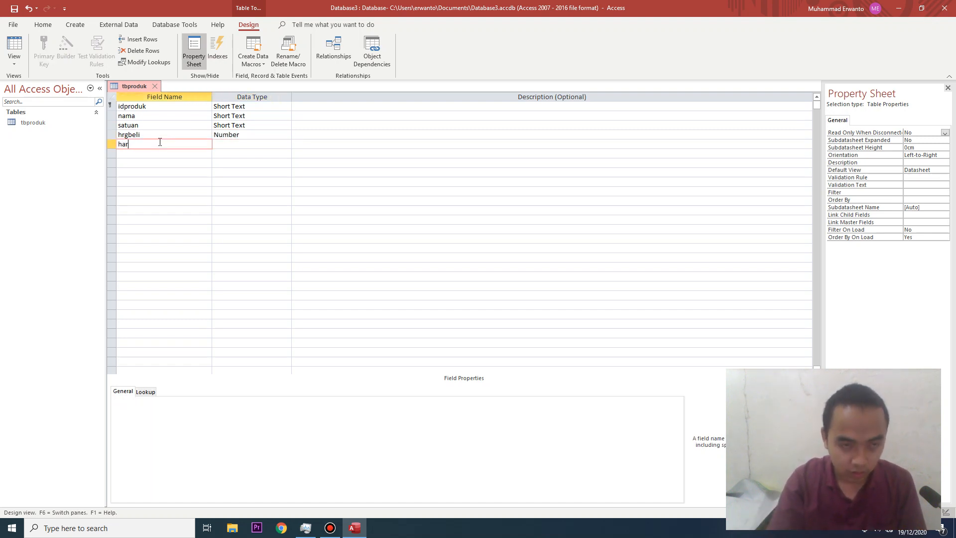
text(gajual)
key(BackSpace)
key(BackSpace)
key(BackSpace)
key(BackSpace)
key(BackSpace)
key(BackSpace)
key(BackSpace)
key(BackSpace)
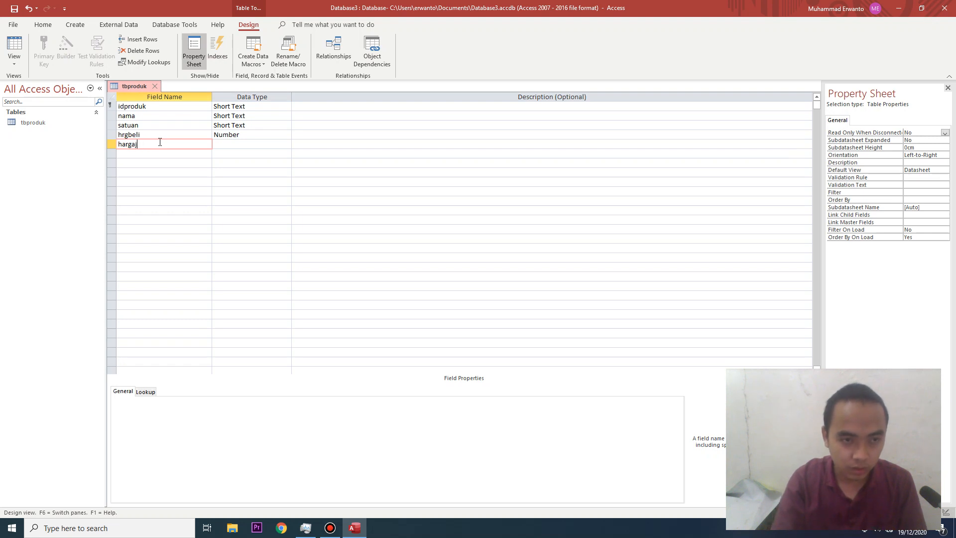
text(rg)
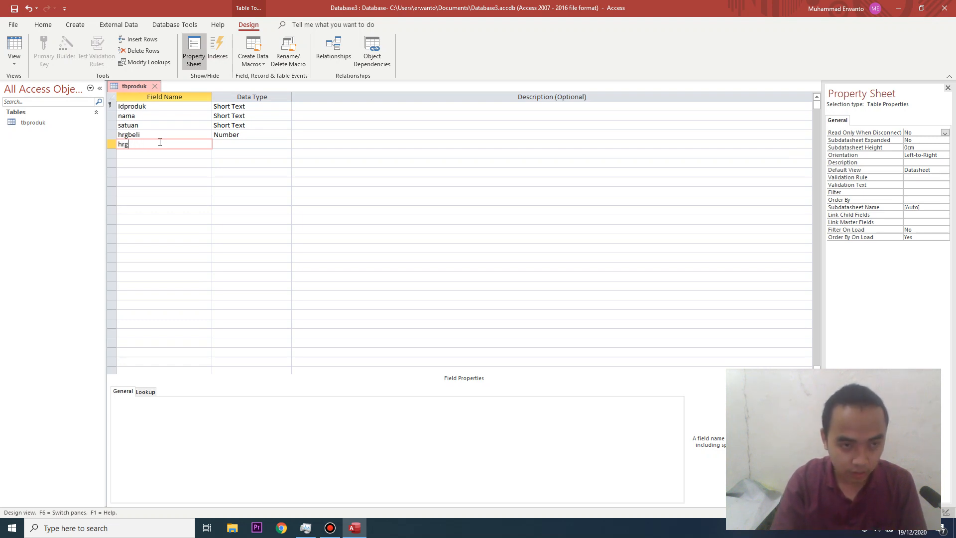
text(jual)
key(Tab)
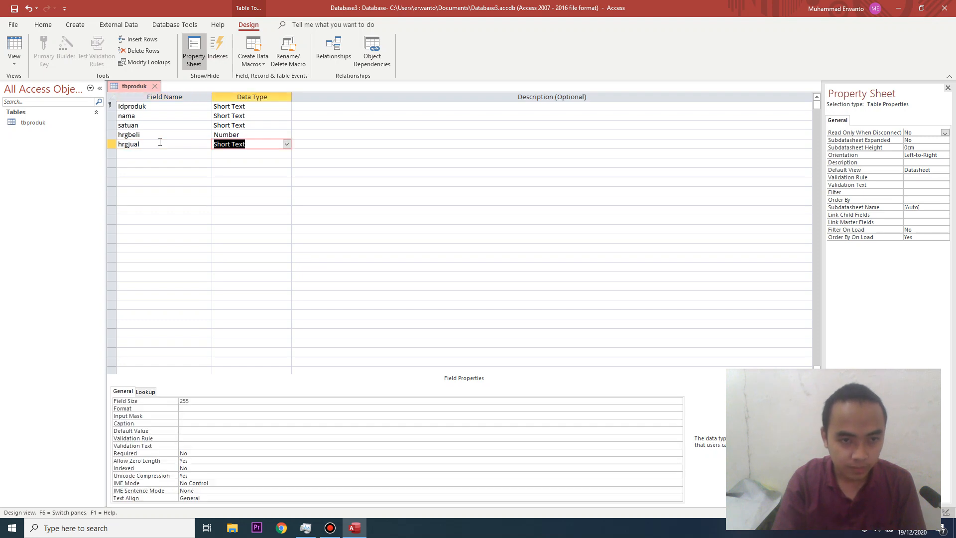
text(number)
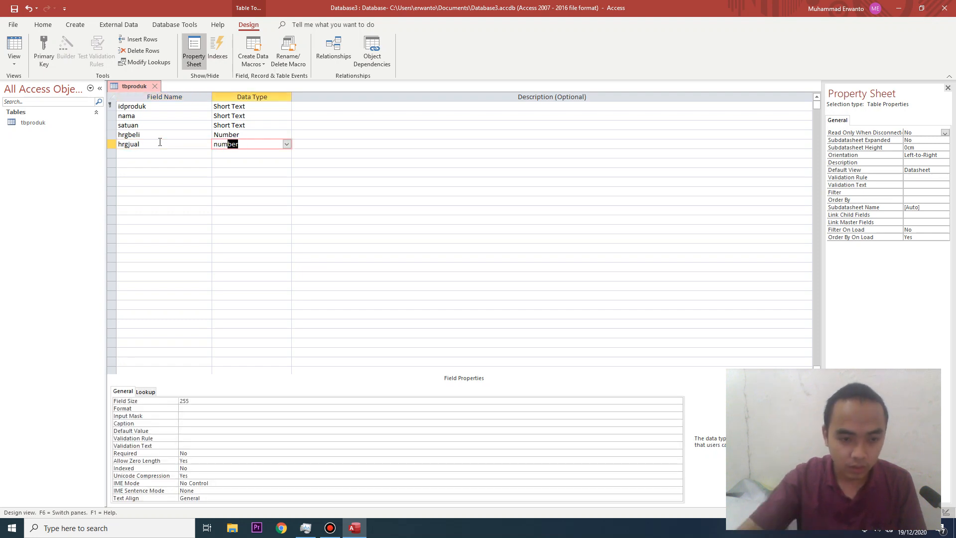
click(239, 407)
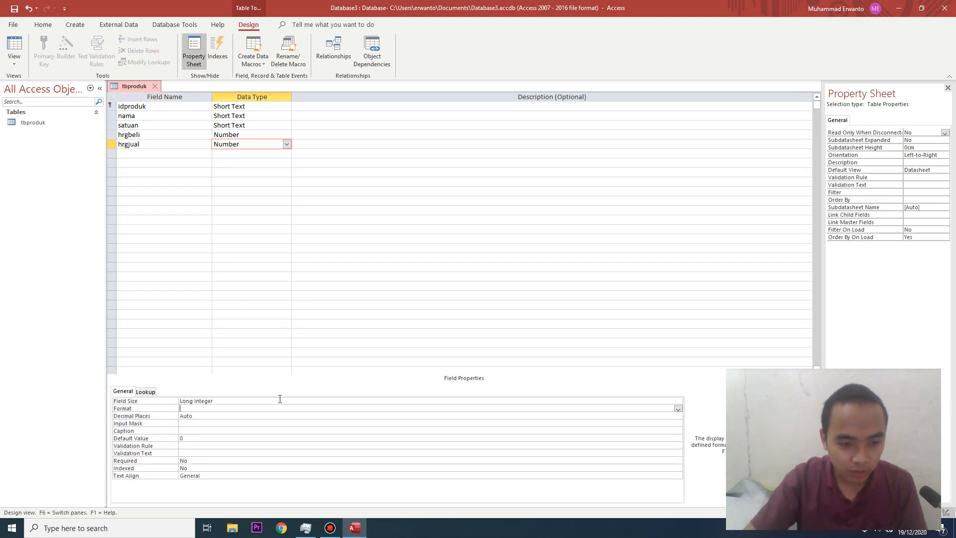
Set Decimal Places to 2 for hrgbeli and hrgjual, then switch to Datasheet View
click(255, 135)
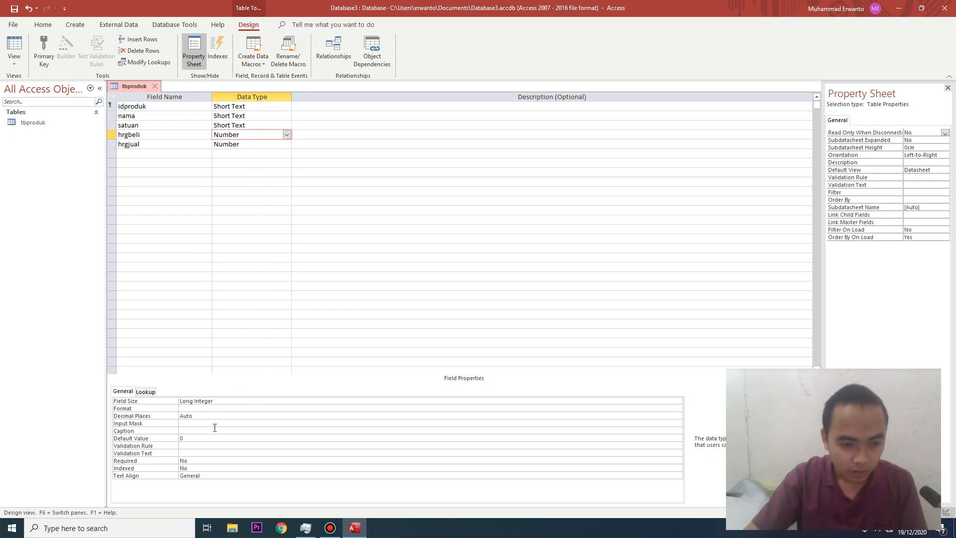
click(170, 418)
text(2)
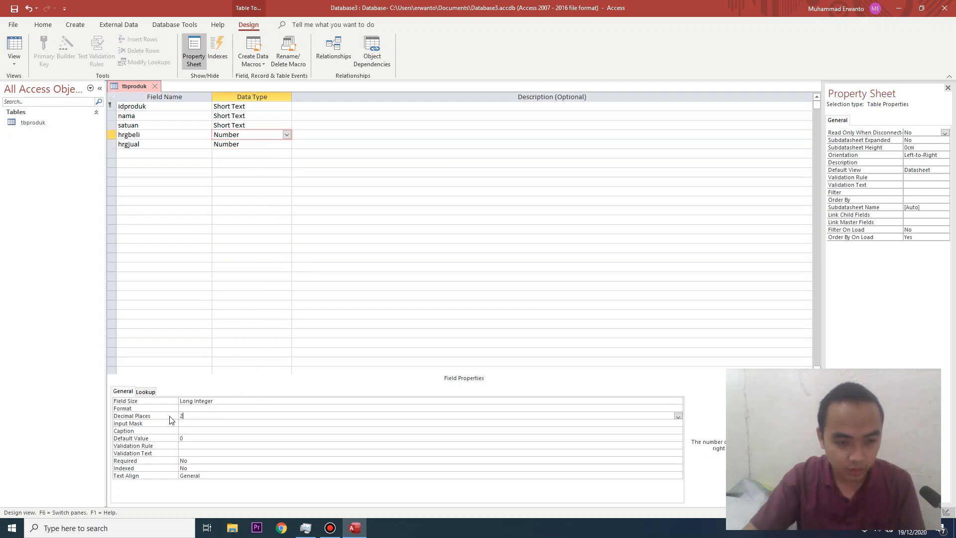
click(254, 144)
click(199, 419)
text(2)
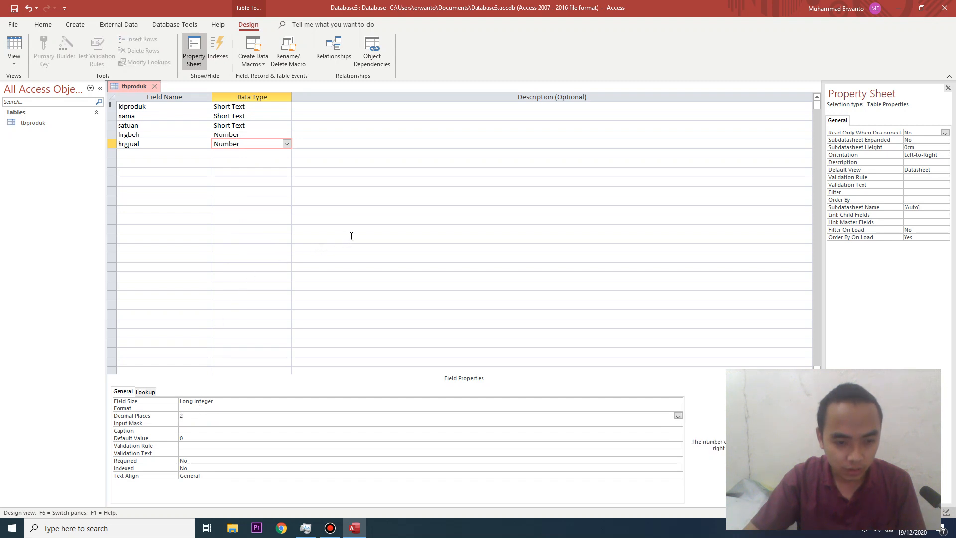
click(351, 236)
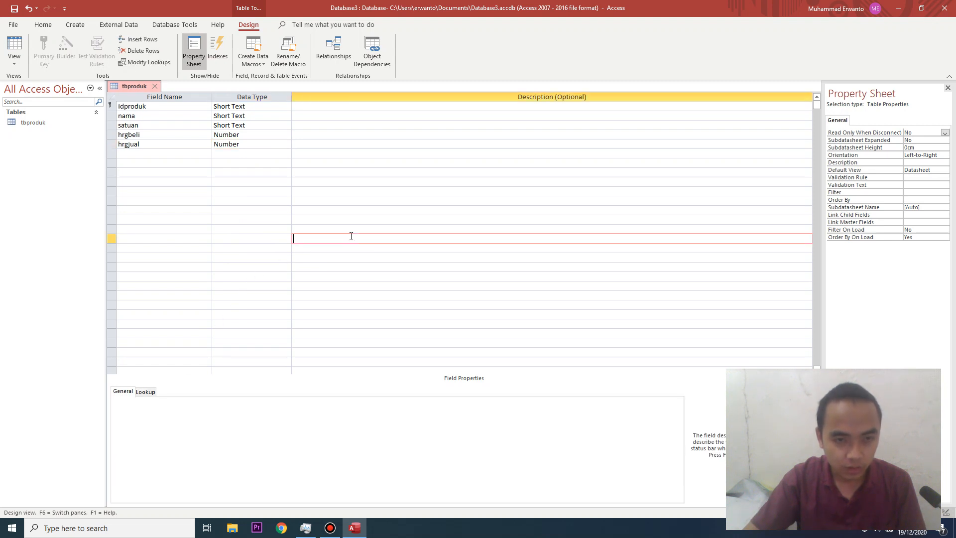
click(14, 50)
Save tbproduk and bring it back to Design View
click(455, 293)
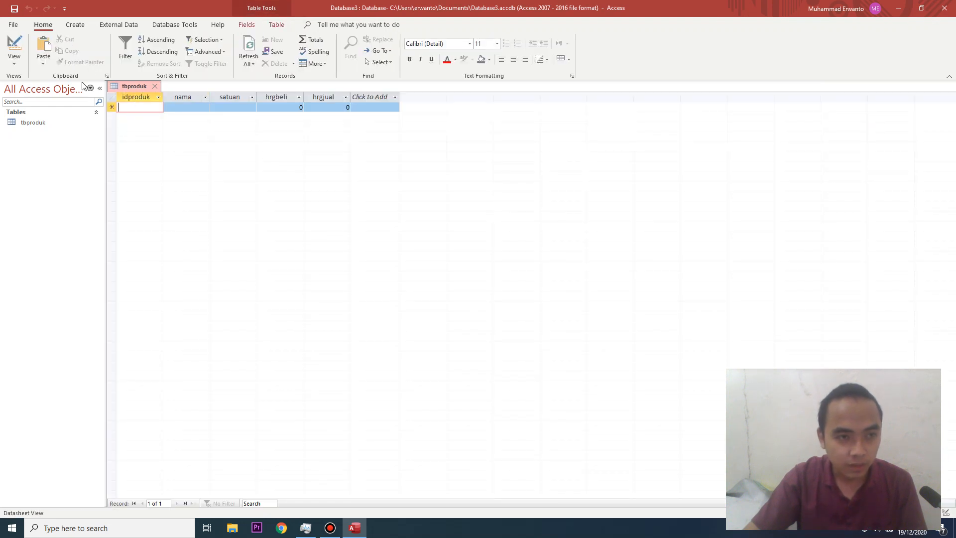
click(14, 50)
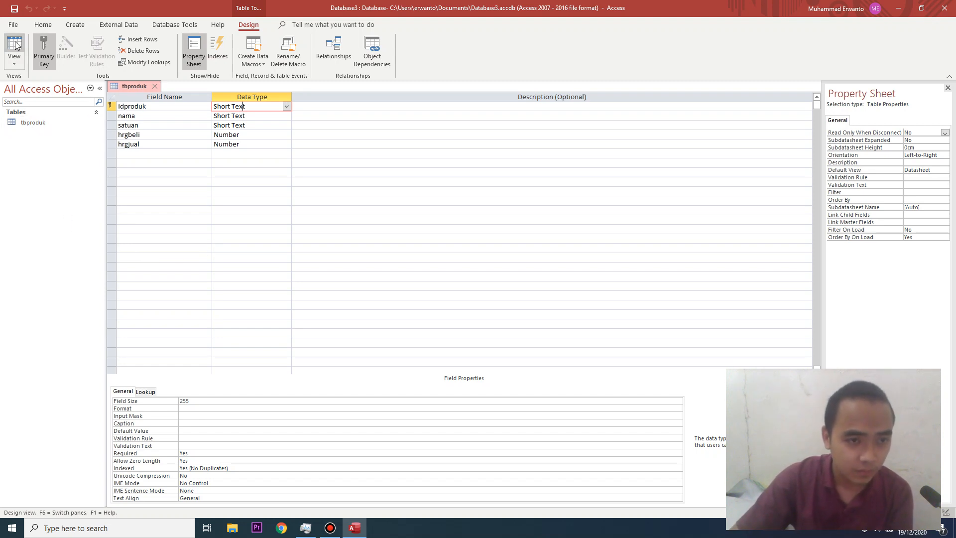
Create a new blank table and save it as tbtransaksi in Design View
click(75, 25)
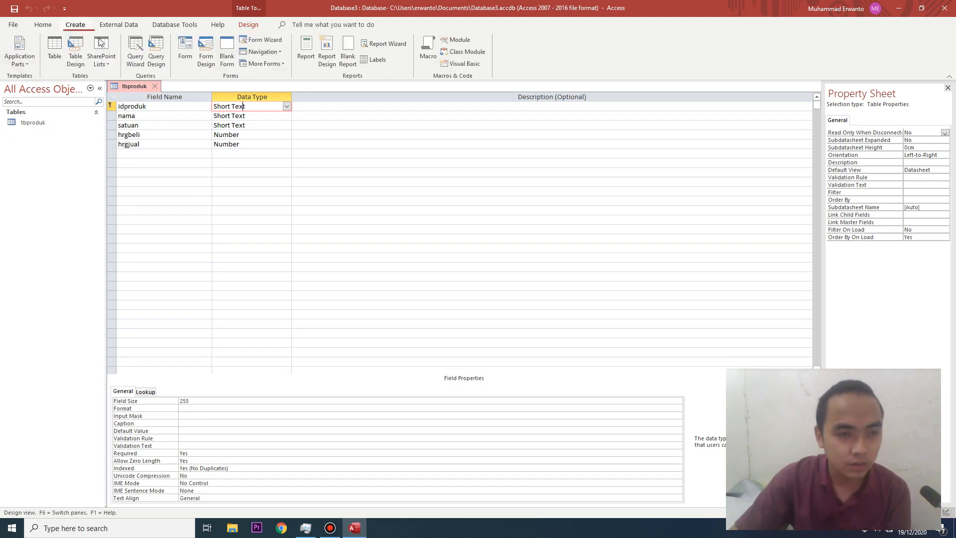
click(64, 44)
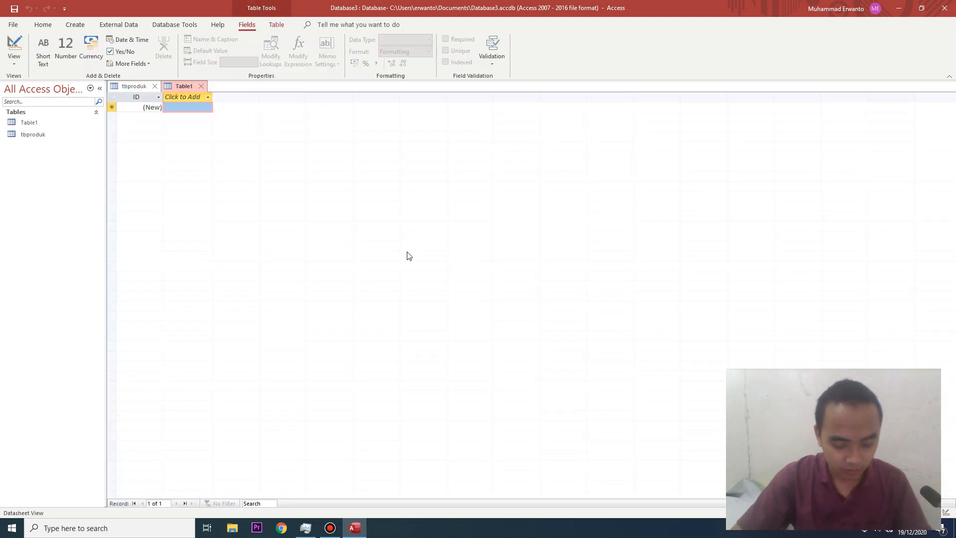
click(20, 48)
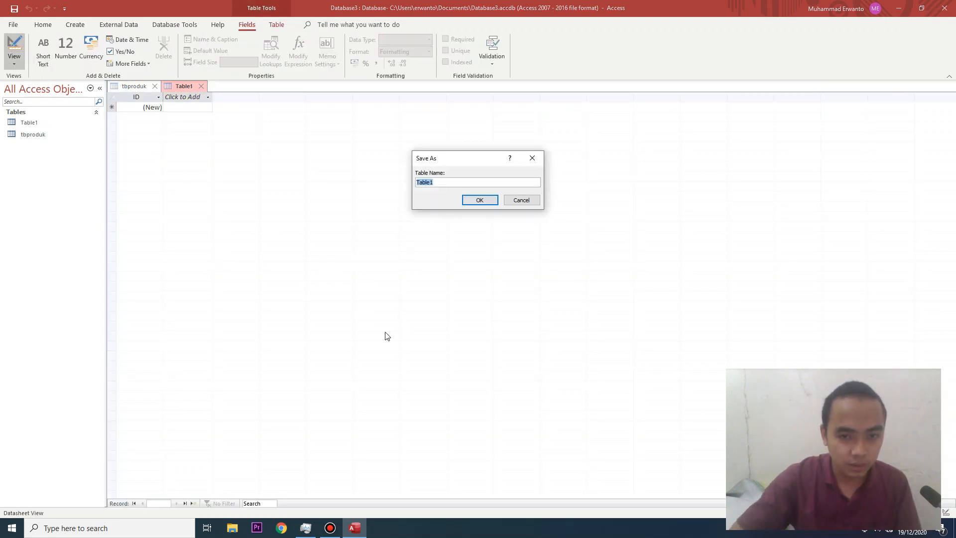
text(tbtransaksi)
key(Return)
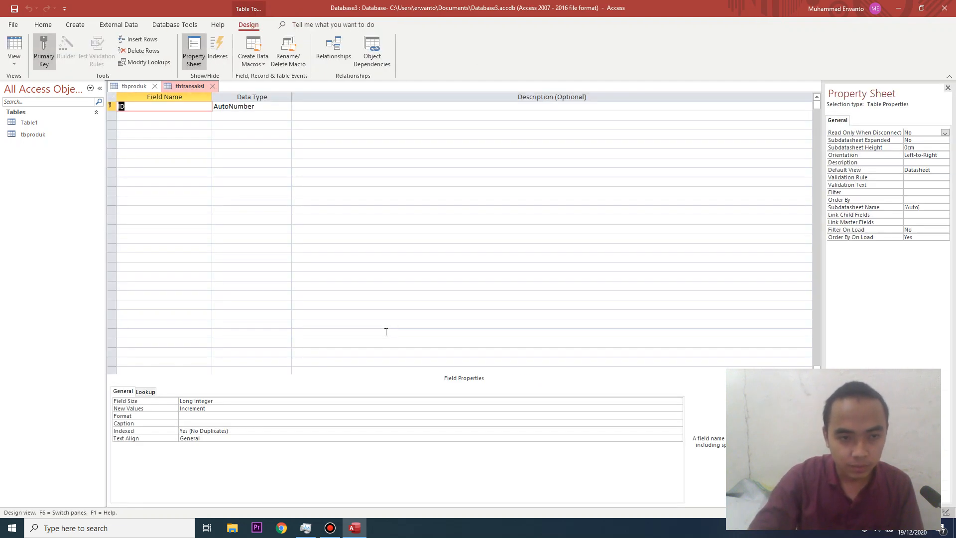
Define idtransaksi (AutoNumber), tgltransaksi (Date/Time) and keterangan (Short Text)
text(idtrans)
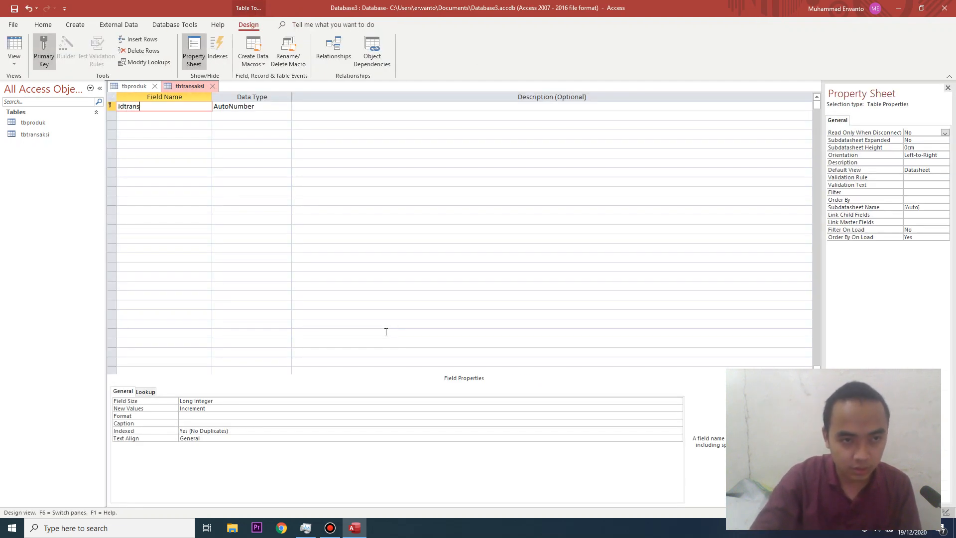
text(aksi)
key(Tab)
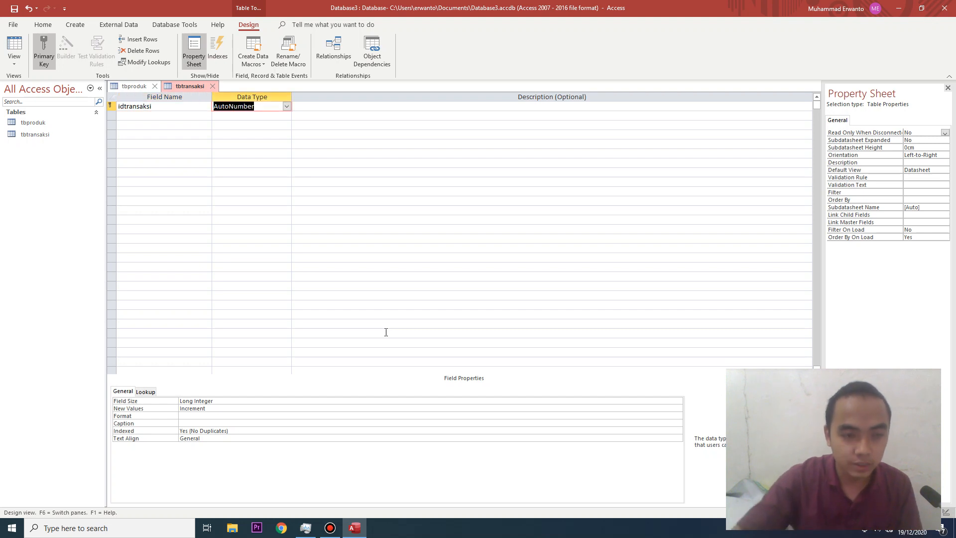
click(160, 116)
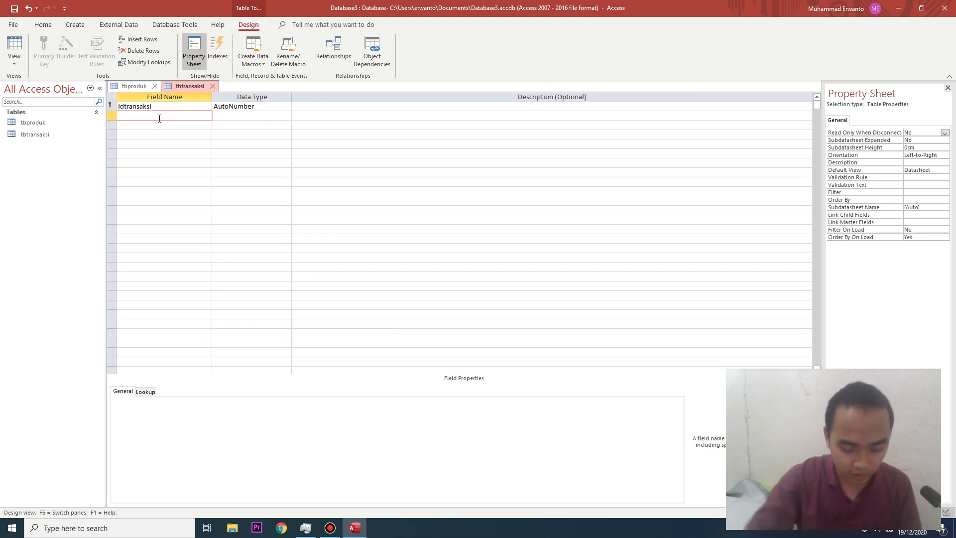
text(dat)
key(BackSpace)
key(BackSpace)
key(BackSpace)
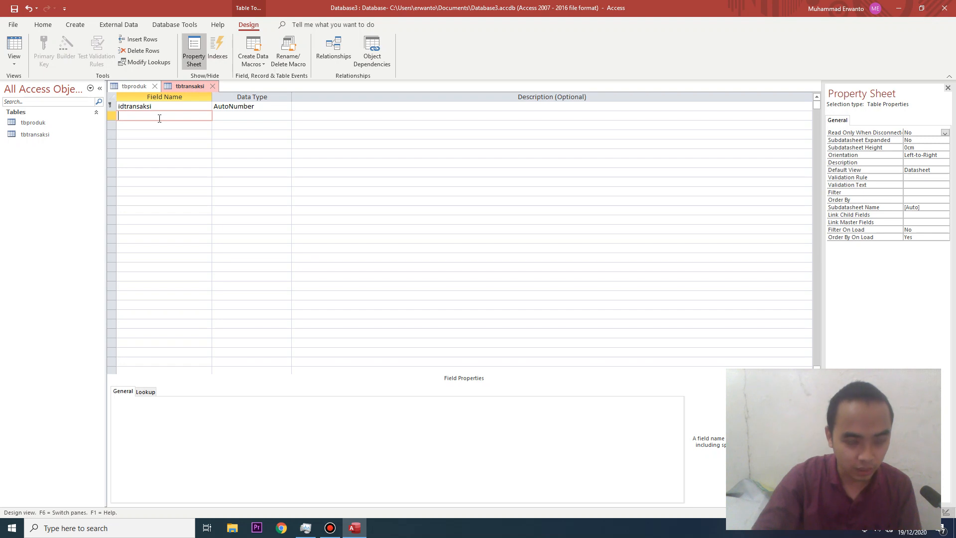
text(tan)
text(g)
text(ltransaks)
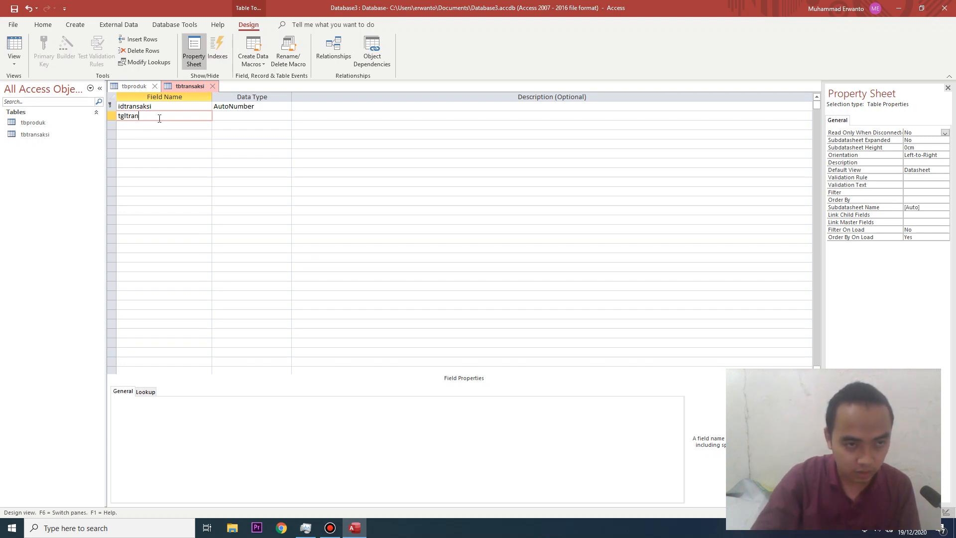
key(Tab)
text(da)
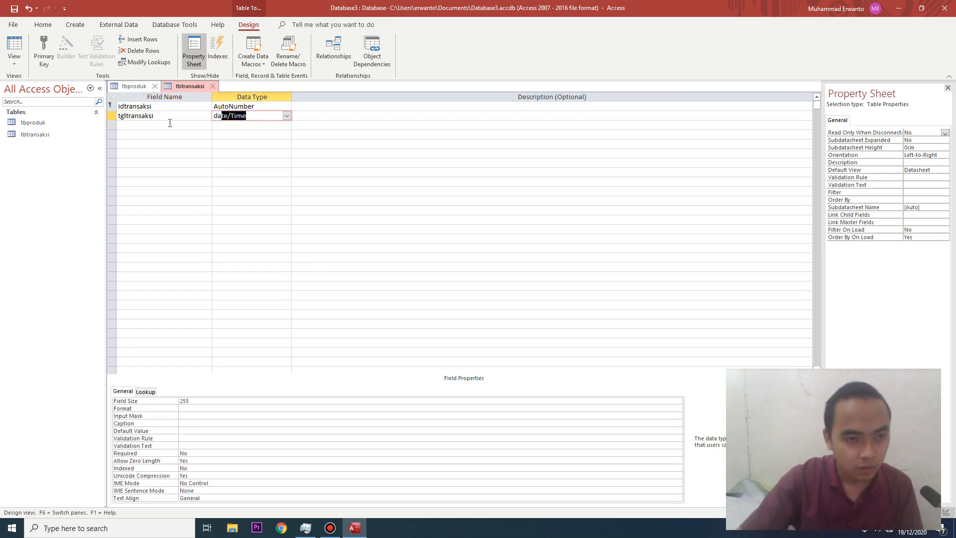
click(170, 123)
text(ke)
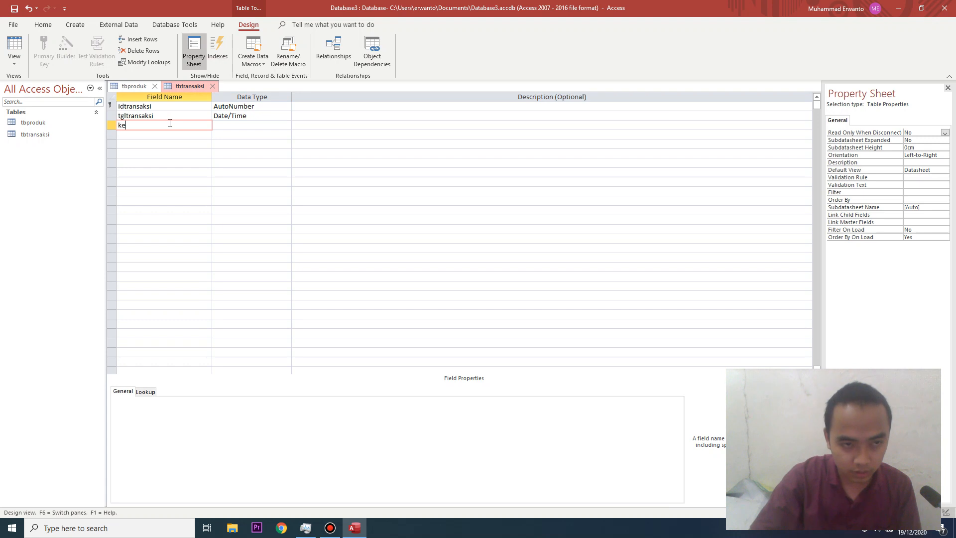
text(terangan)
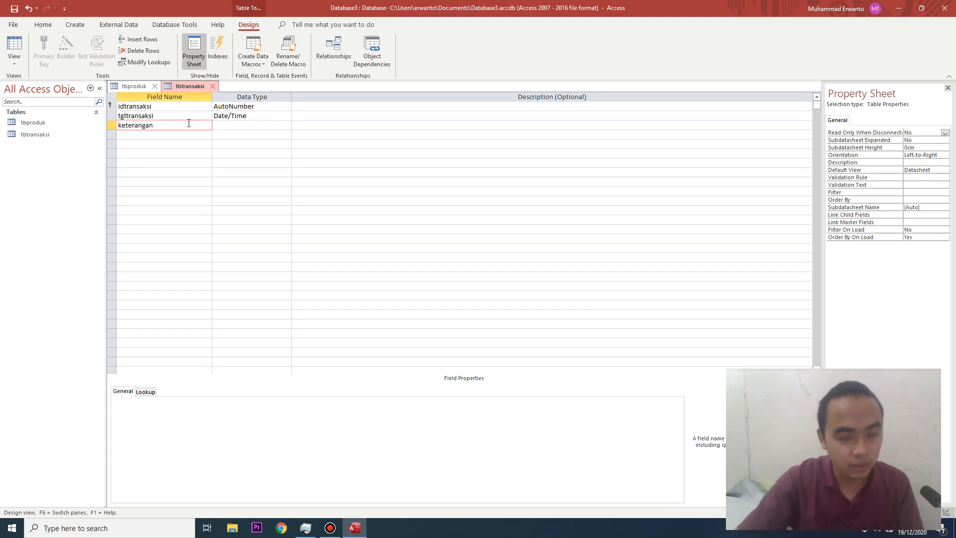
click(237, 141)
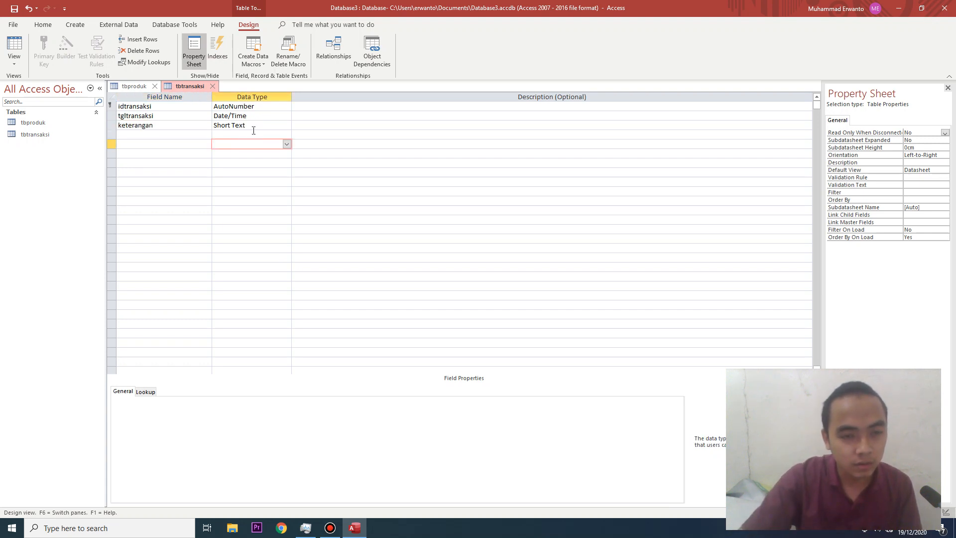
click(256, 125)
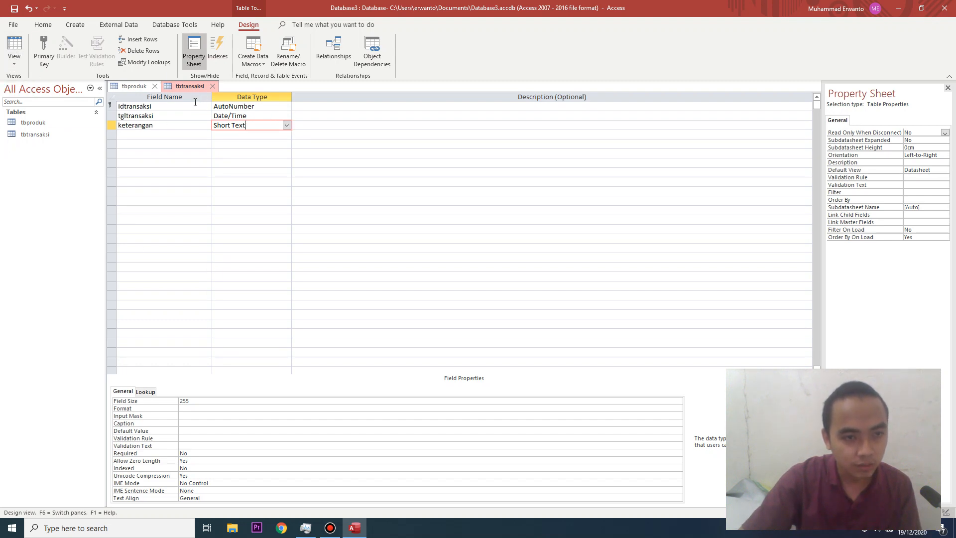
click(15, 46)
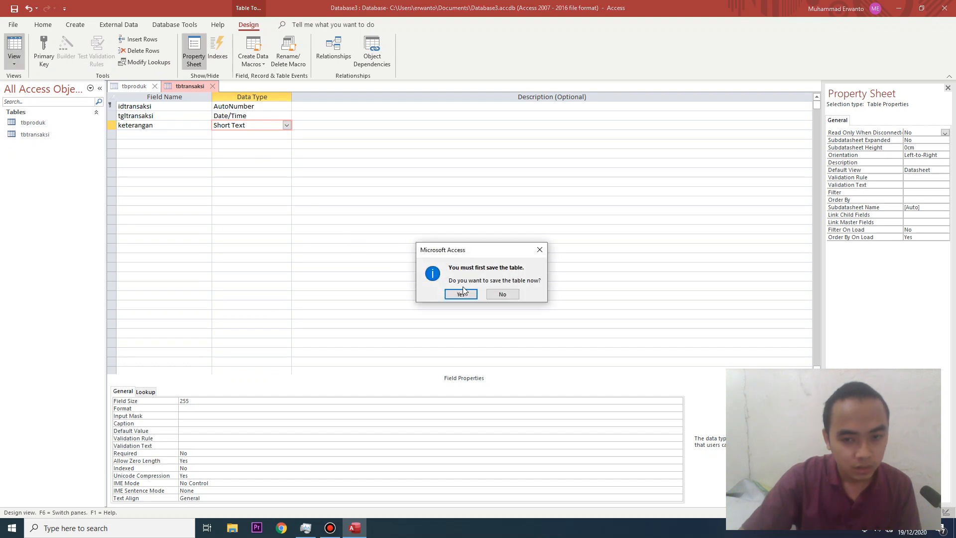
Save tbtransaksi, then close both the tbtransaksi and tbproduk tables
click(461, 294)
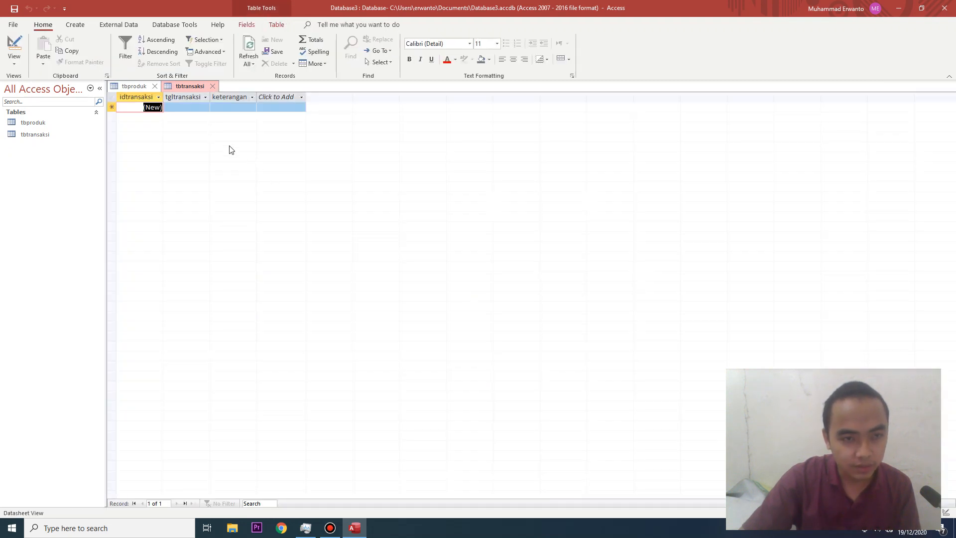
right_click(195, 86)
click(211, 103)
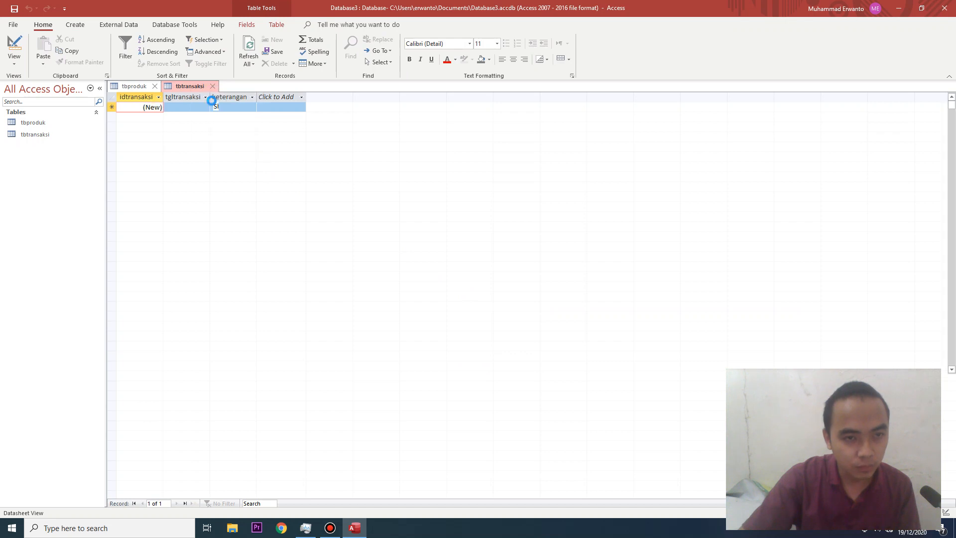
right_click(153, 88)
click(162, 104)
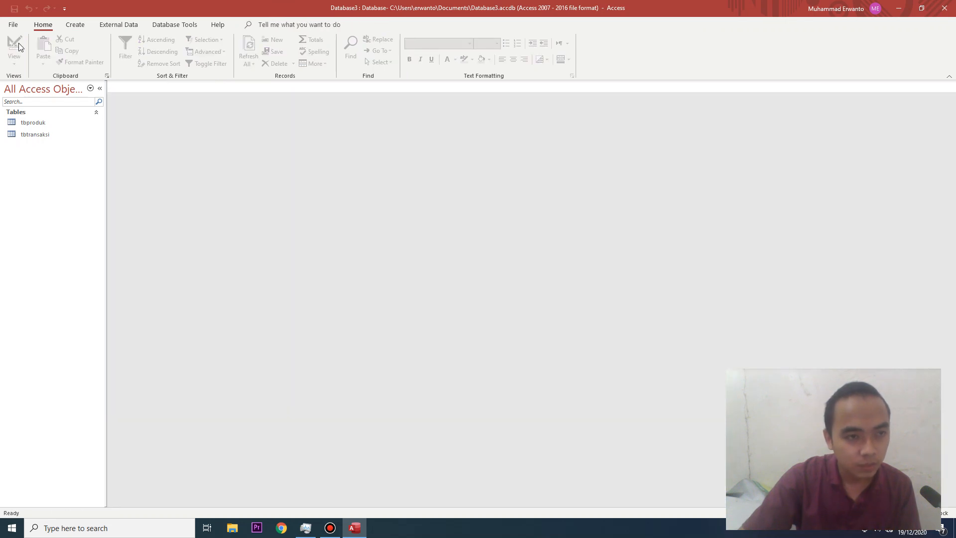
Create another blank table and save it in Design View as tbinputstok
click(70, 28)
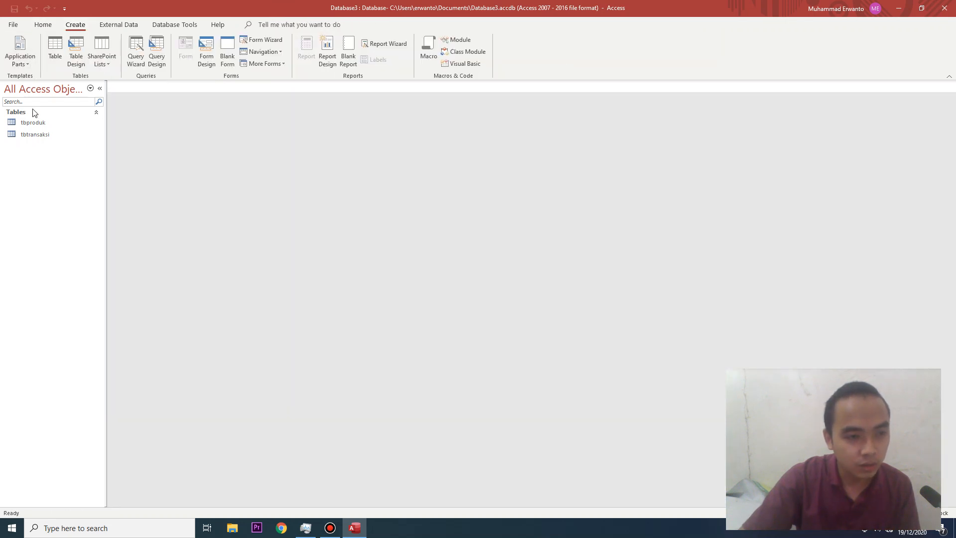
click(54, 49)
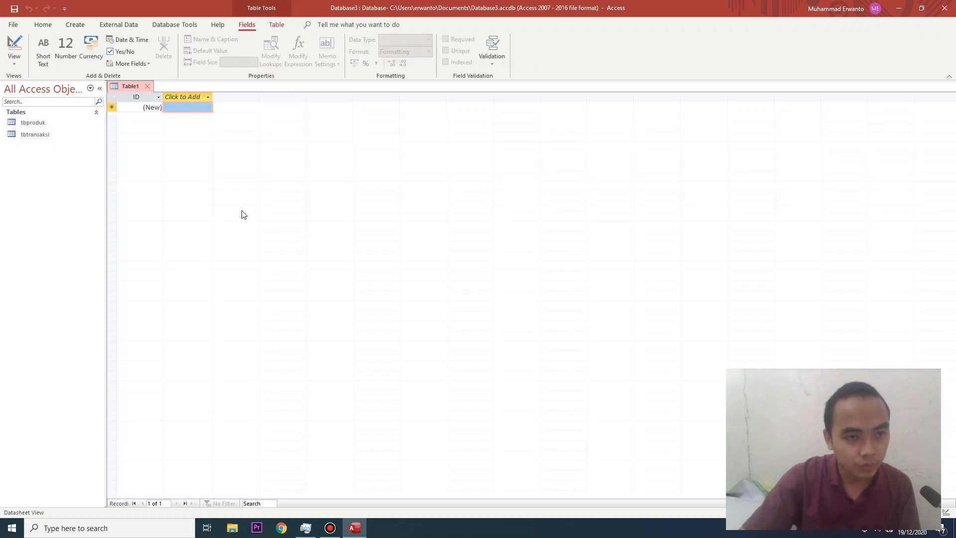
click(15, 47)
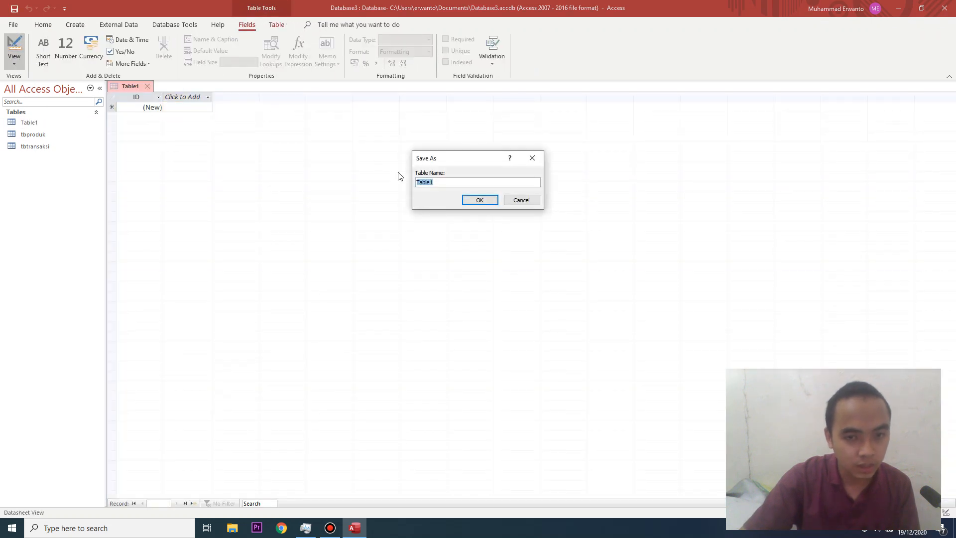
text(tbinpt)
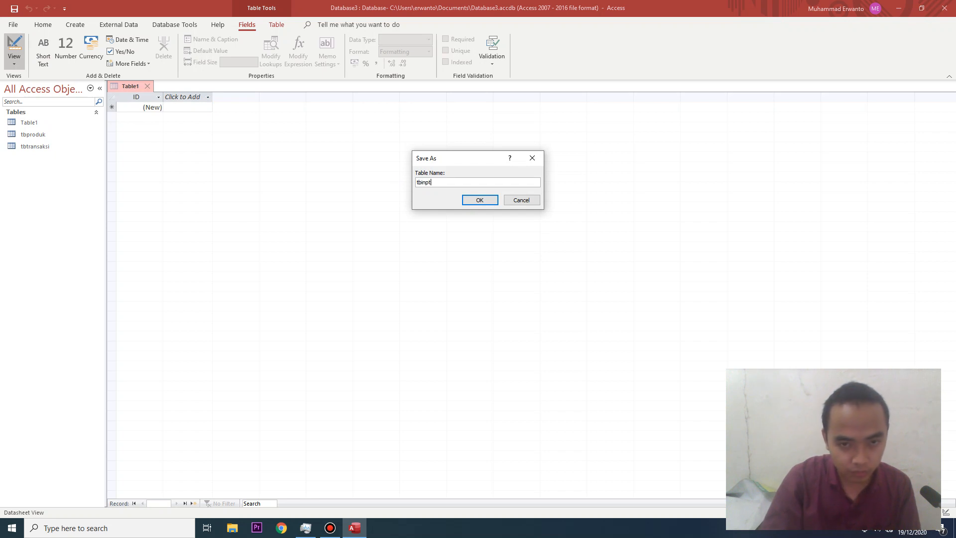
key(BackSpace)
text(utstok)
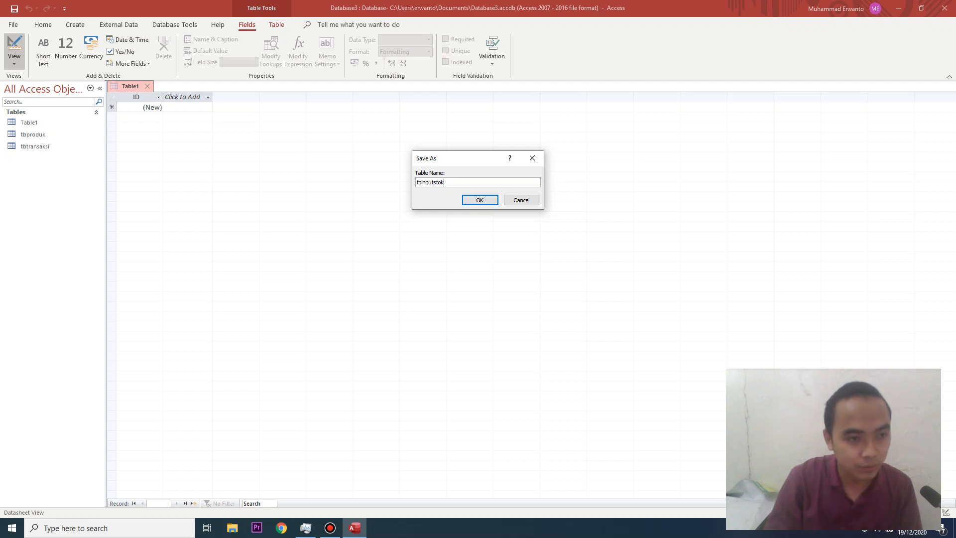
key(Return)
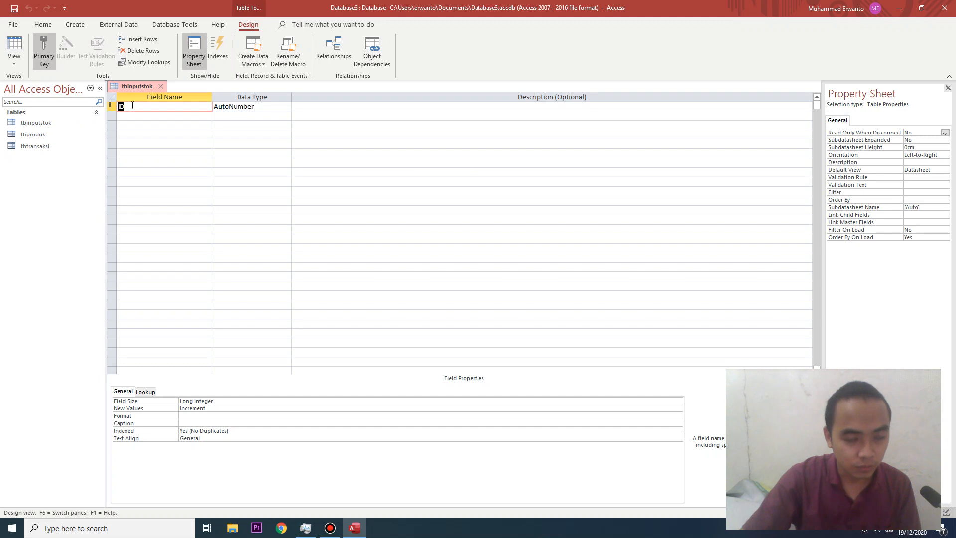
Add fields nourut, idtransaksi as Number, and idproduk as Short Text to tbinputstok
text(nou)
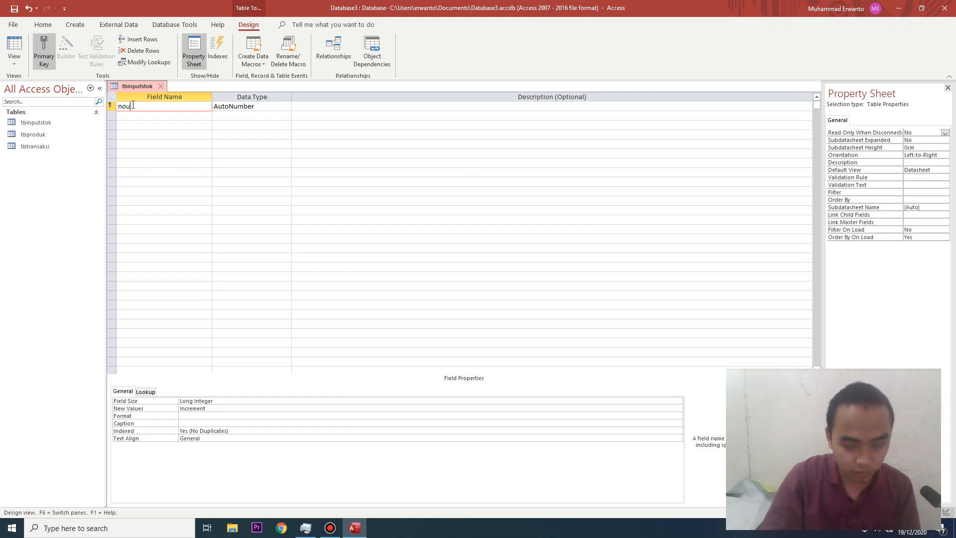
text(rut)
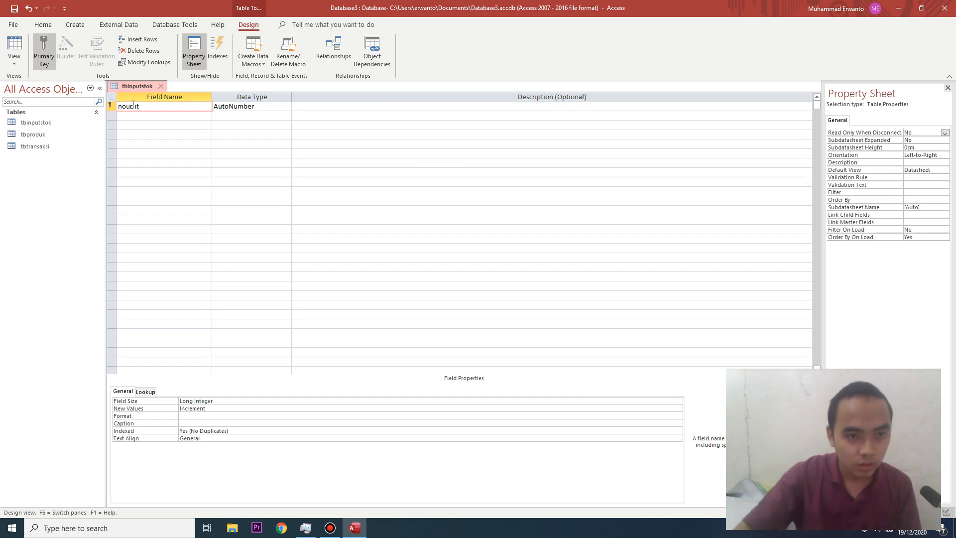
click(194, 120)
text(idtransaksi)
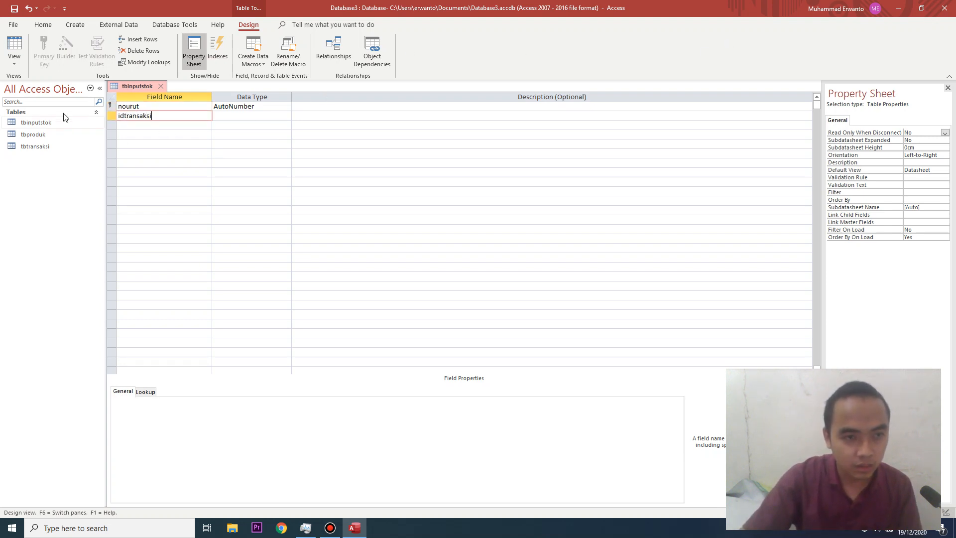
double_click(35, 146)
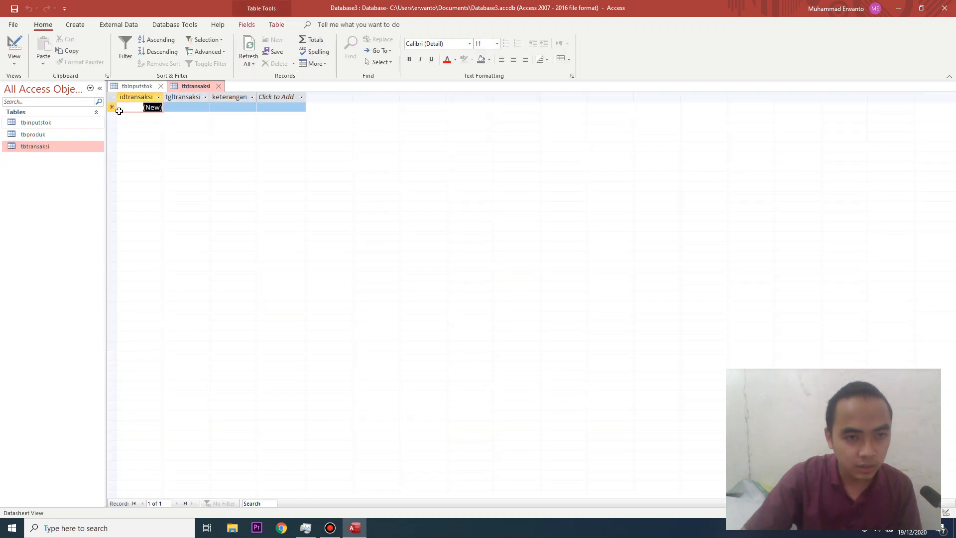
click(14, 49)
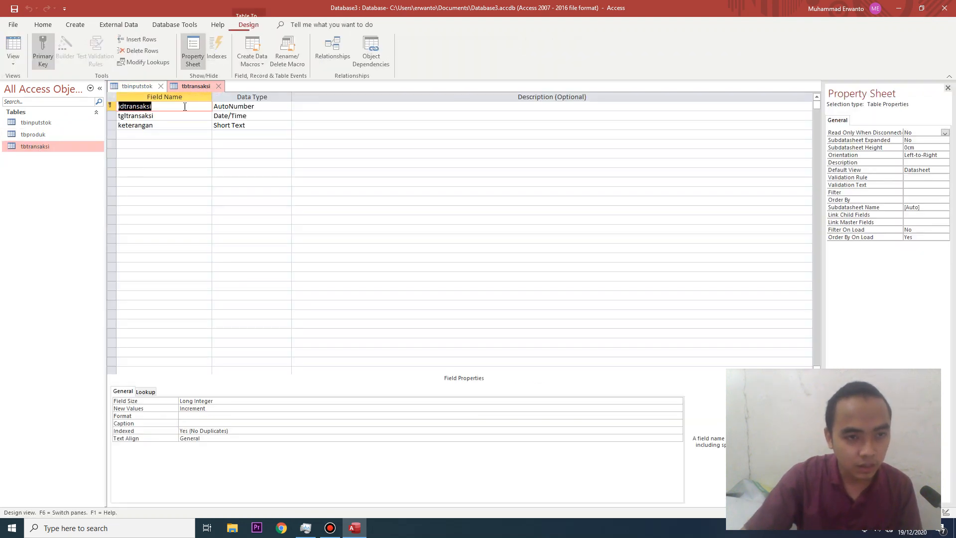
click(142, 86)
click(253, 116)
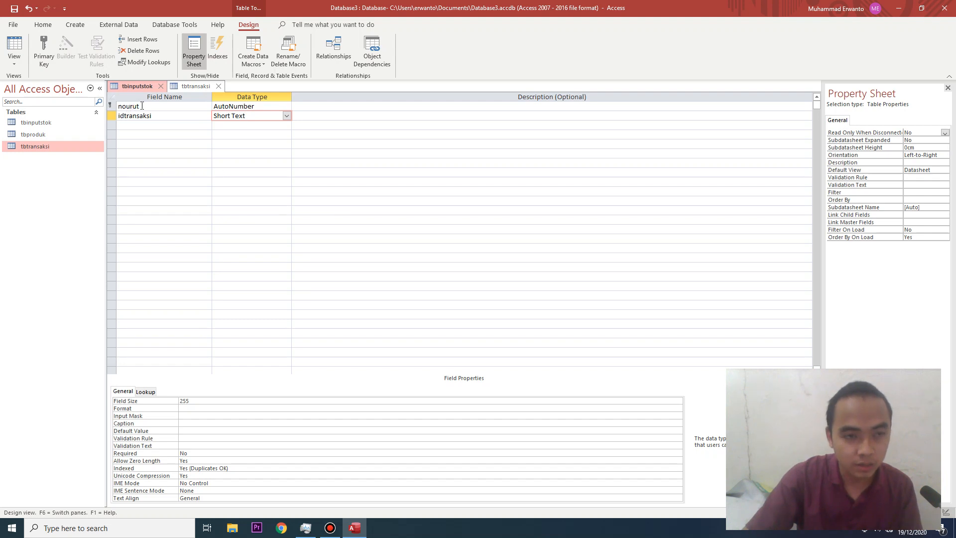
double_click(235, 116)
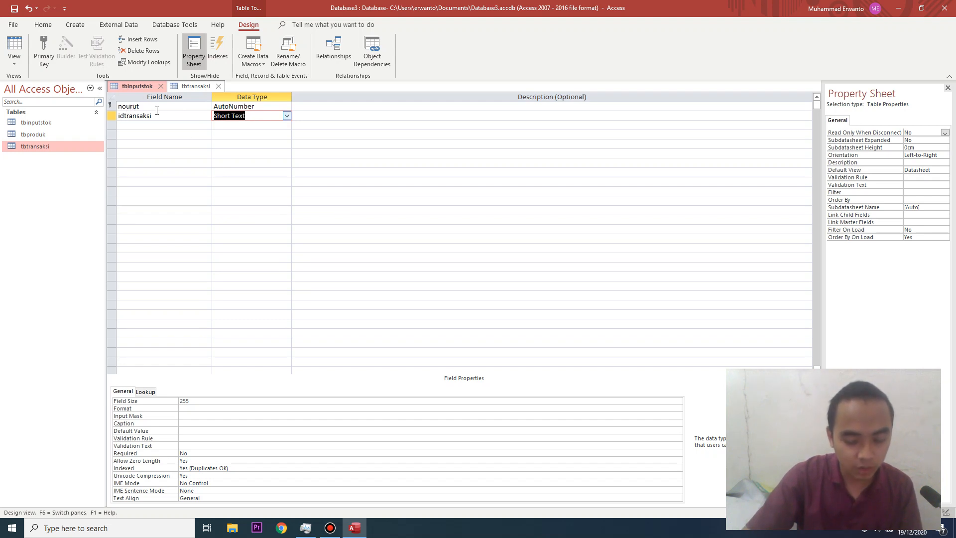
text(number)
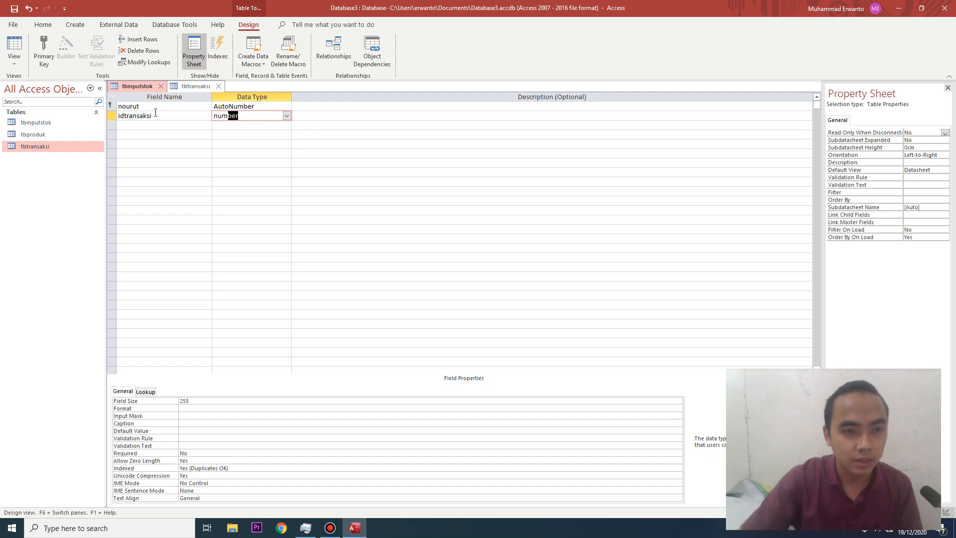
click(149, 124)
text(idproduk)
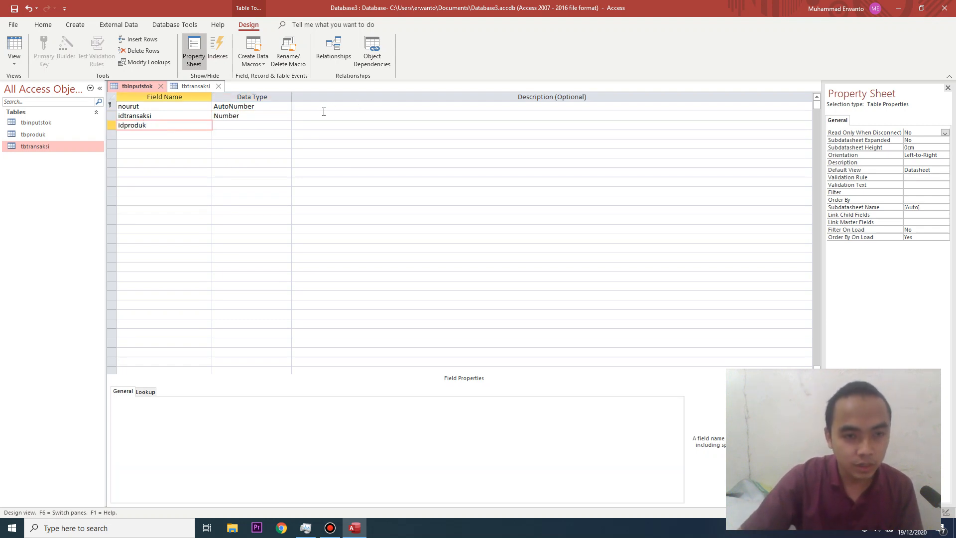
click(276, 127)
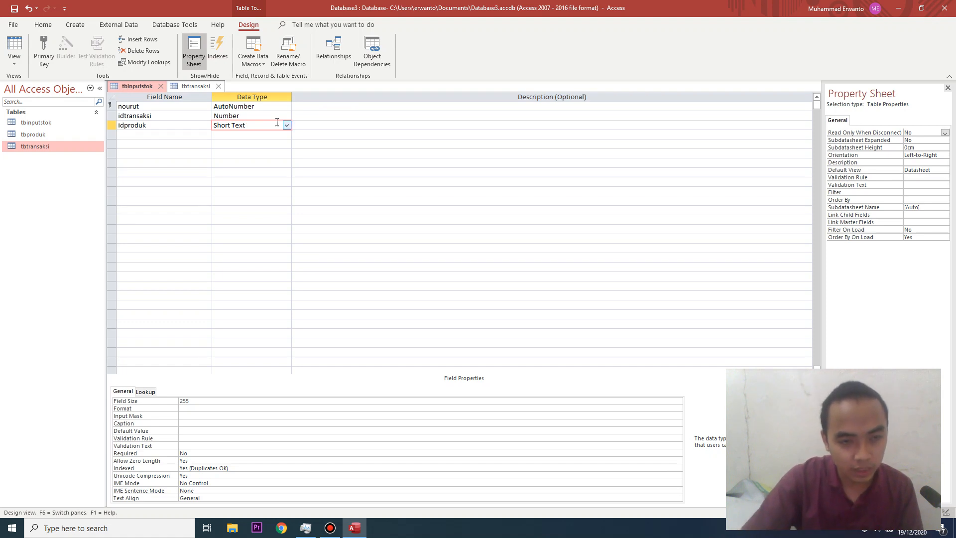
click(205, 401)
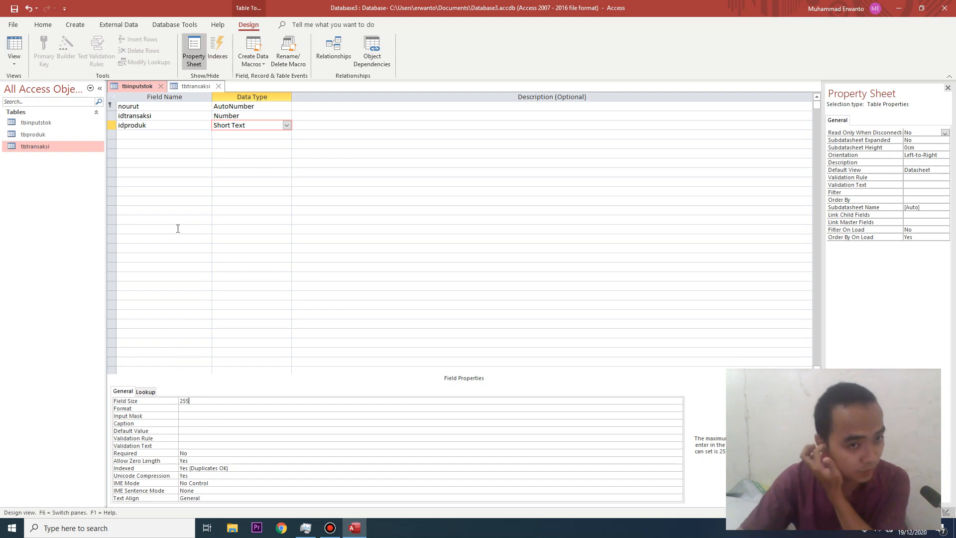
Add a Number field jmlstok, then save tbinputstok and view it as a datasheet
click(179, 137)
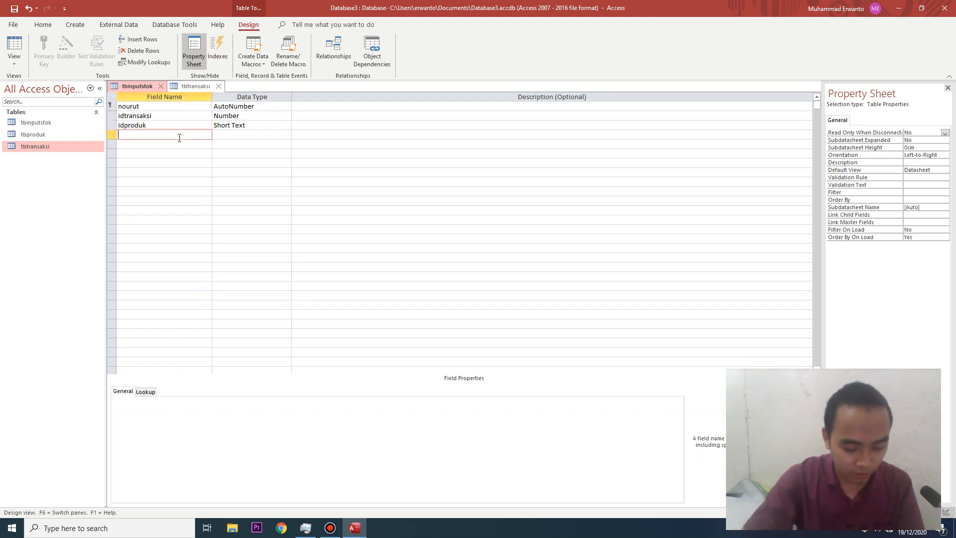
text(qty)
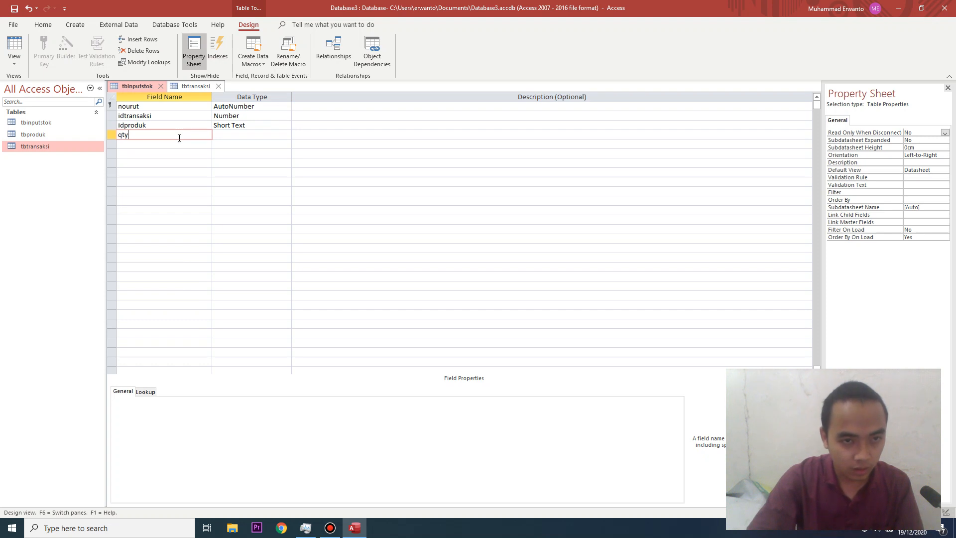
key(BackSpace)
text(jmlstok)
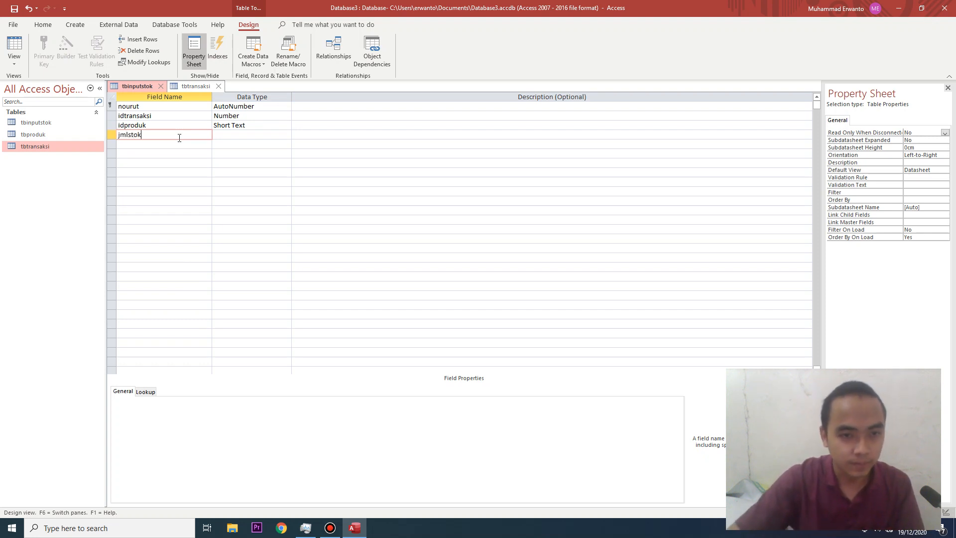
click(221, 135)
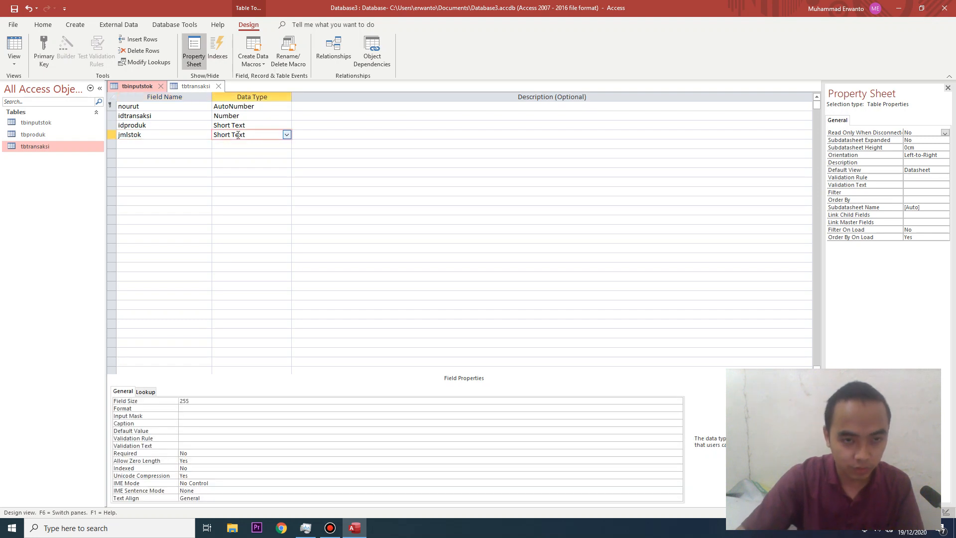
key(shift+Home)
text(num)
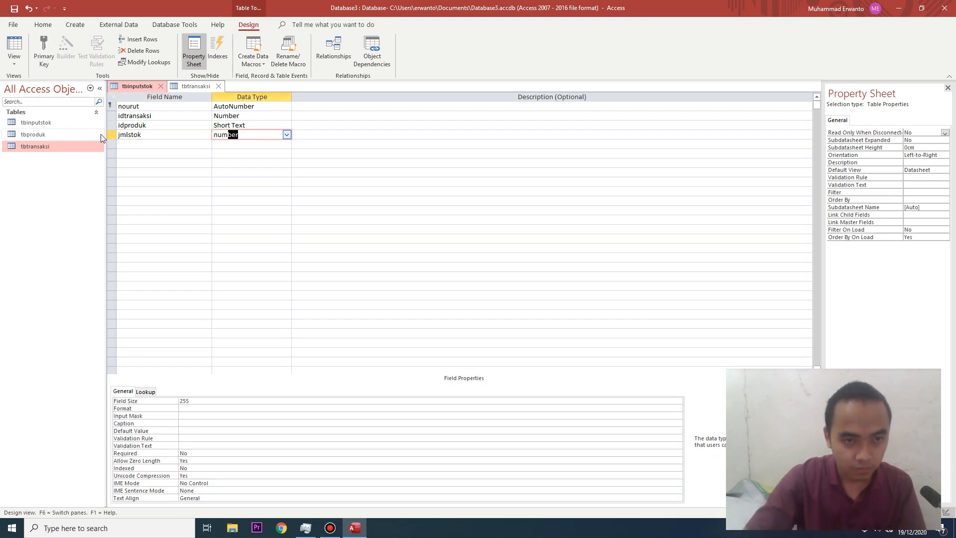
click(16, 47)
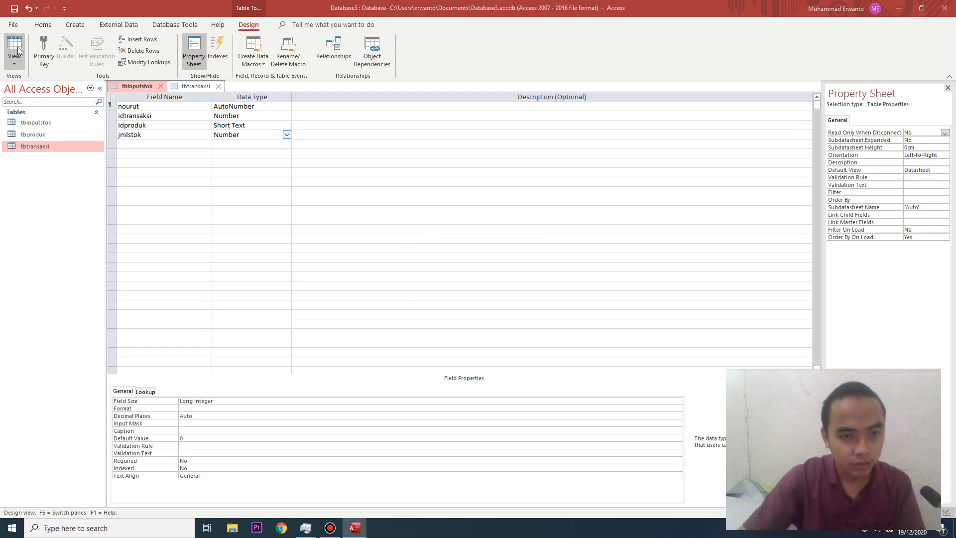
click(473, 295)
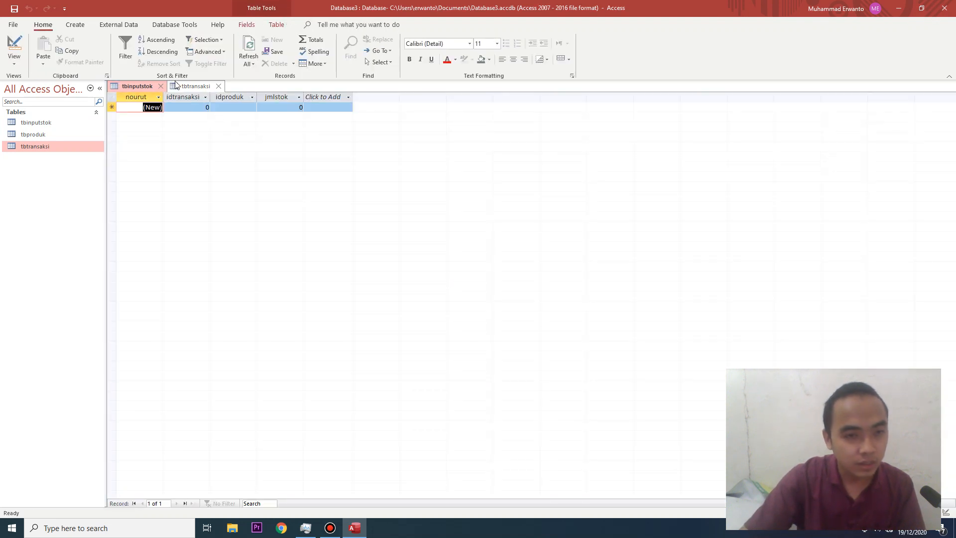
Close the tbinputstok and tbtransaksi table tabs
click(161, 88)
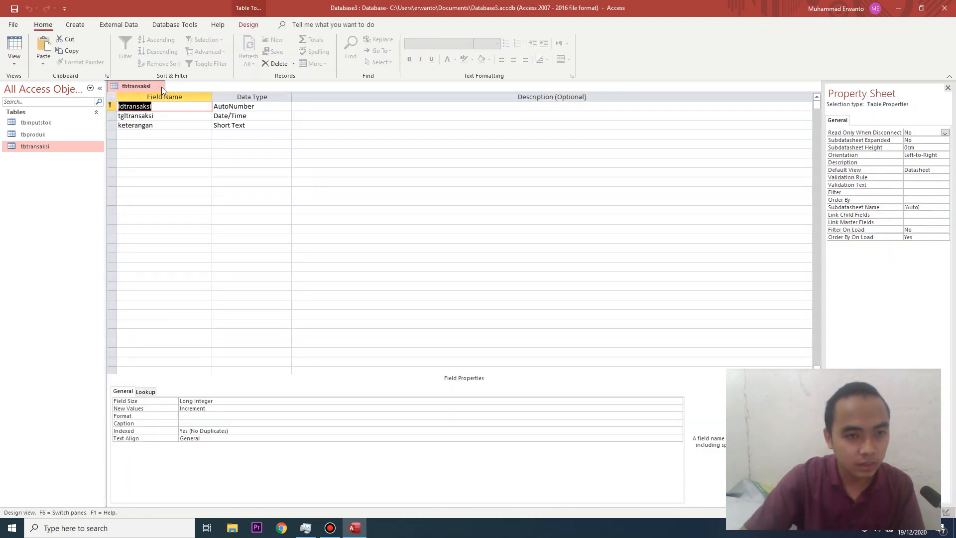
click(161, 87)
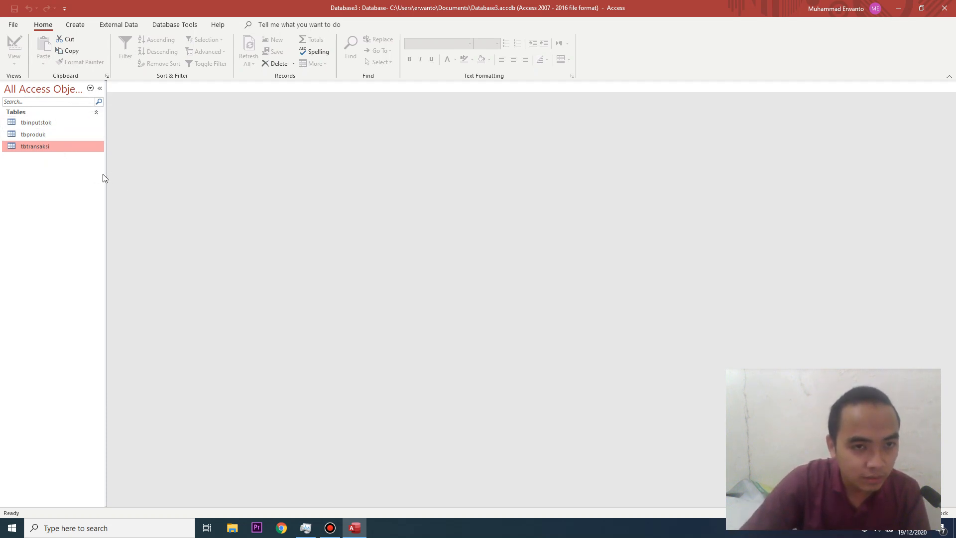
Open the Relationships window from Database Tools
click(172, 25)
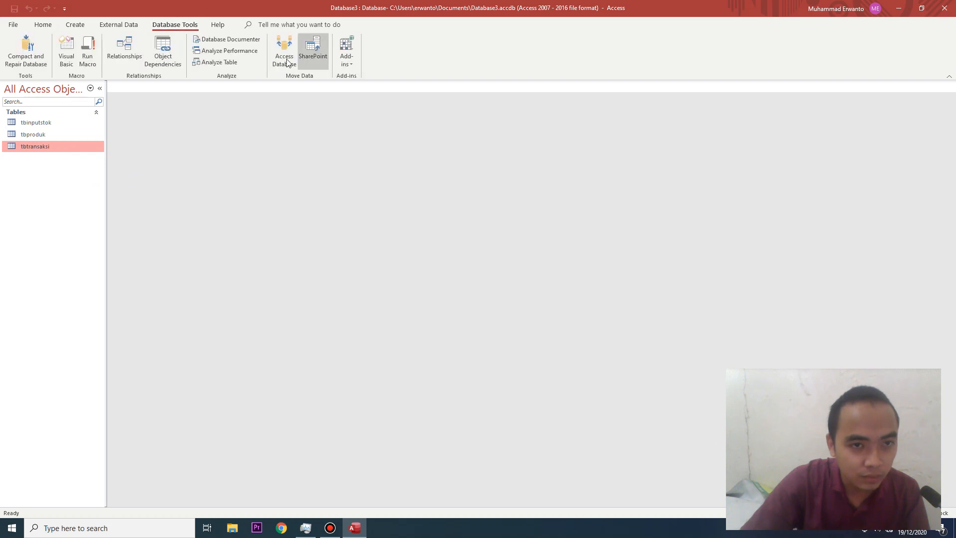
click(124, 51)
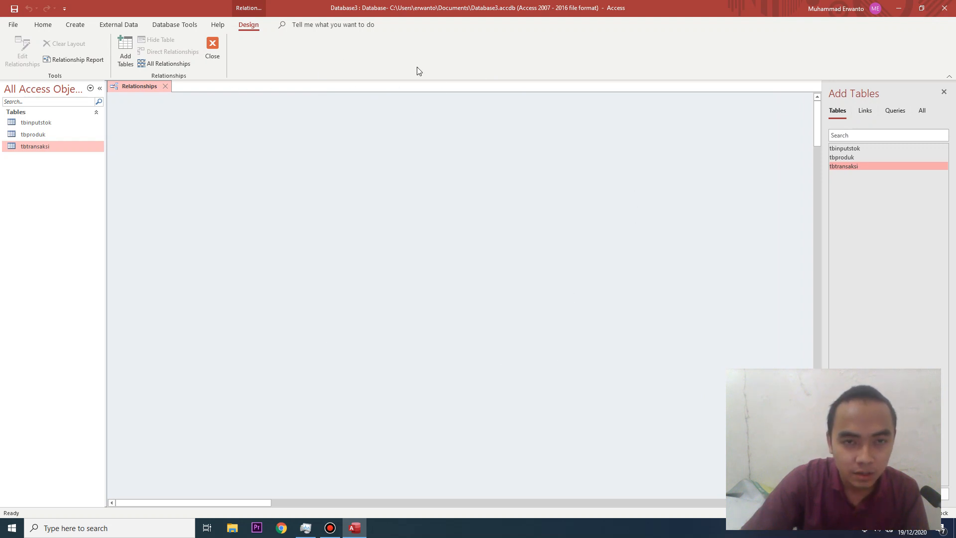
Add and arrange tbinputstok, tbproduk and tbtransaksi, then link their idtransaksi fields
double_click(845, 148)
double_click(843, 158)
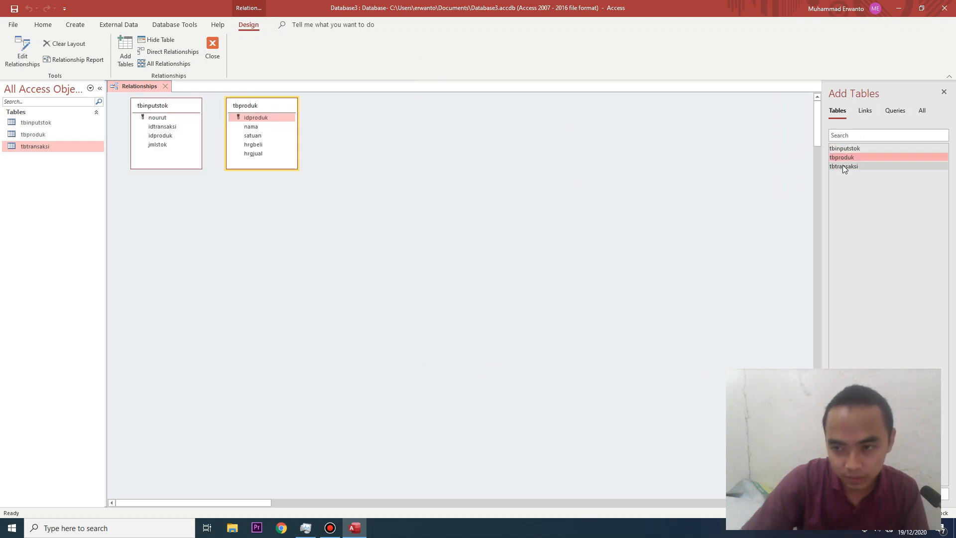
double_click(843, 165)
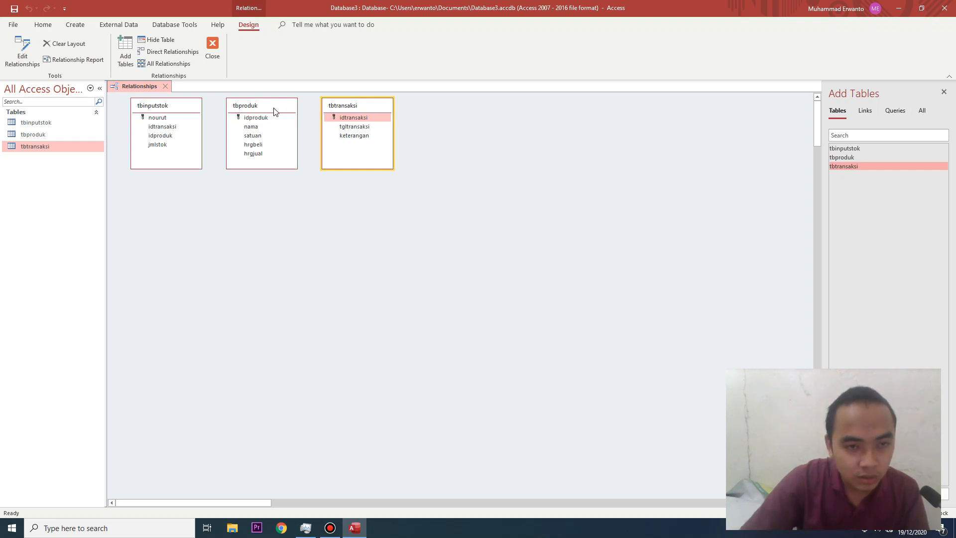
drag(263, 105, 264, 127)
drag(169, 137, 178, 113)
drag(333, 113, 345, 118)
click(264, 147)
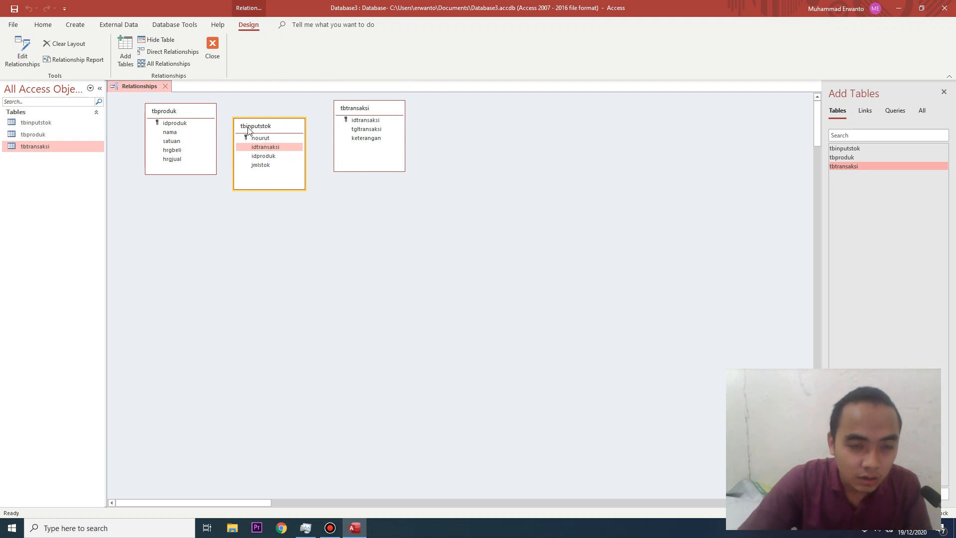
drag(274, 147, 352, 123)
Link idtransaksi and idproduk to tbinputstok with enforced referential integrity and cascading updates and deletes
click(401, 206)
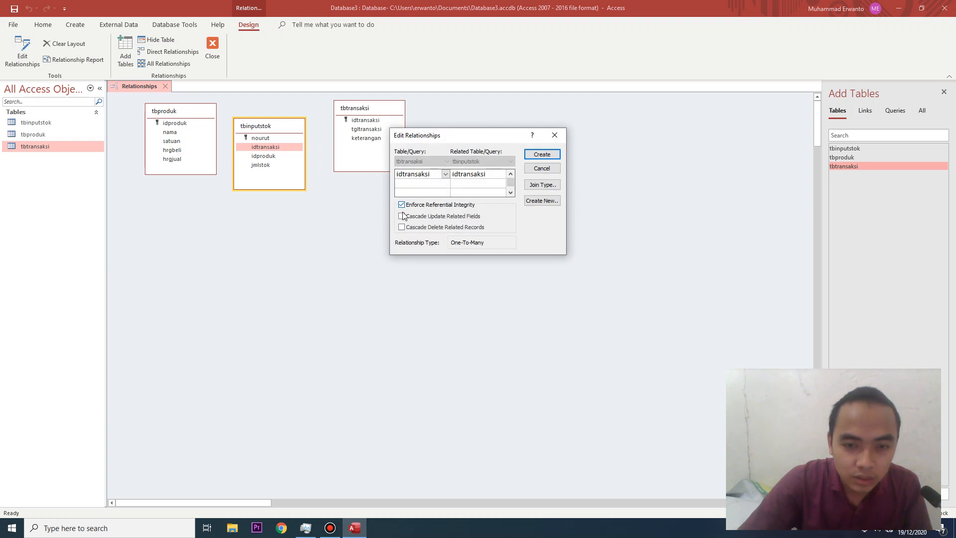
click(542, 155)
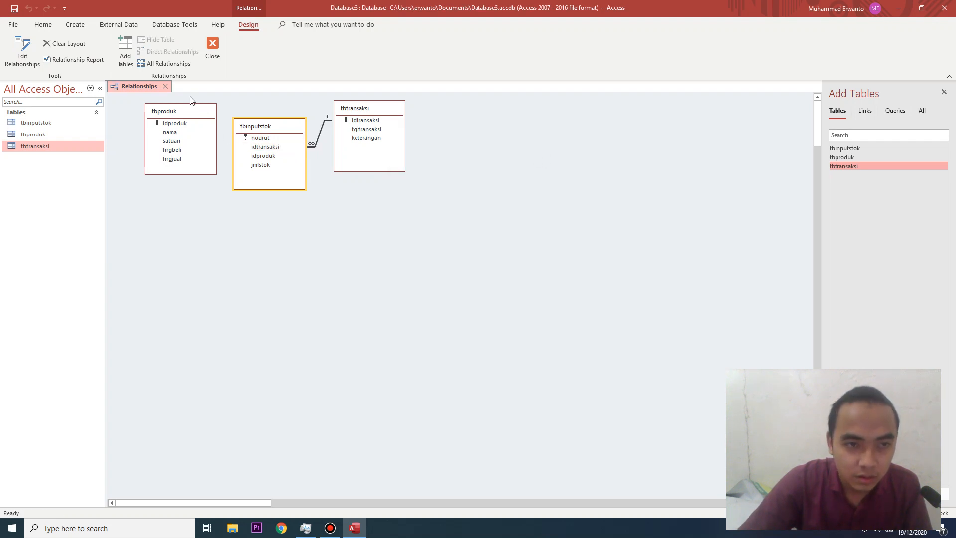
drag(267, 156, 203, 125)
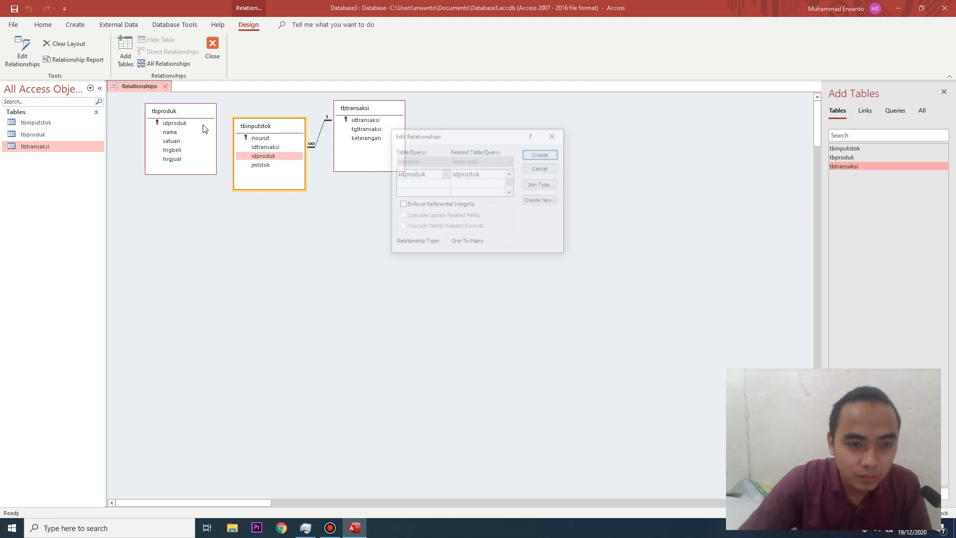
click(403, 205)
click(402, 216)
click(402, 227)
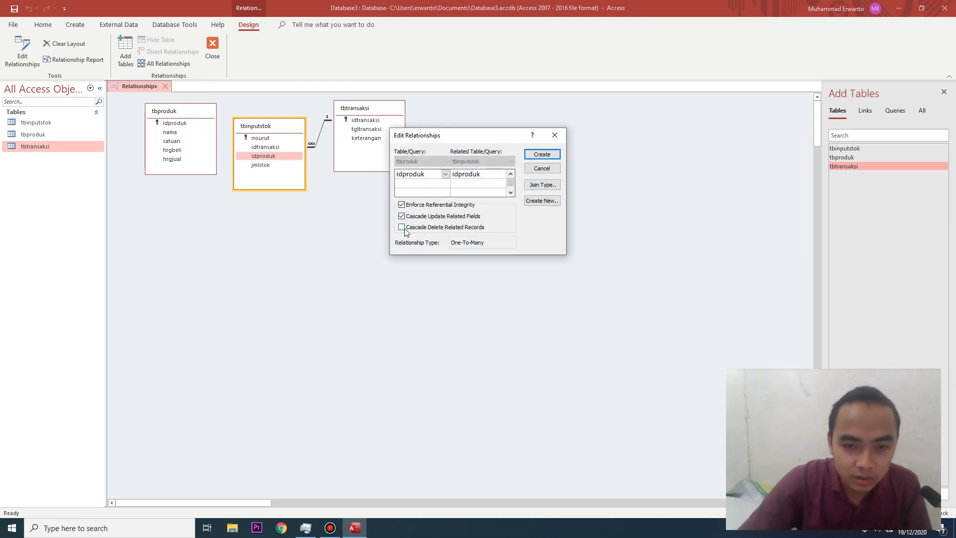
click(540, 158)
drag(272, 131, 278, 126)
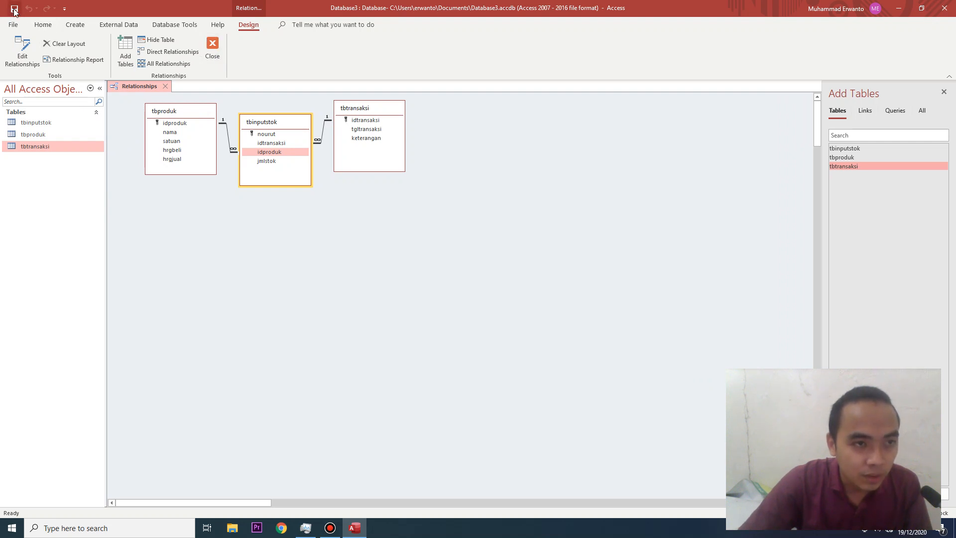
Save the relationships layout and close the Relationships window
right_click(153, 87)
click(174, 98)
click(166, 86)
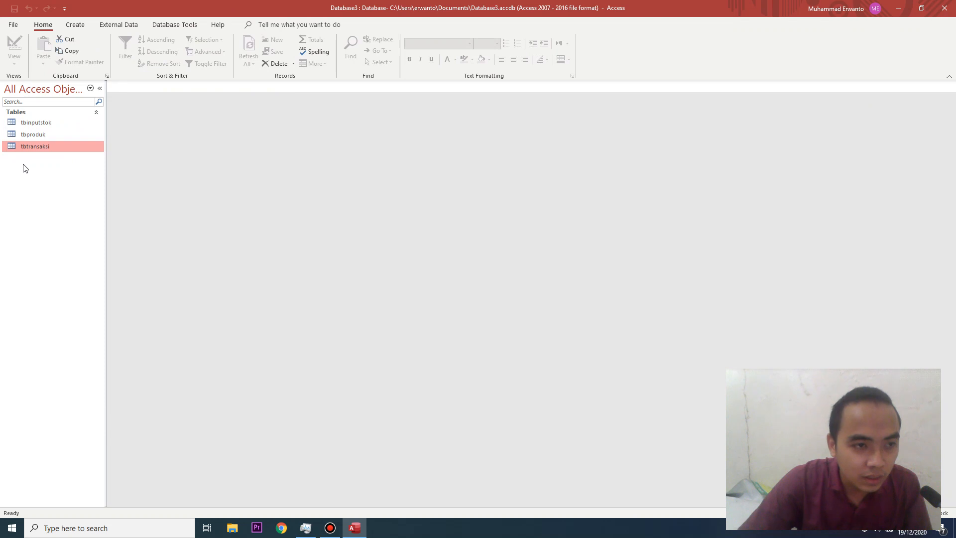
click(164, 24)
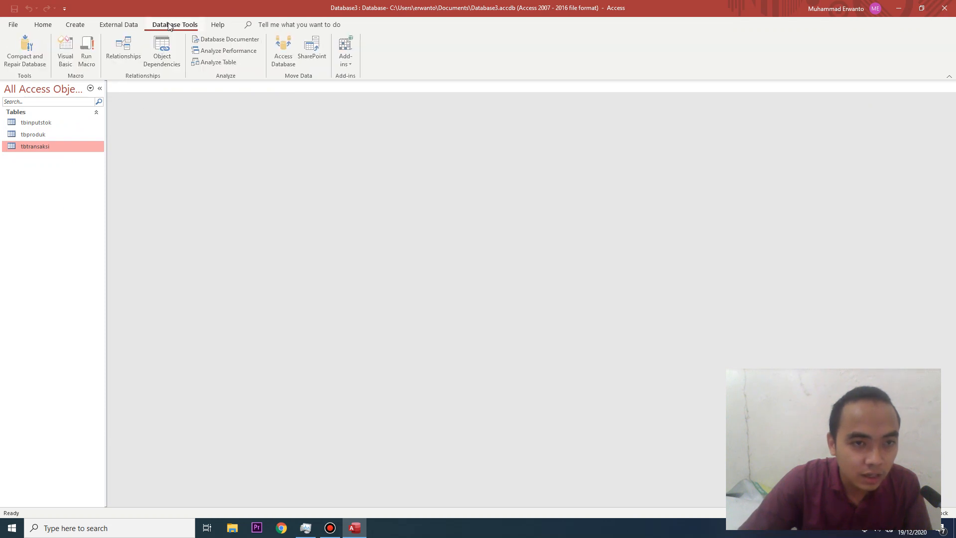
click(124, 50)
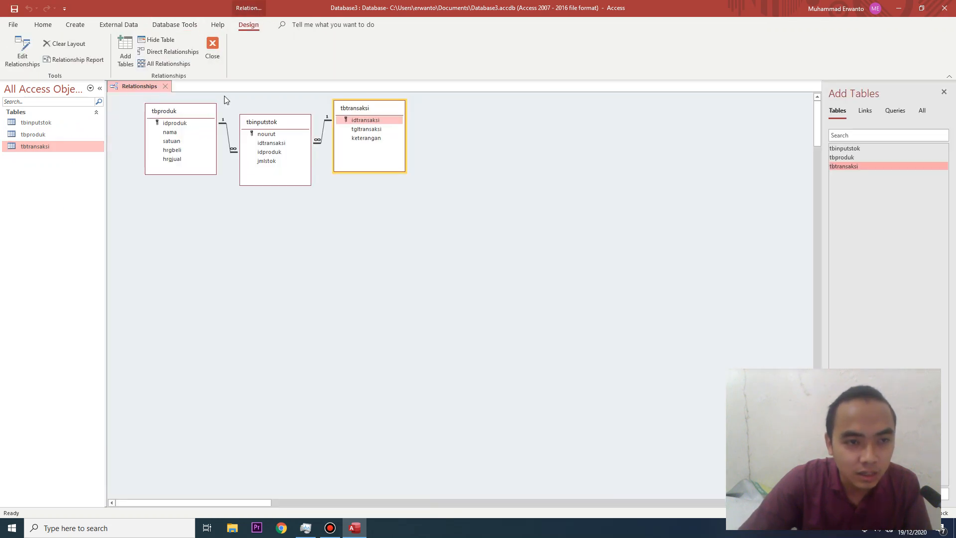
click(164, 86)
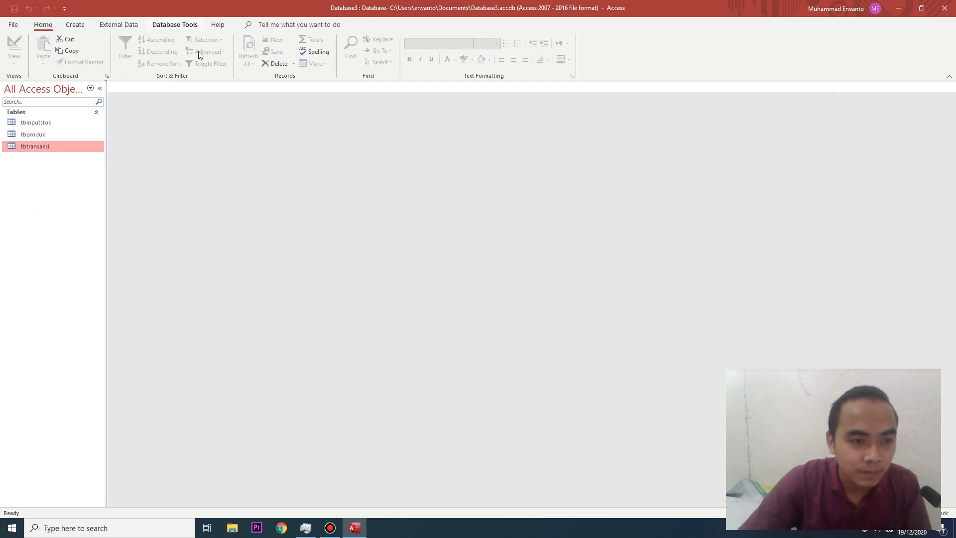
Generate a new form from the tbproduk table
click(49, 135)
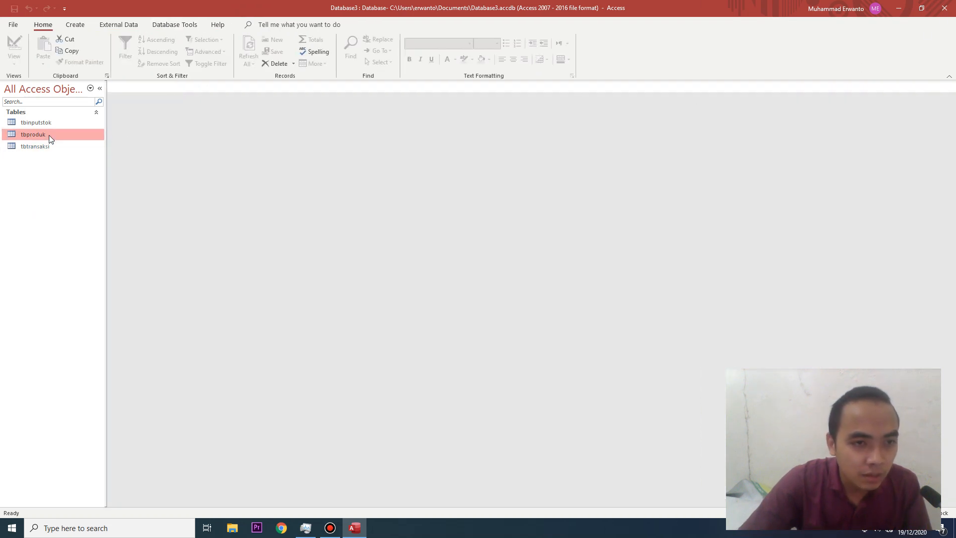
click(75, 25)
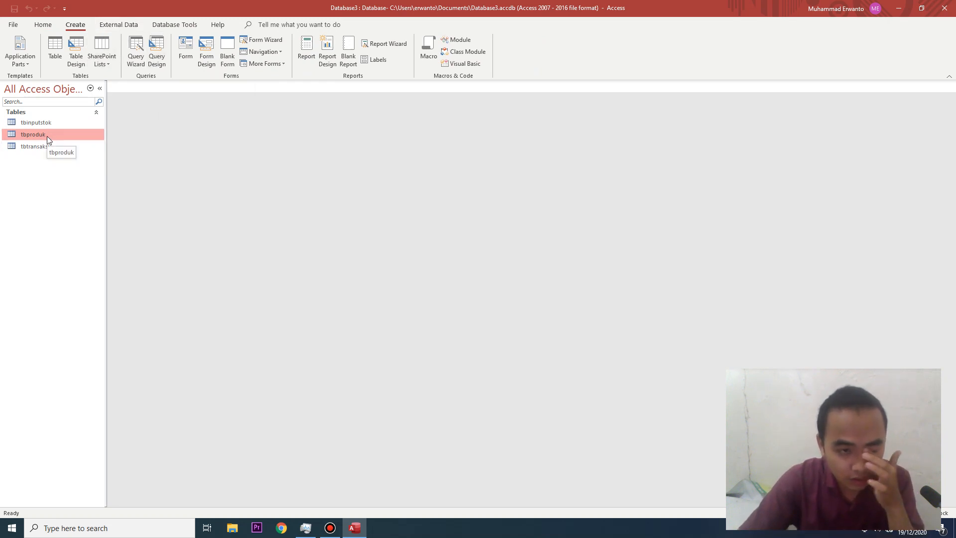
click(188, 47)
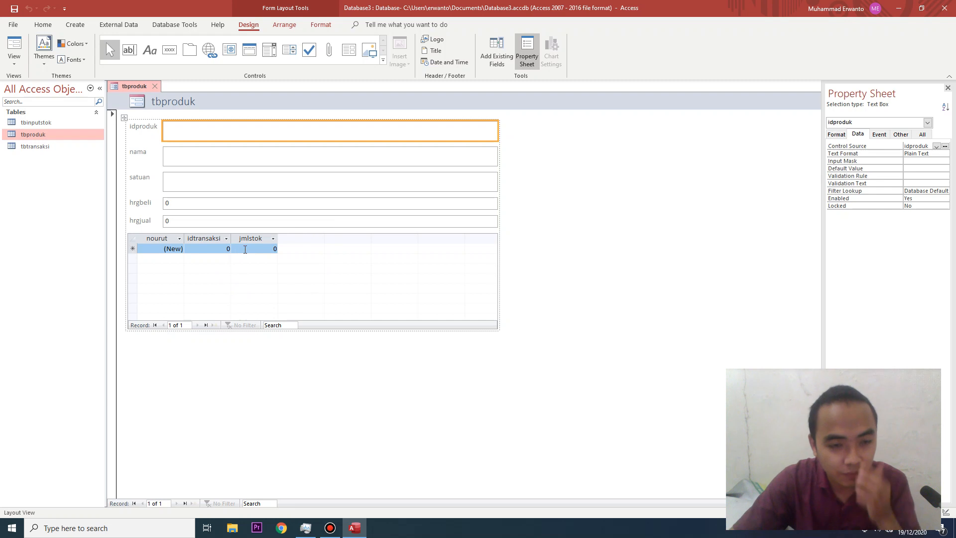
Switch the tbproduk form to Design view, undoing an accidental layout move
click(14, 61)
click(43, 133)
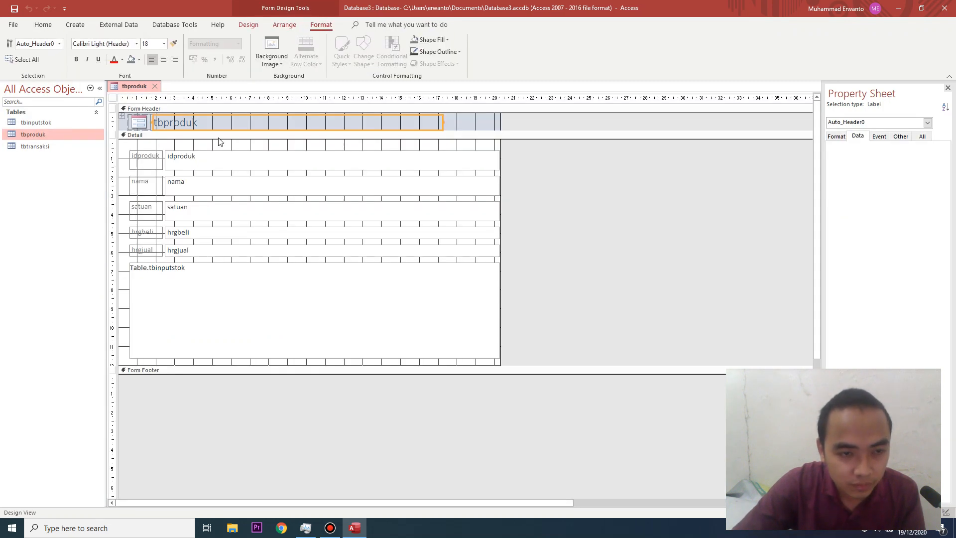
click(158, 158)
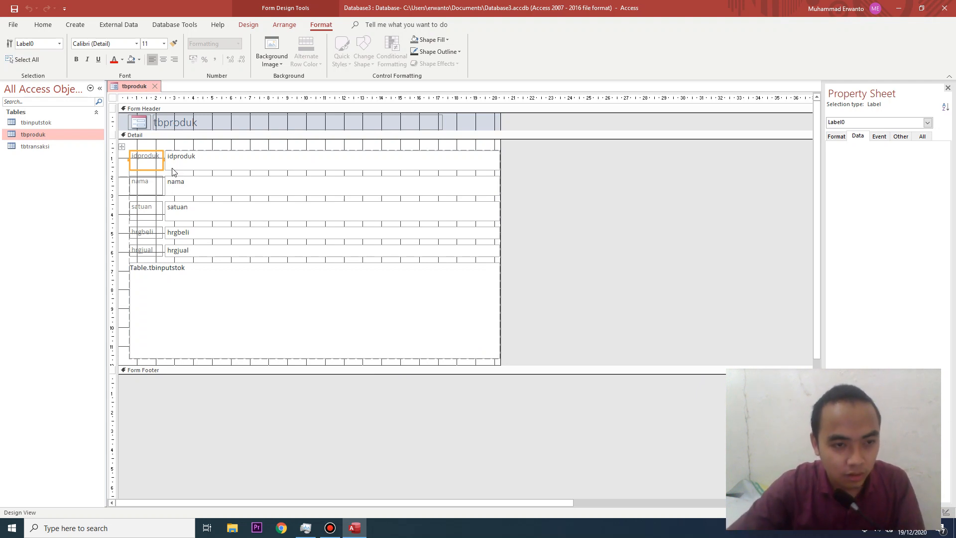
drag(122, 147, 129, 153)
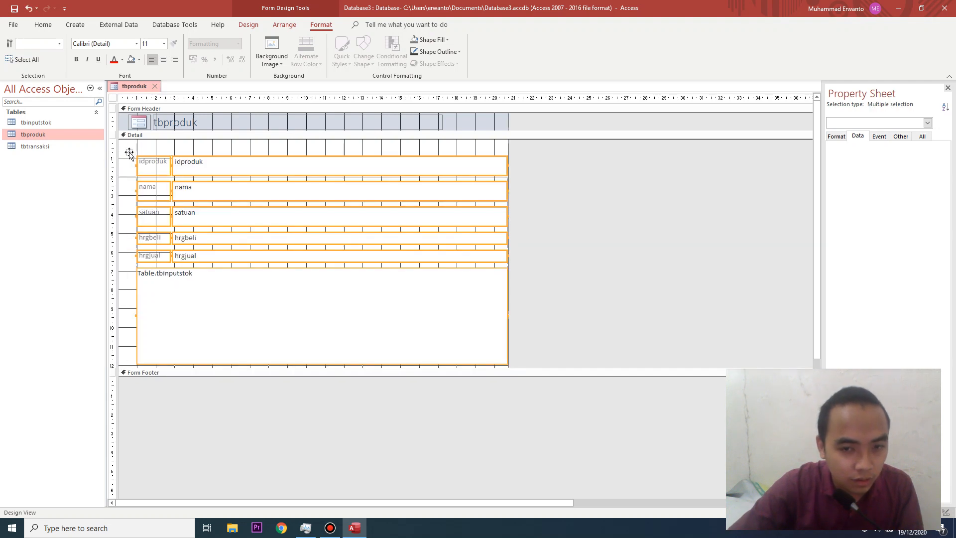
key(ctrl+z)
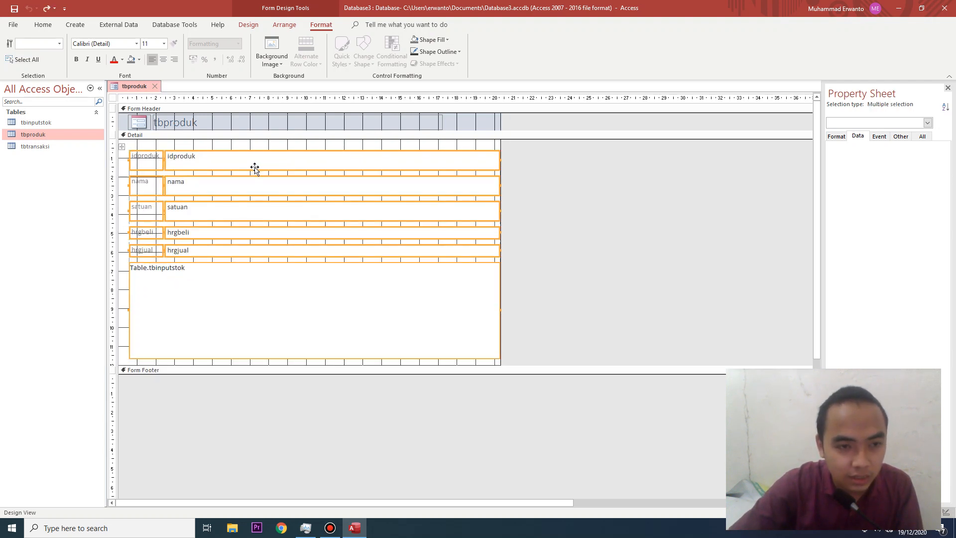
Select all controls and remove their stacked layout
key(ctrl+a)
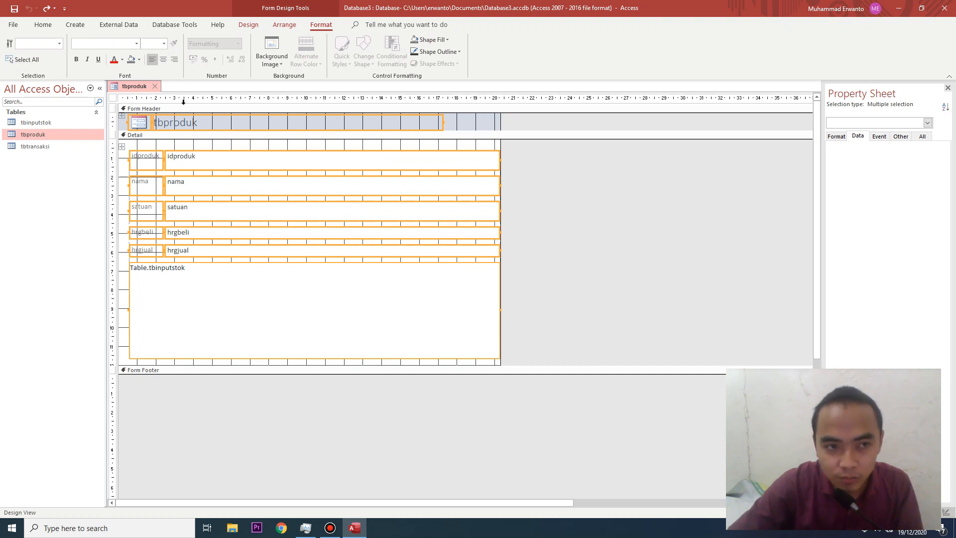
click(284, 25)
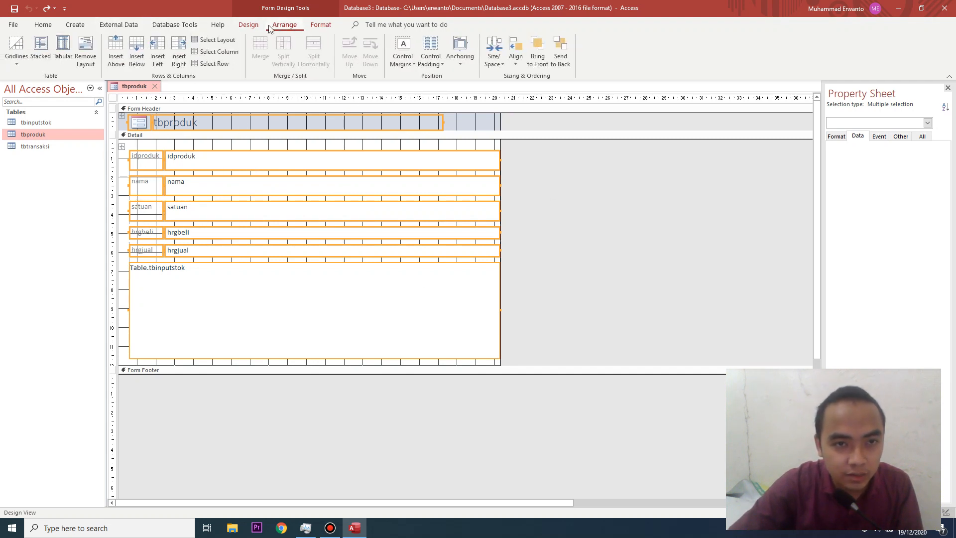
click(90, 61)
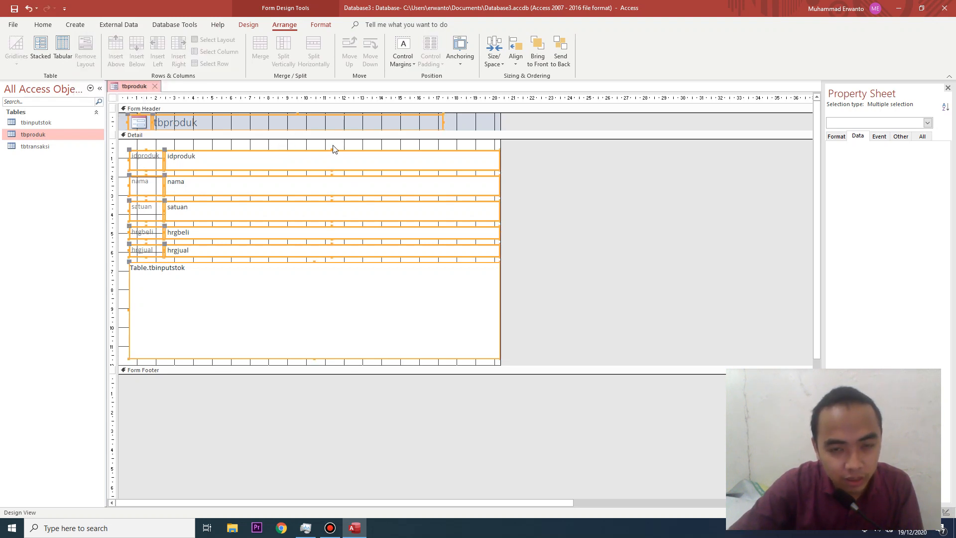
Check the header and detail controls move freely, then make the Form Header taller
click(264, 141)
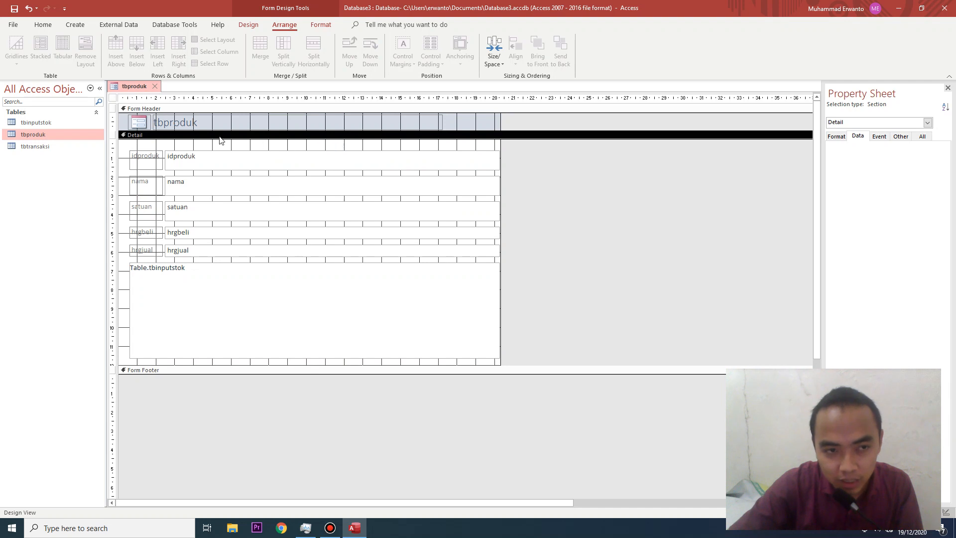
click(167, 119)
click(141, 122)
click(149, 158)
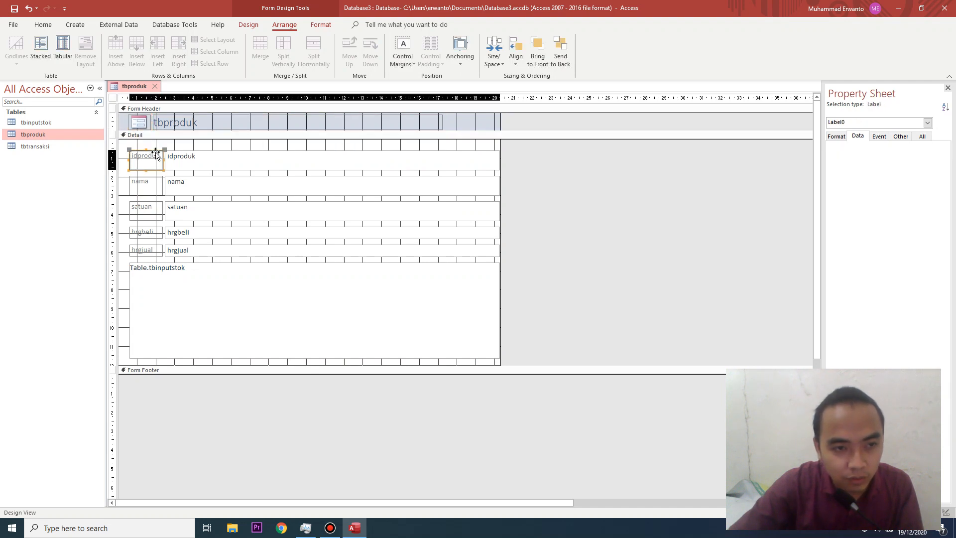
click(169, 158)
click(189, 184)
click(156, 189)
click(113, 209)
click(199, 234)
click(199, 277)
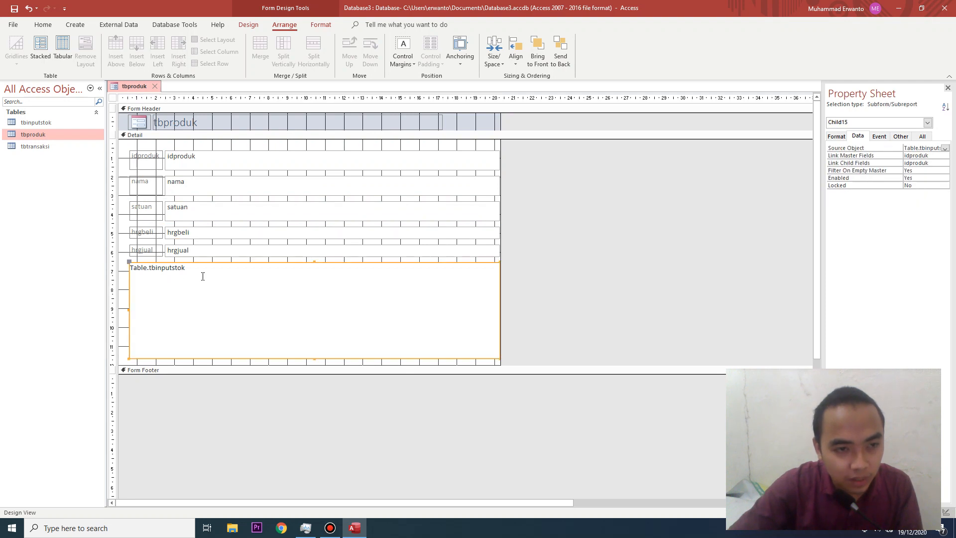
drag(173, 131, 173, 140)
Fill the Form Header section with light orange
click(467, 128)
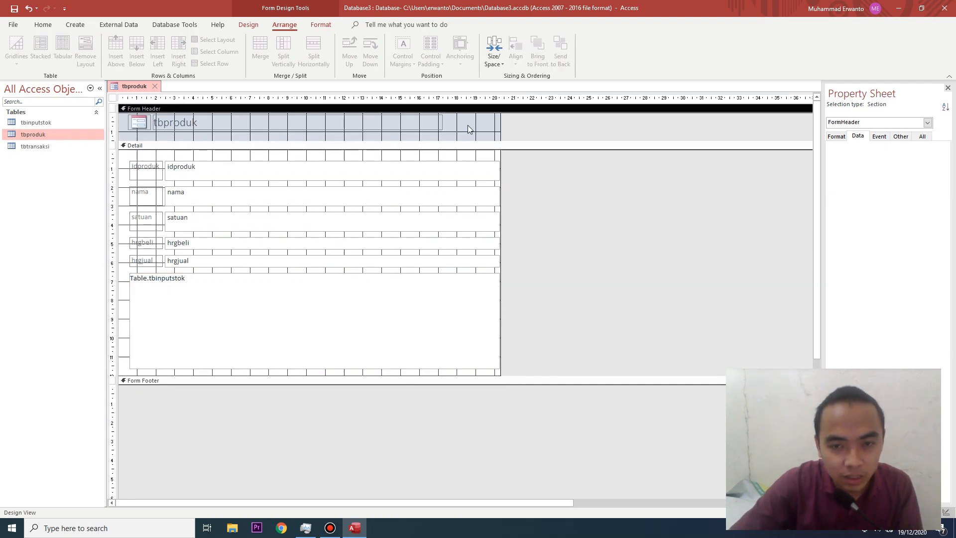
right_click(467, 128)
mouse_move(554, 168)
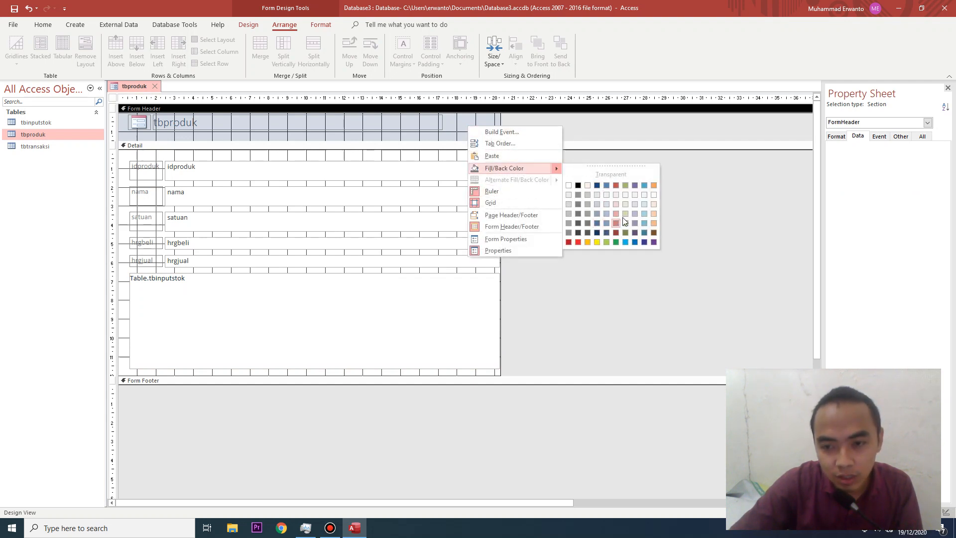
click(654, 213)
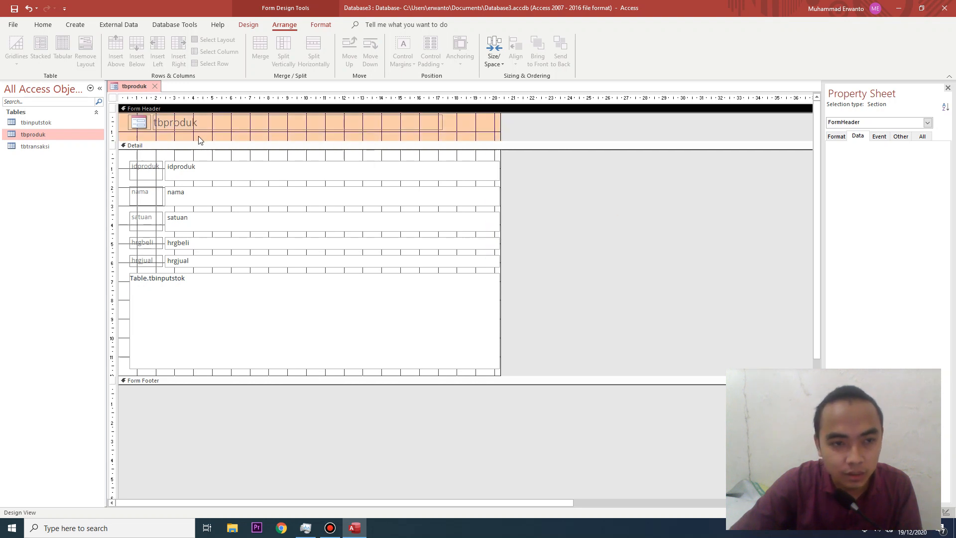
Change the header title from tbproduk to 'Master Data Barang'
click(169, 124)
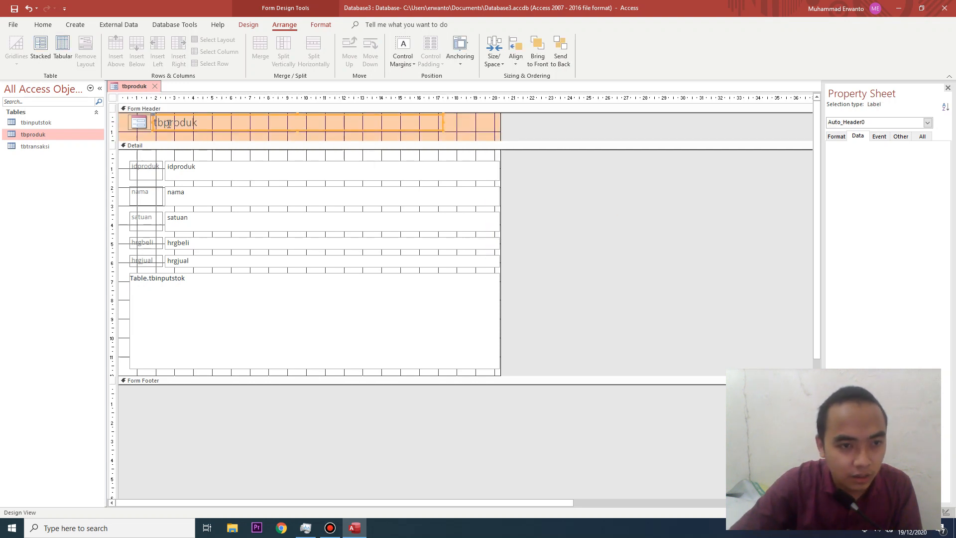
click(199, 122)
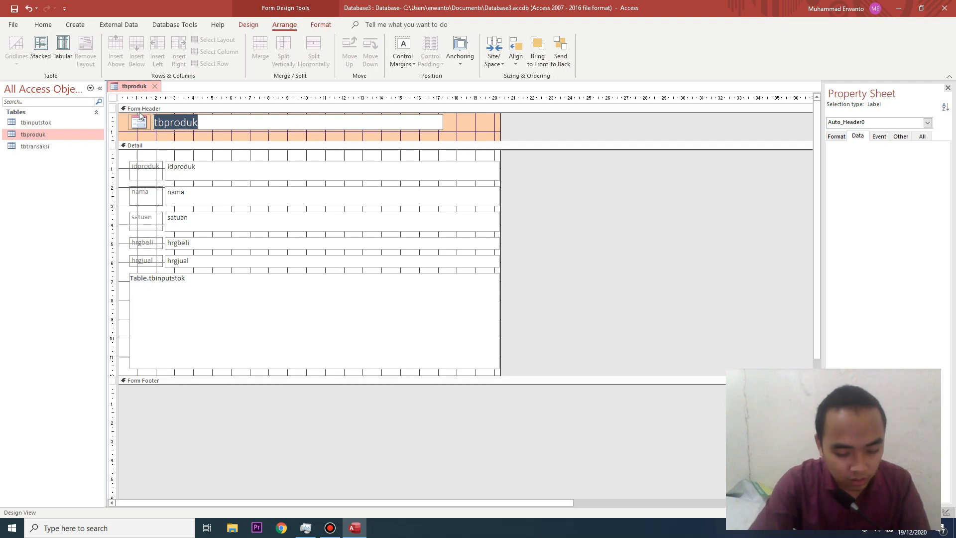
text(master)
key(BackSpace)
key(BackSpace)
key(BackSpace)
key(BackSpace)
key(BackSpace)
key(BackSpace)
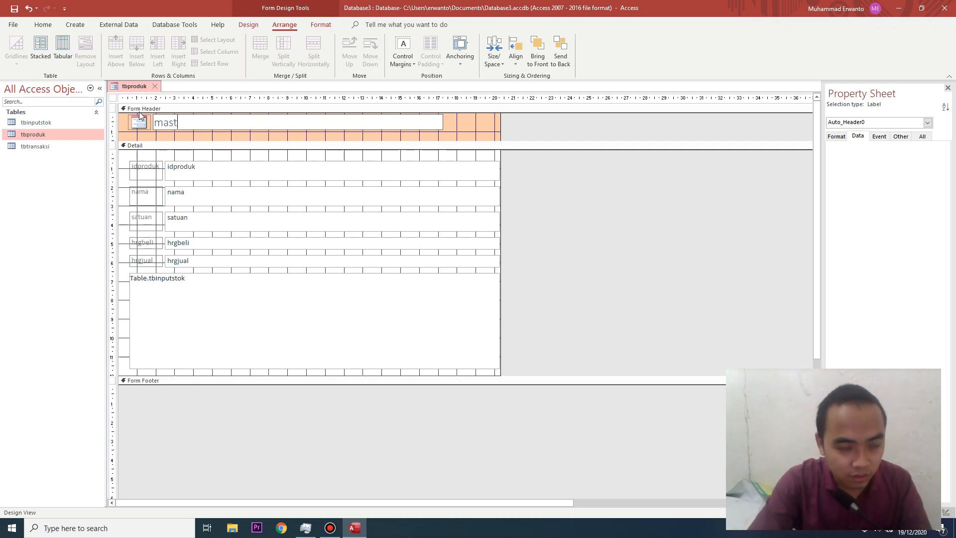
text(Master )
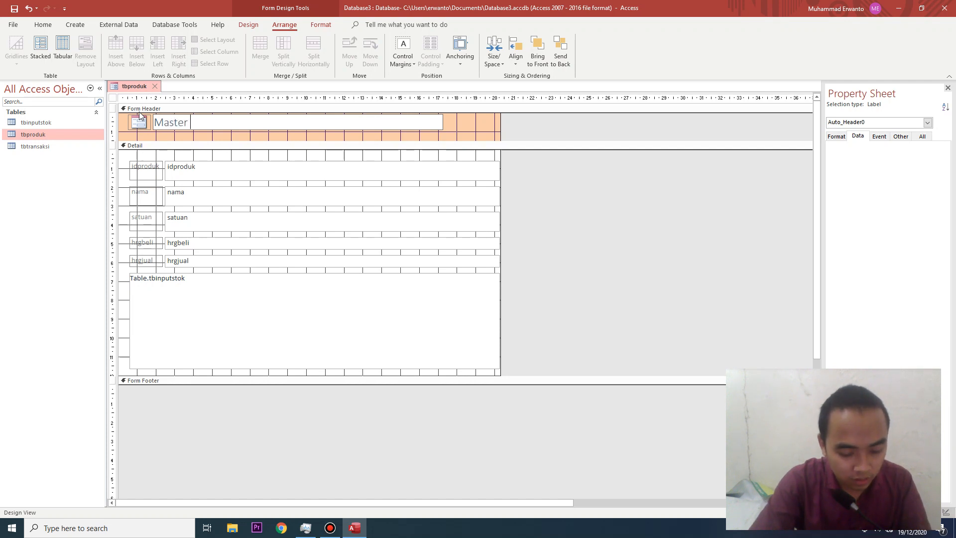
text(Data Barang)
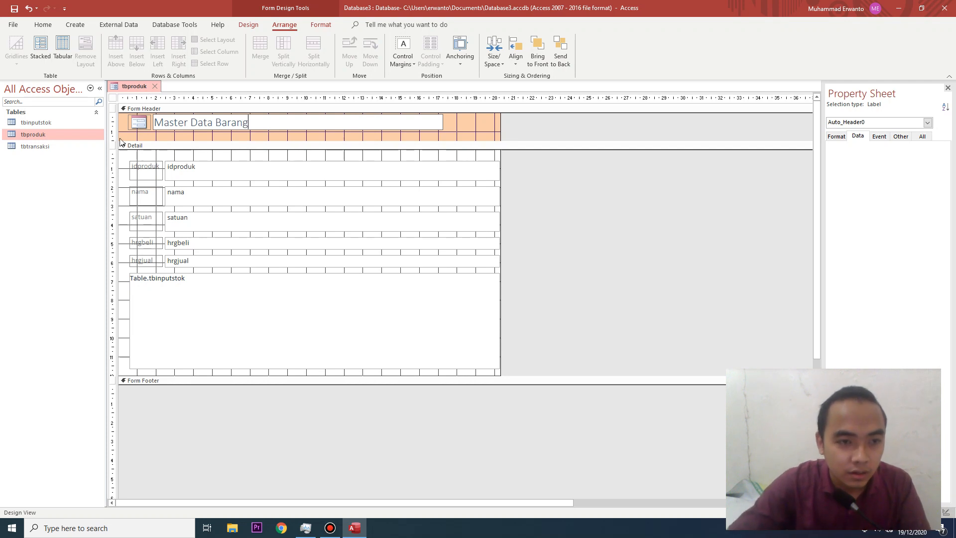
click(144, 122)
Set the logo's Picture property to stie hari santri.jpg from the Pictures folder
right_click(143, 122)
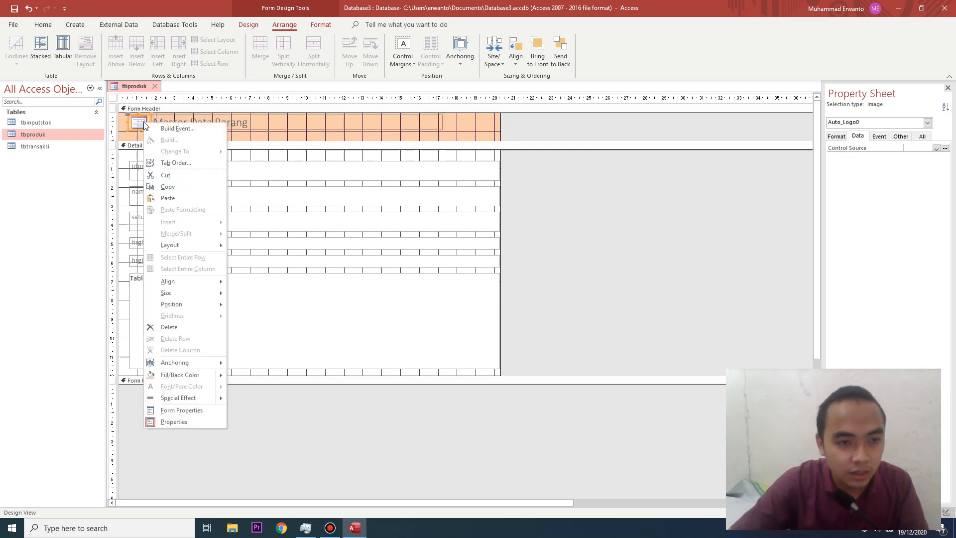
click(142, 127)
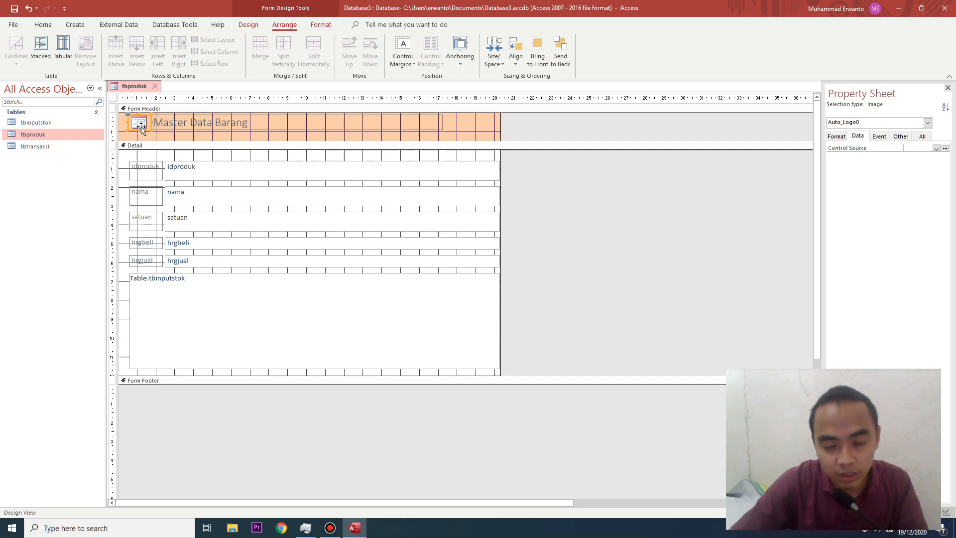
click(836, 136)
click(851, 163)
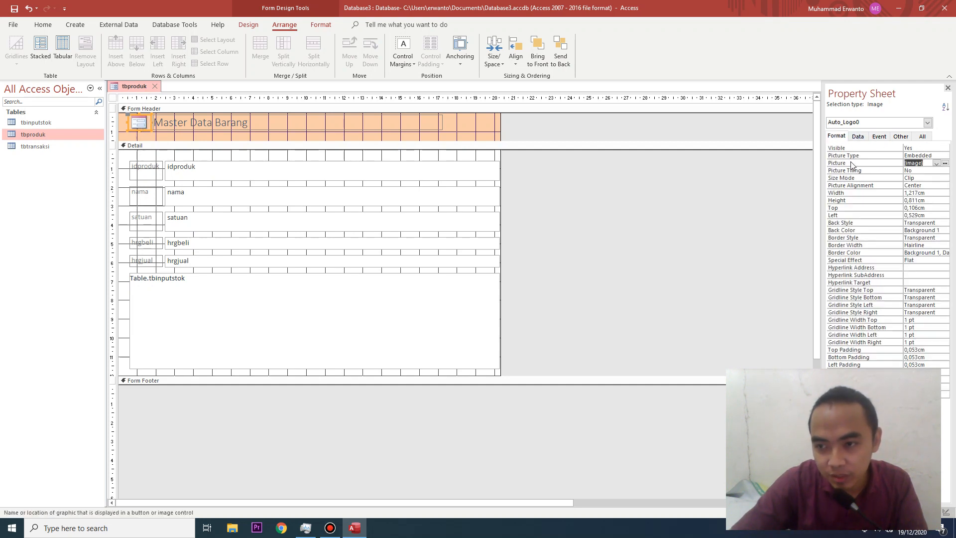
click(945, 163)
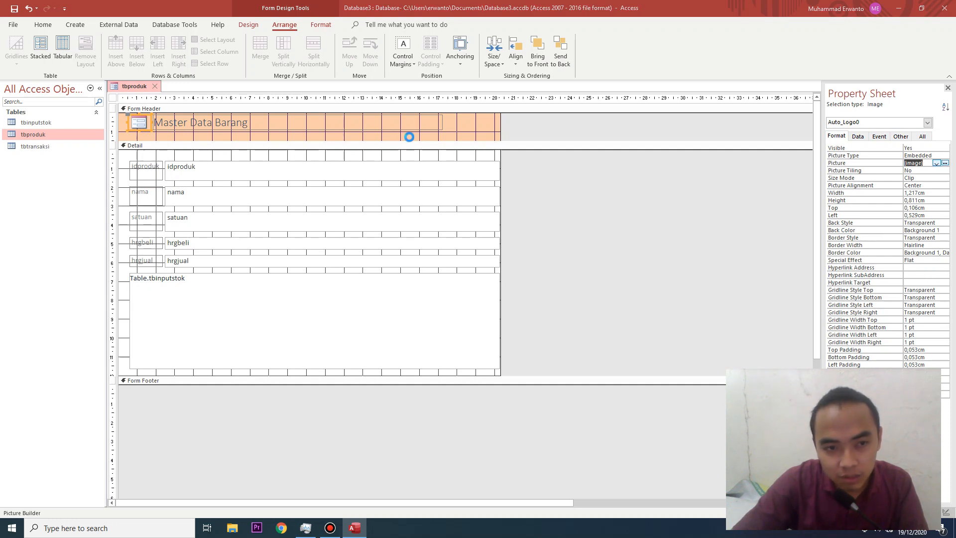
click(32, 173)
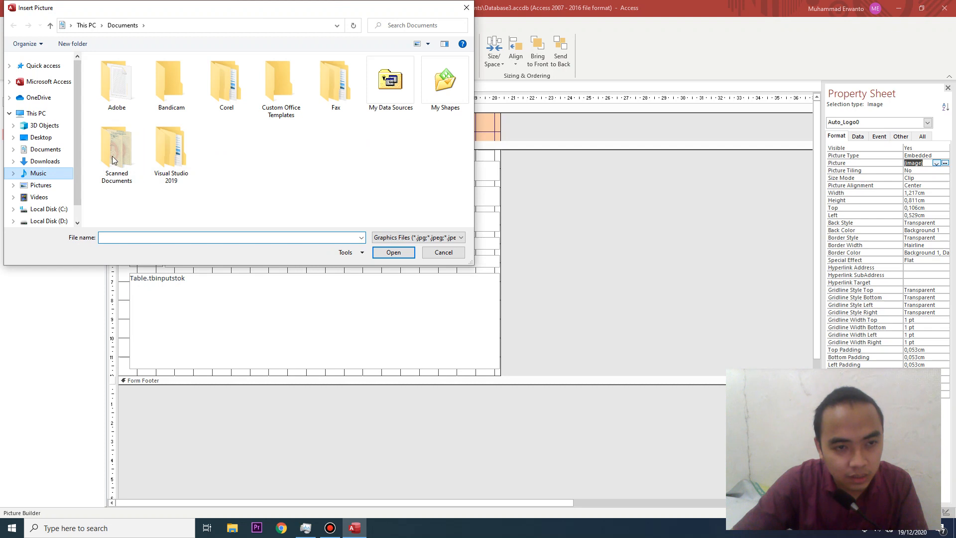
click(41, 161)
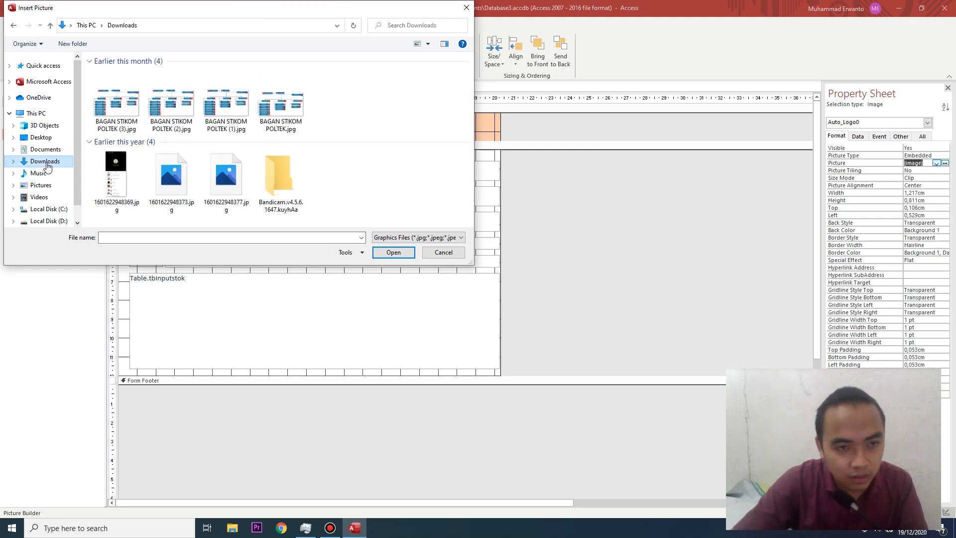
click(40, 186)
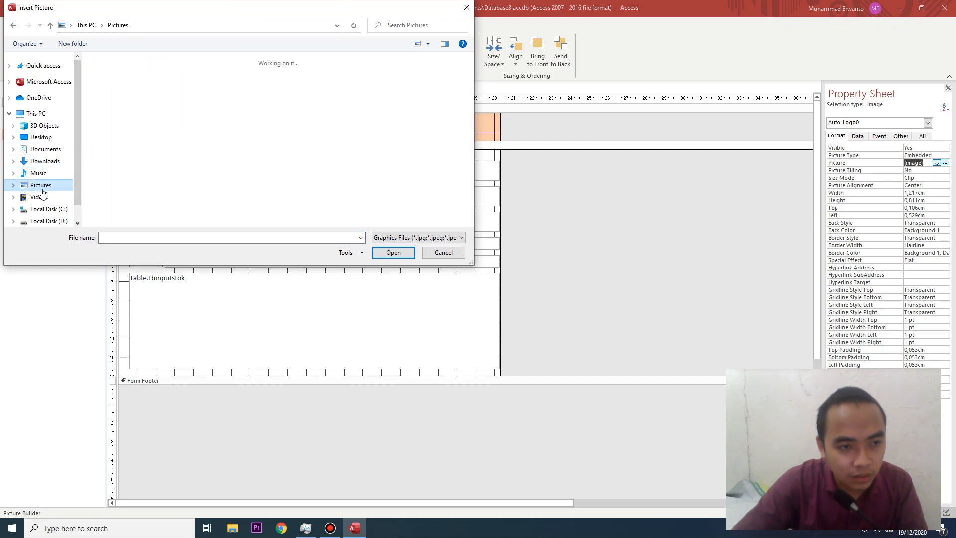
click(229, 142)
double_click(229, 142)
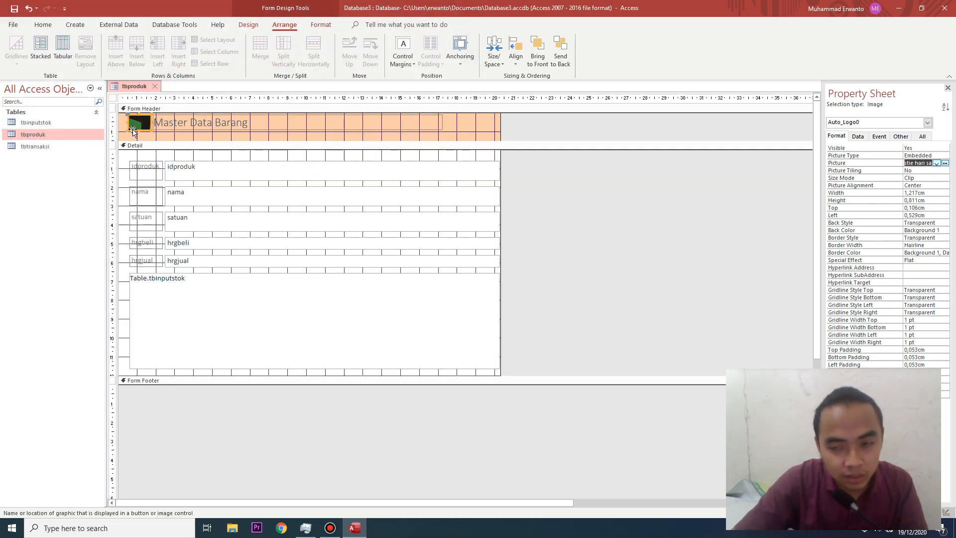
Set the logo's Size Mode to Stretch and nudge it slightly right and down
click(917, 179)
click(945, 179)
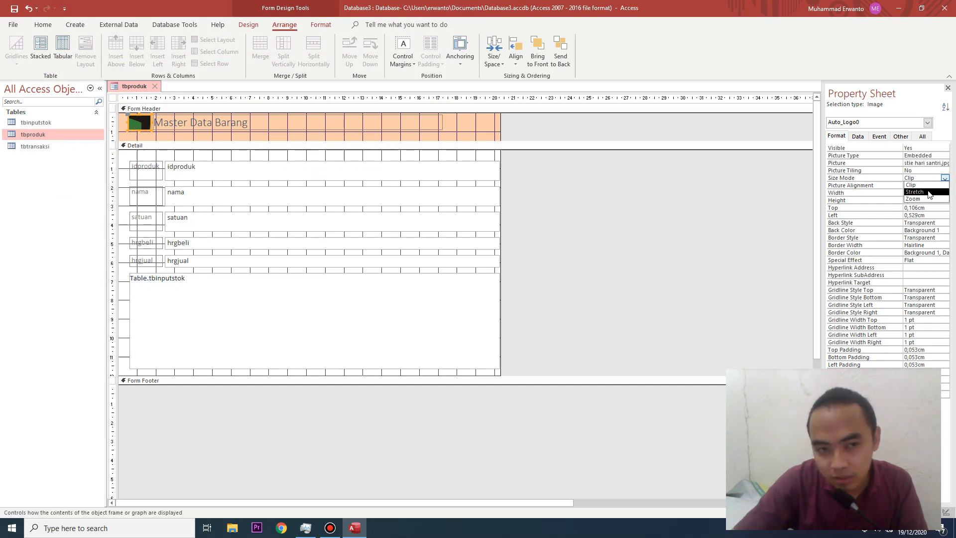
click(926, 192)
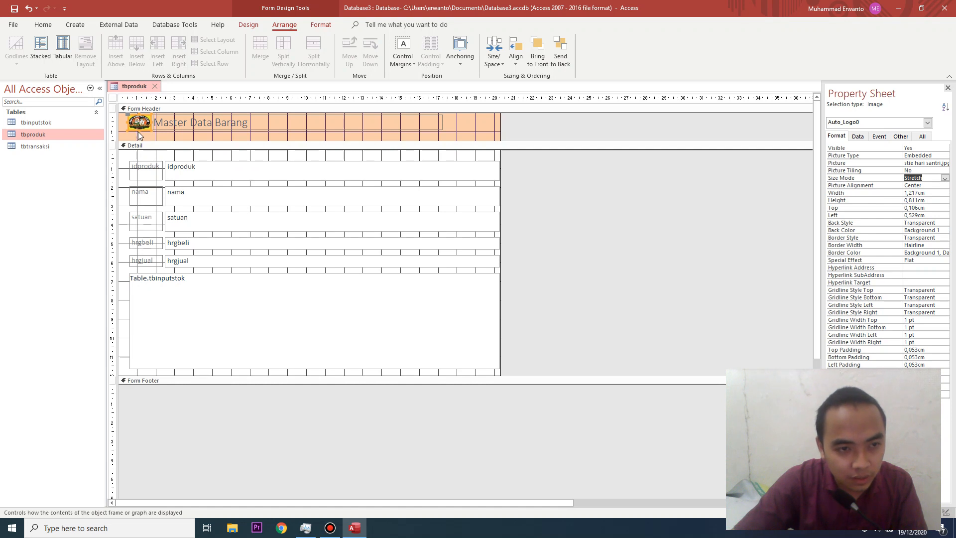
drag(139, 126, 141, 134)
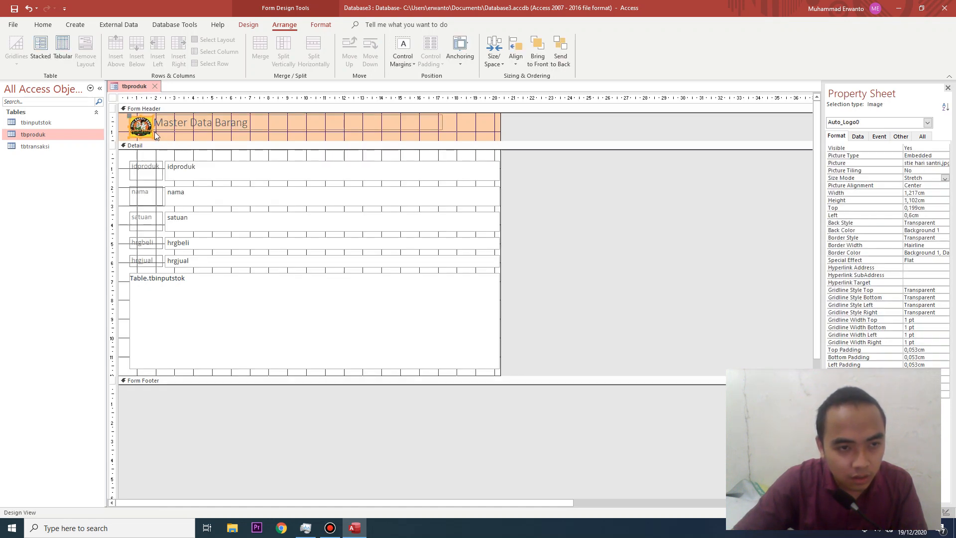
Select the full 'Master Data Barang' title text and apply Bold
click(194, 131)
click(198, 124)
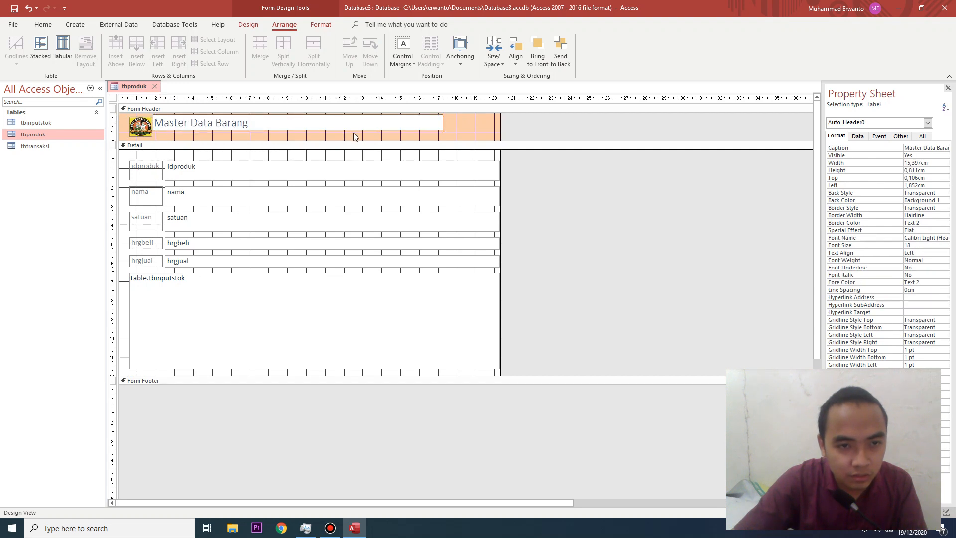
click(354, 134)
click(228, 123)
click(227, 123)
click(253, 120)
drag(253, 119, 154, 122)
click(43, 25)
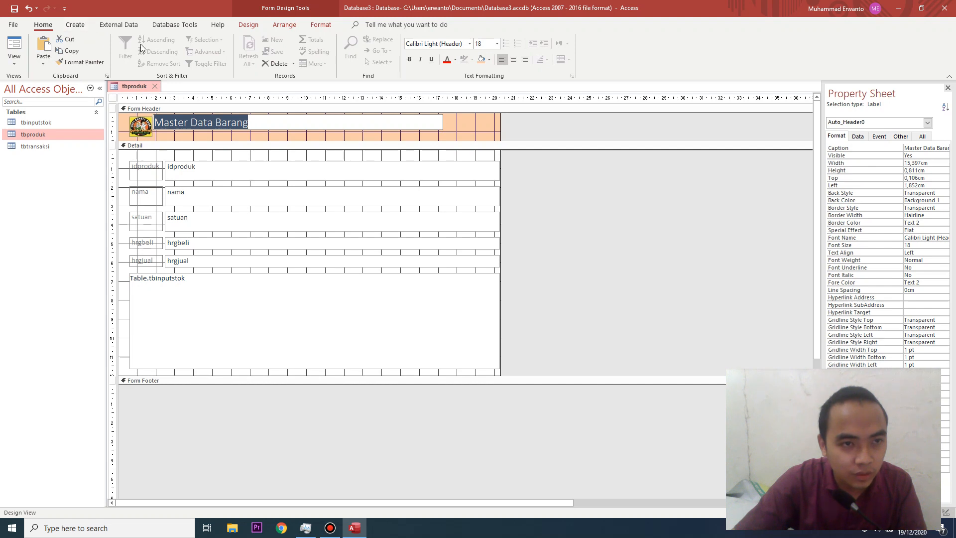
click(409, 59)
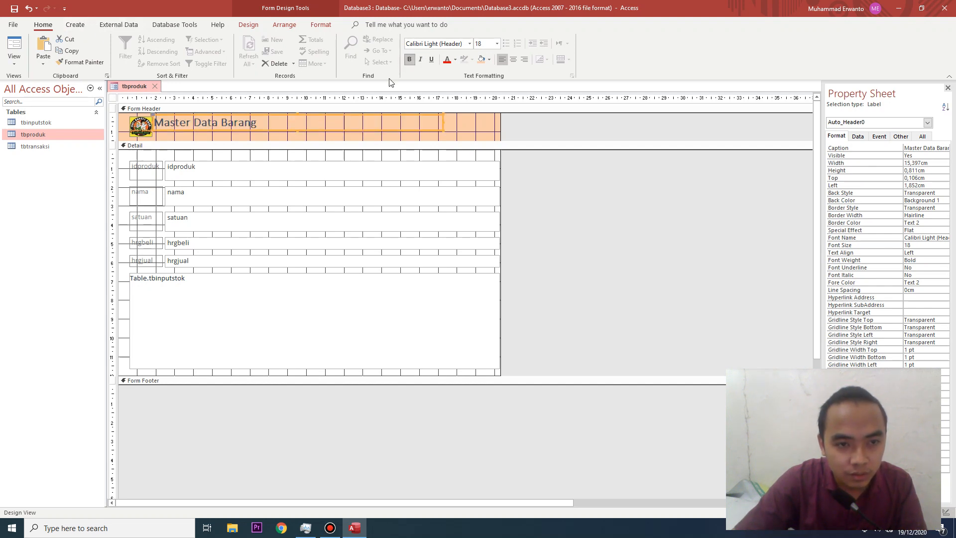
click(269, 140)
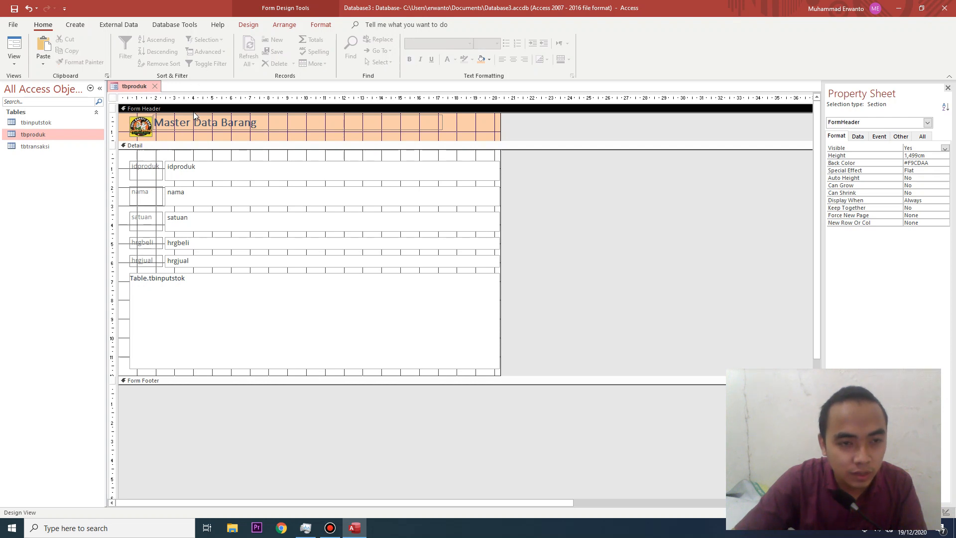
click(248, 25)
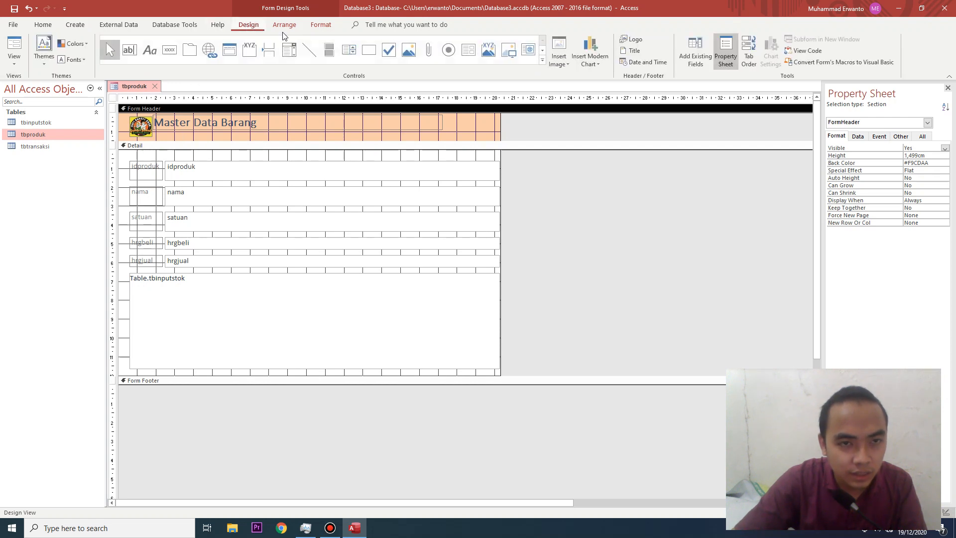
Add a label under the title containing the institution's street address
click(145, 49)
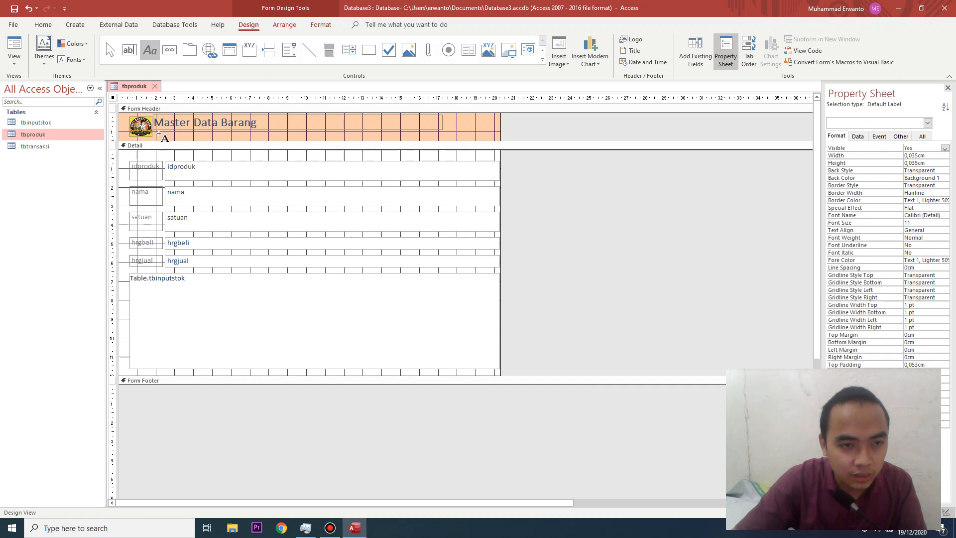
click(159, 136)
text(J)
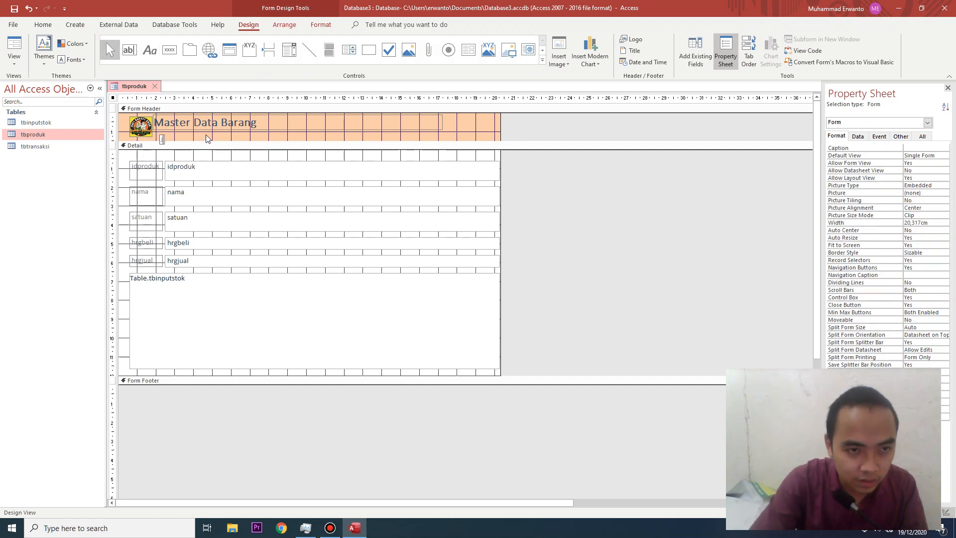
text(l. Pramuka N)
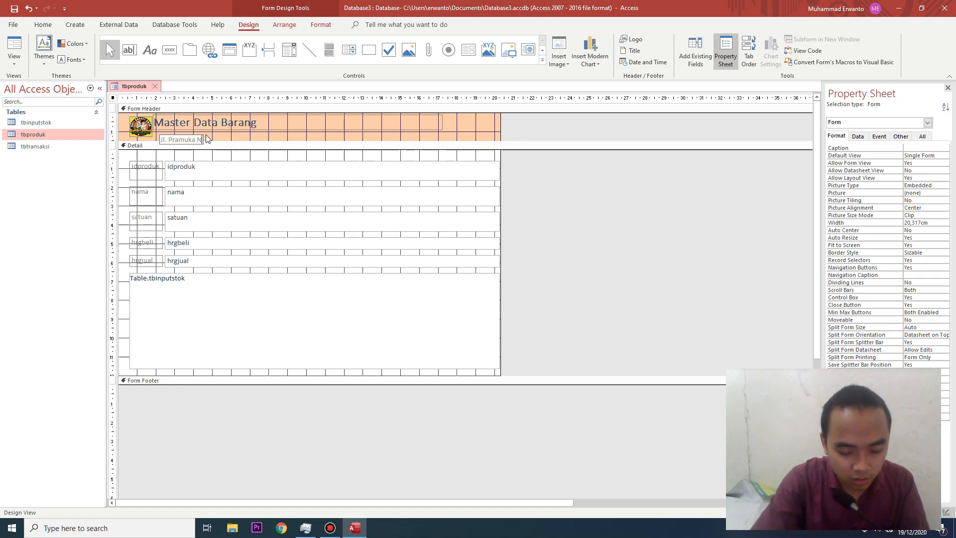
text(o.312)
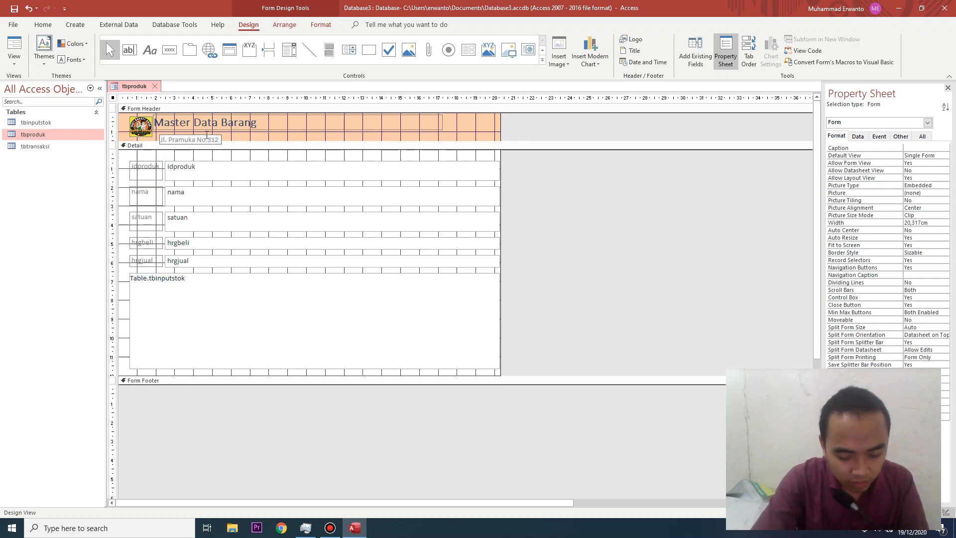
text( Jatiba)
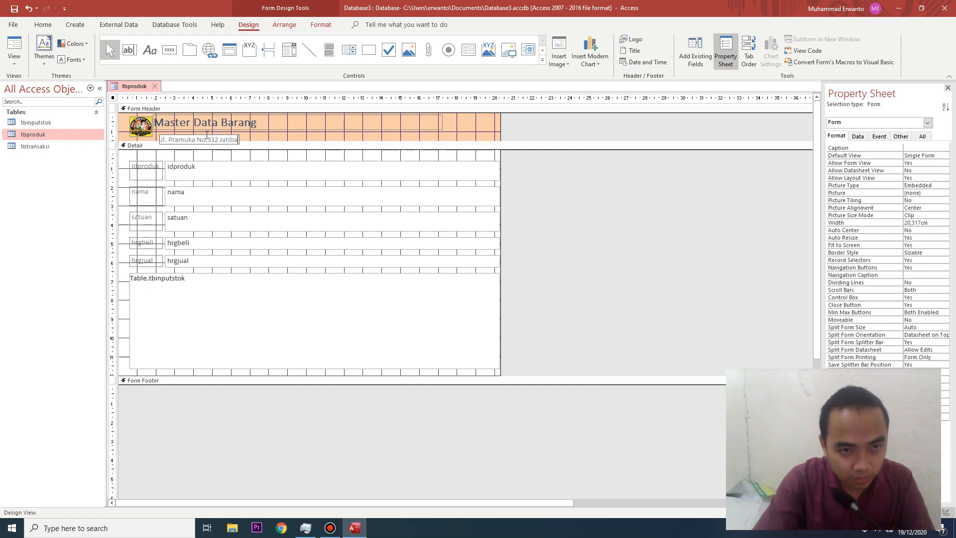
text(rang - Indramayu)
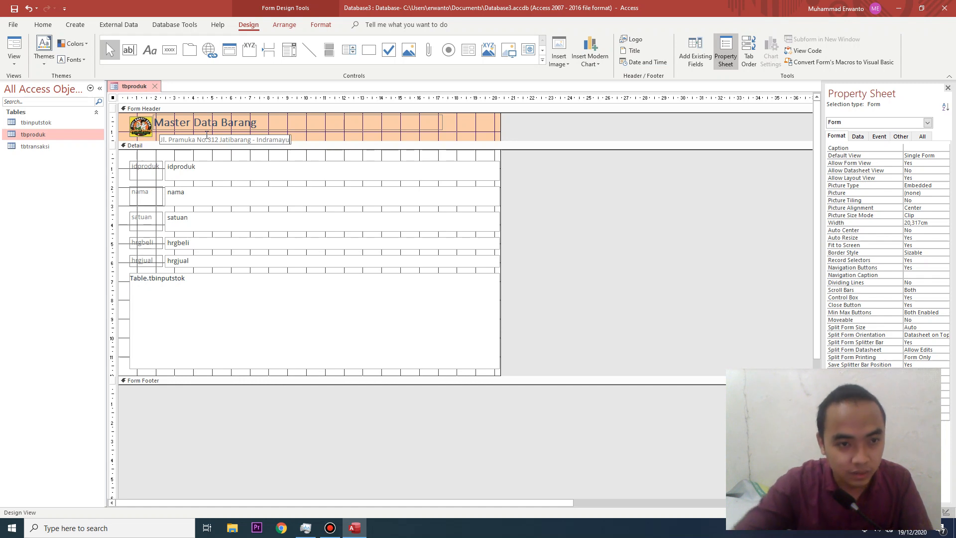
click(135, 130)
Reposition the address label and trim the title label's left edge
click(187, 142)
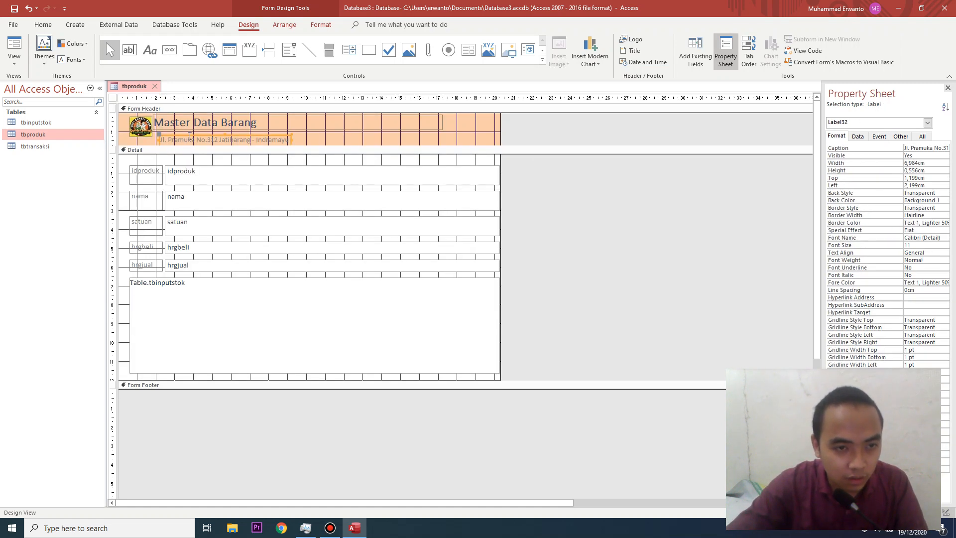
drag(190, 135, 183, 126)
click(164, 119)
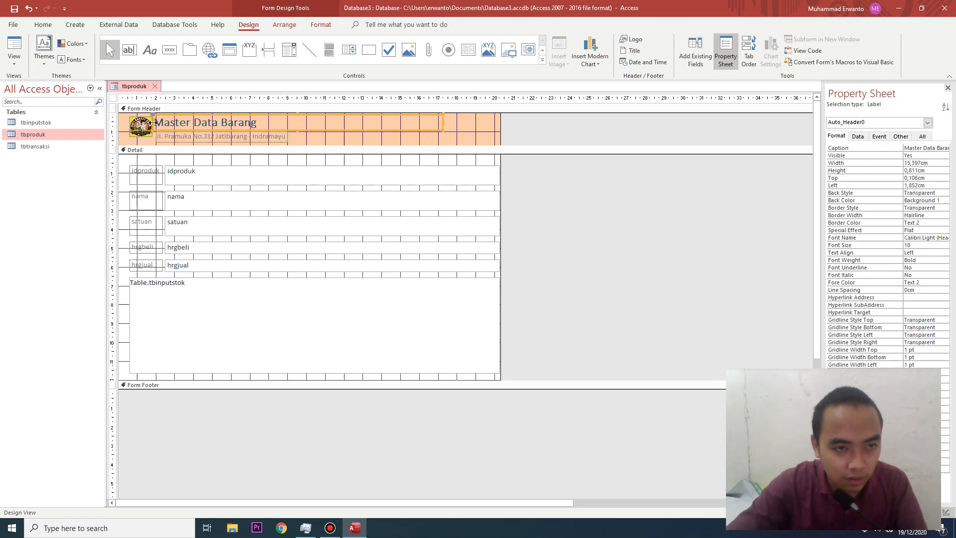
click(155, 121)
drag(156, 122, 160, 122)
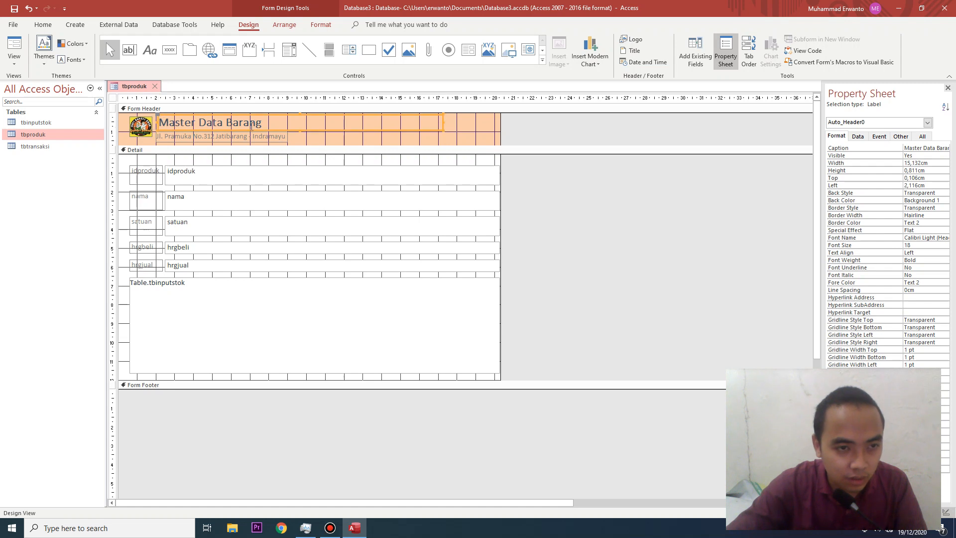
click(253, 134)
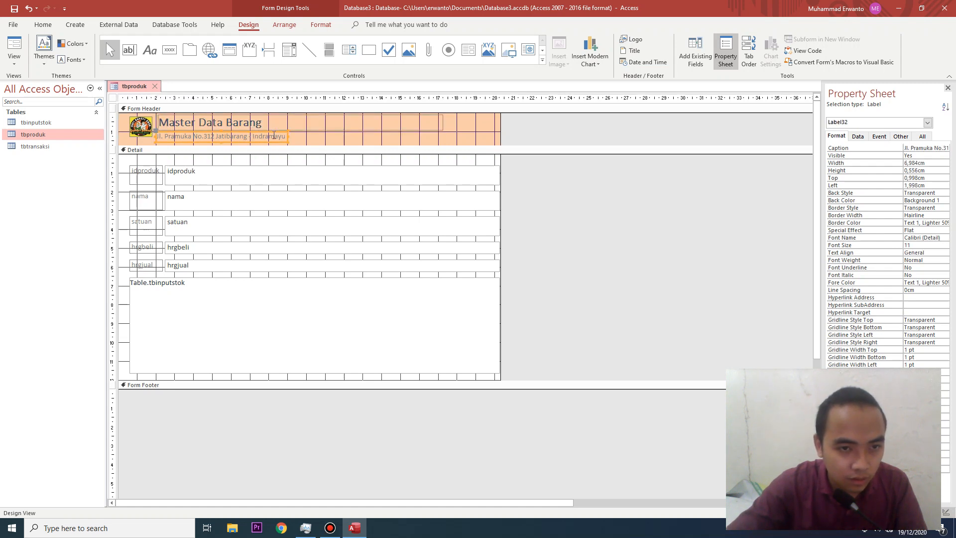
drag(271, 136, 275, 136)
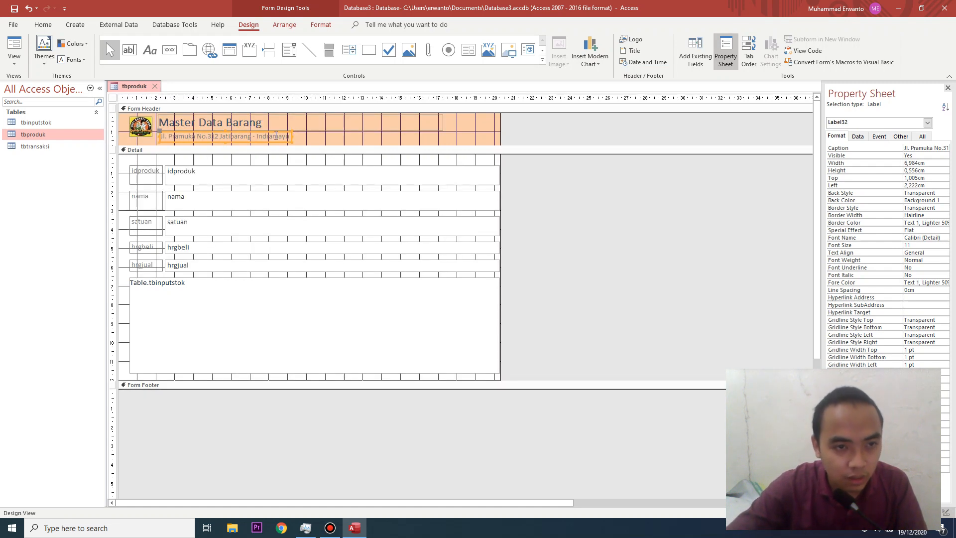
Make the address label bold Arial in black, and the title text black too
click(43, 24)
click(409, 60)
click(470, 44)
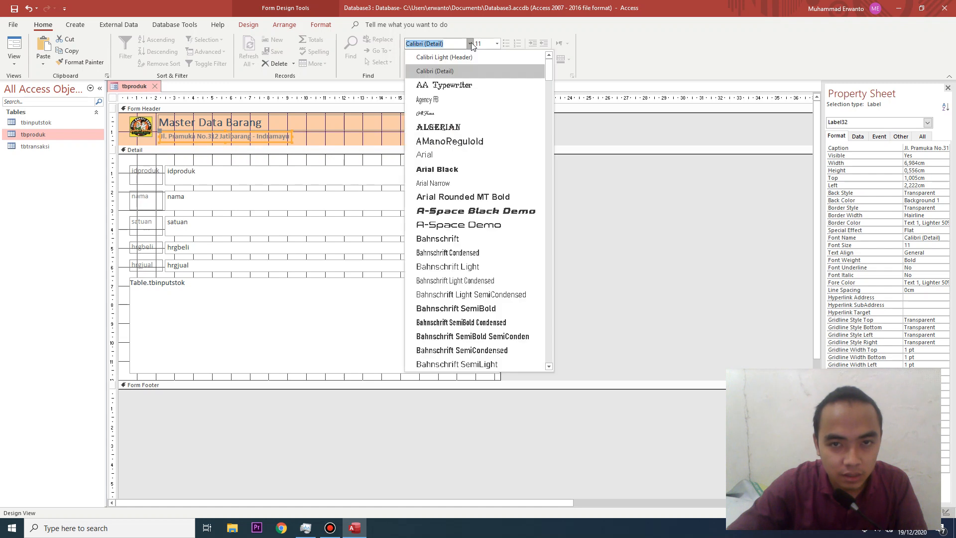
click(436, 169)
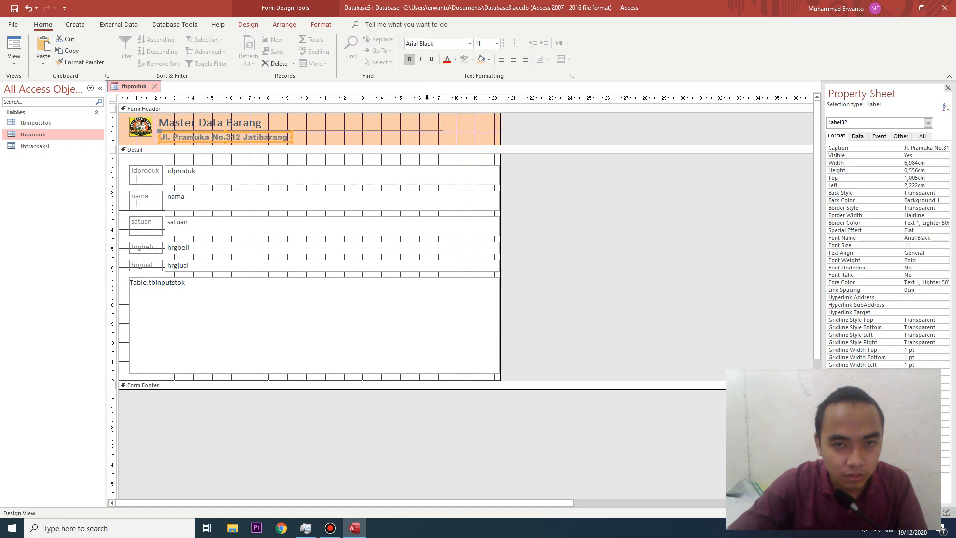
click(470, 44)
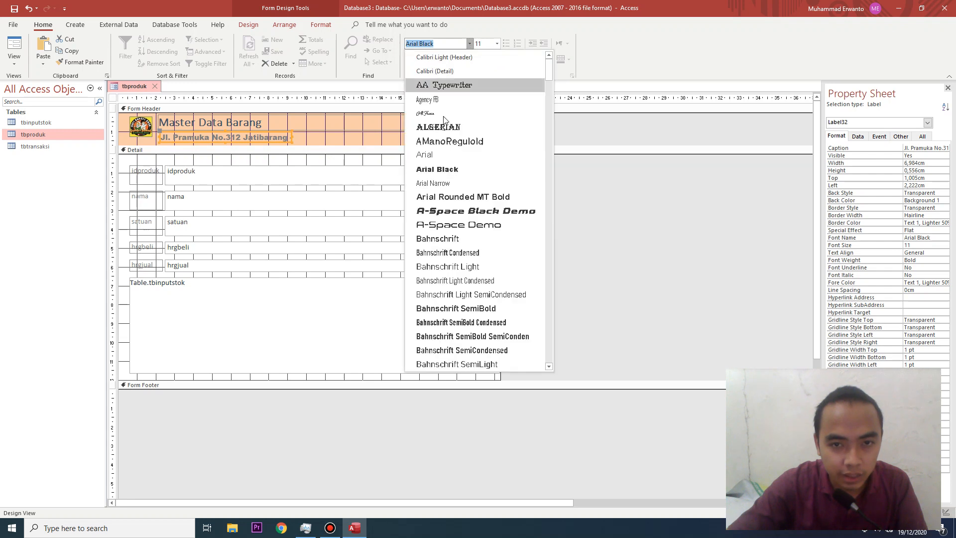
click(436, 155)
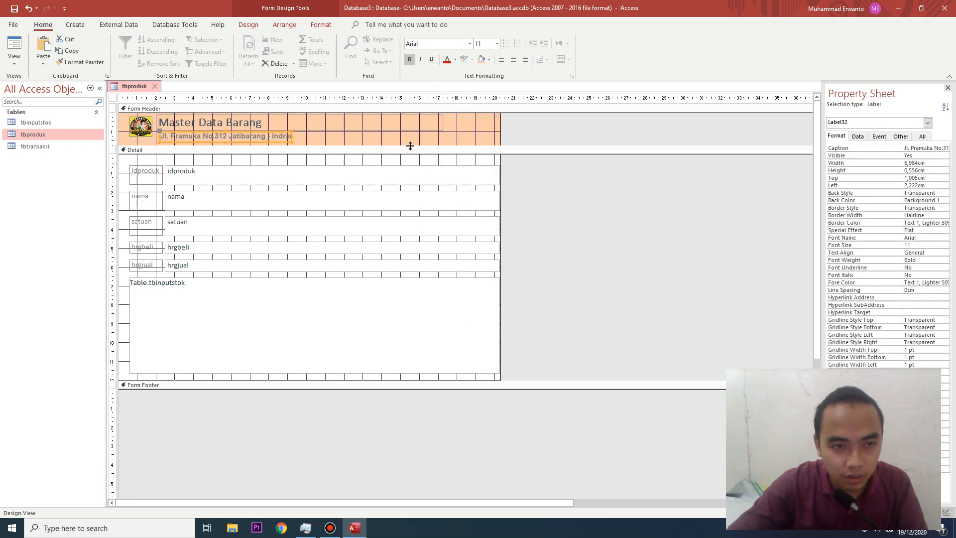
click(455, 60)
click(454, 101)
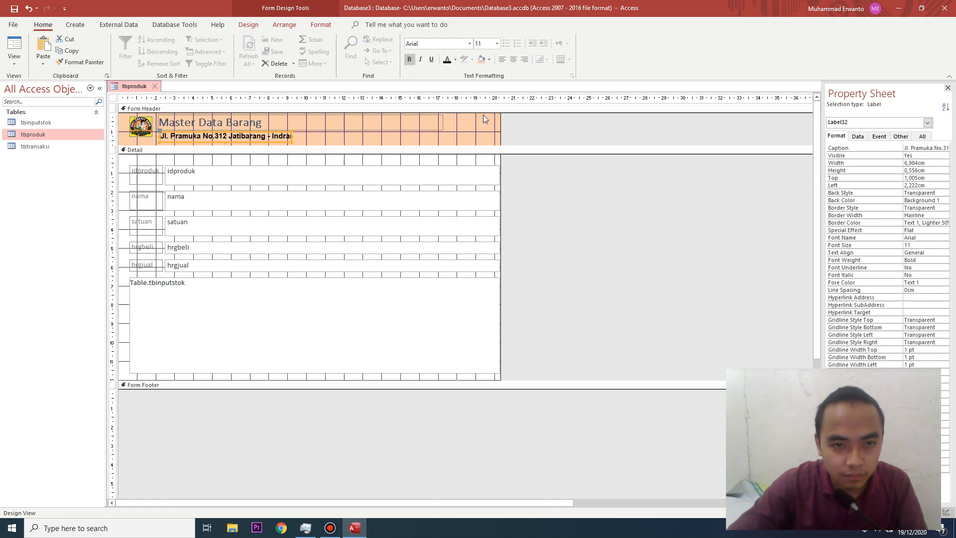
click(299, 121)
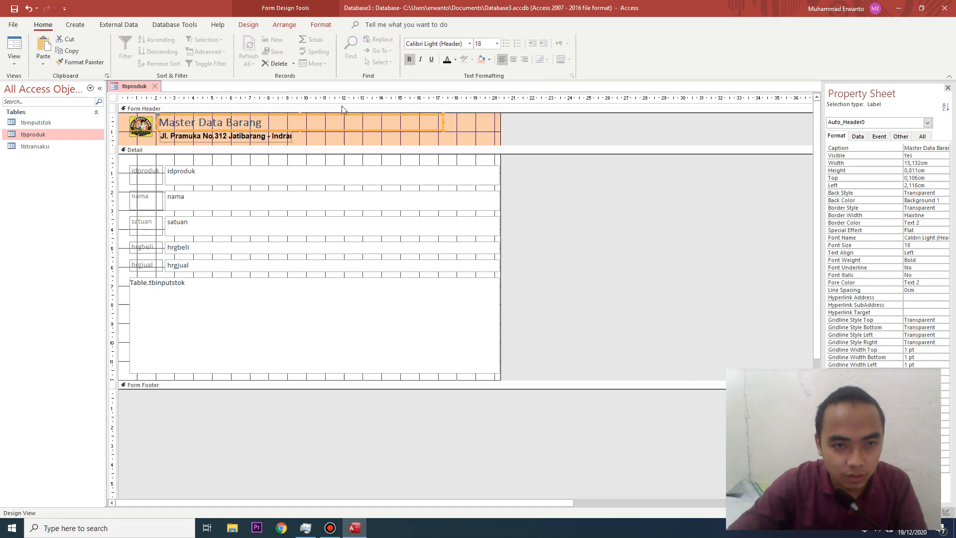
click(446, 60)
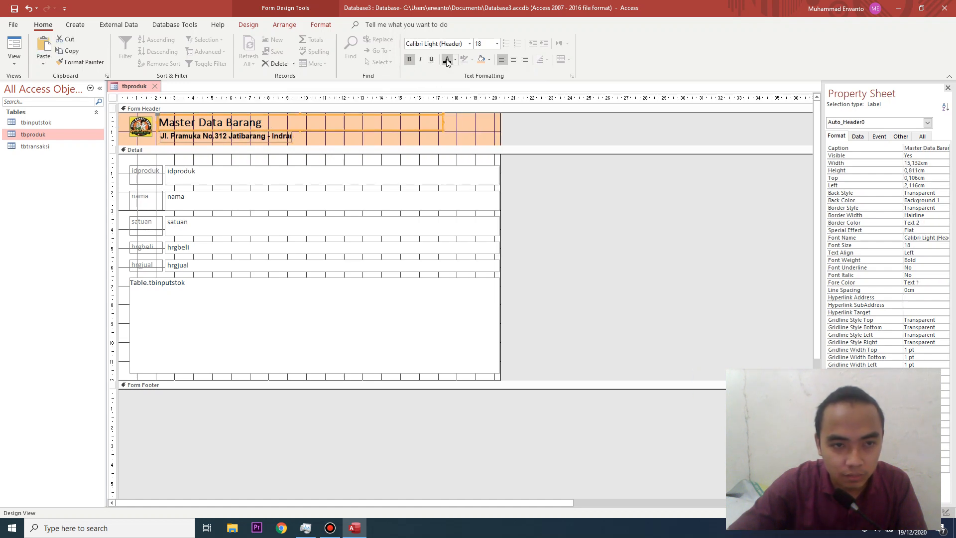
click(453, 133)
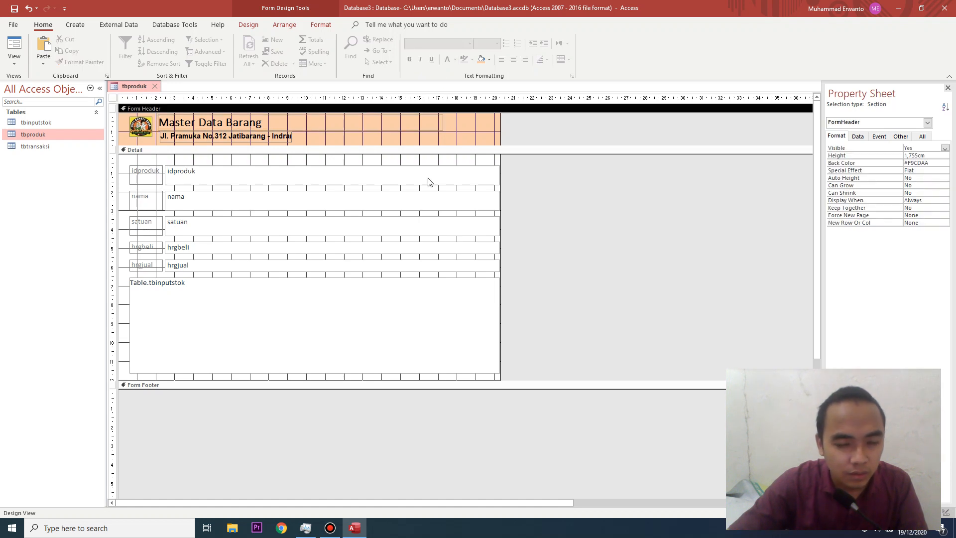
Preview the form with its data, then return to Design view
click(18, 47)
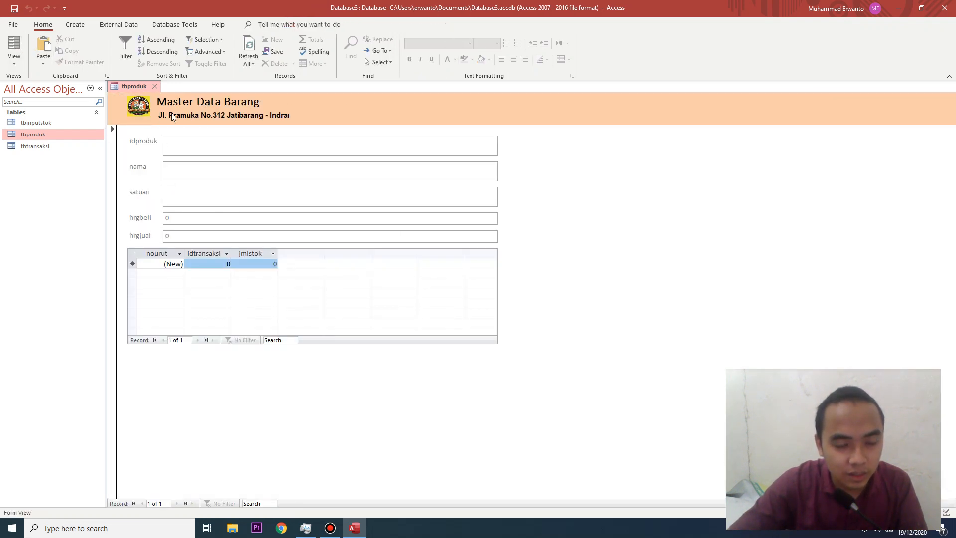
click(14, 59)
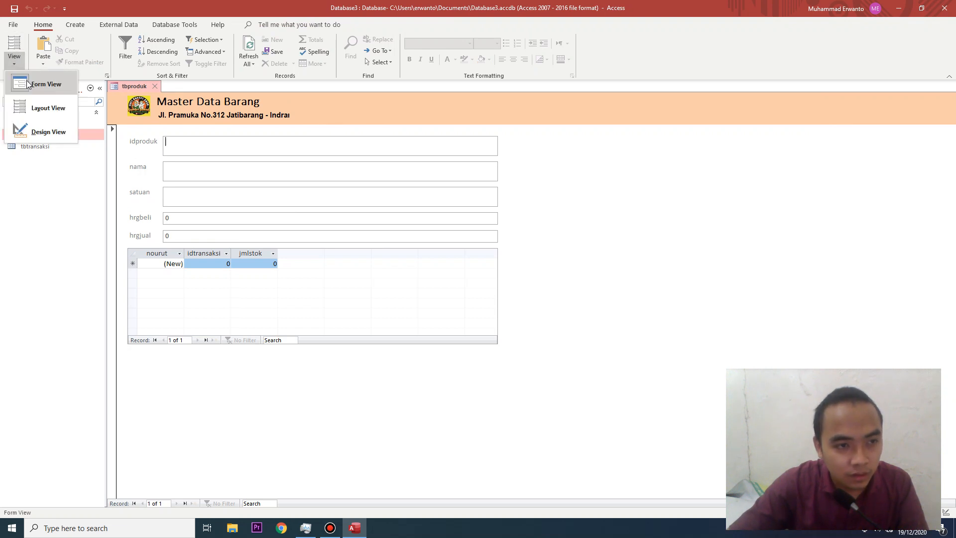
click(36, 130)
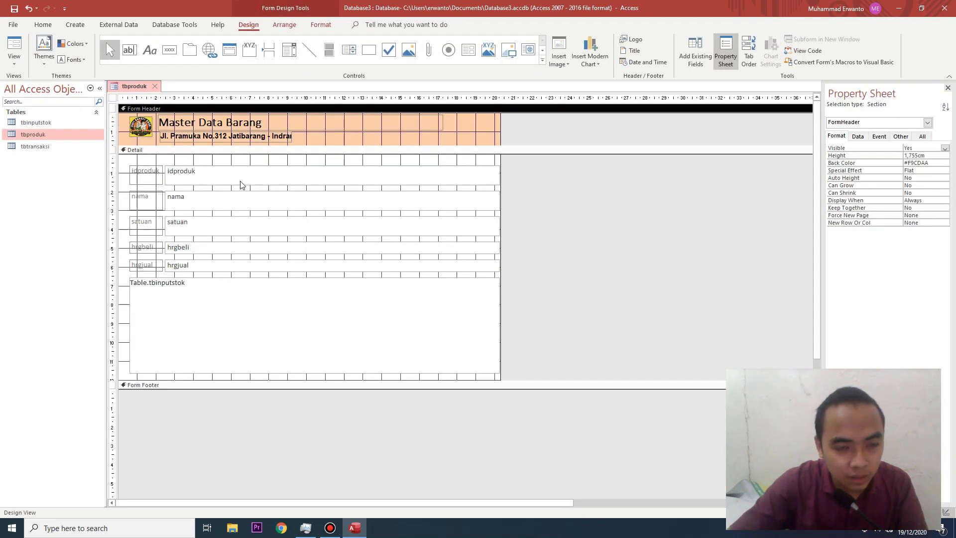
click(239, 180)
Make the idproduk text box shorter and narrower, then shift it slightly right
click(143, 182)
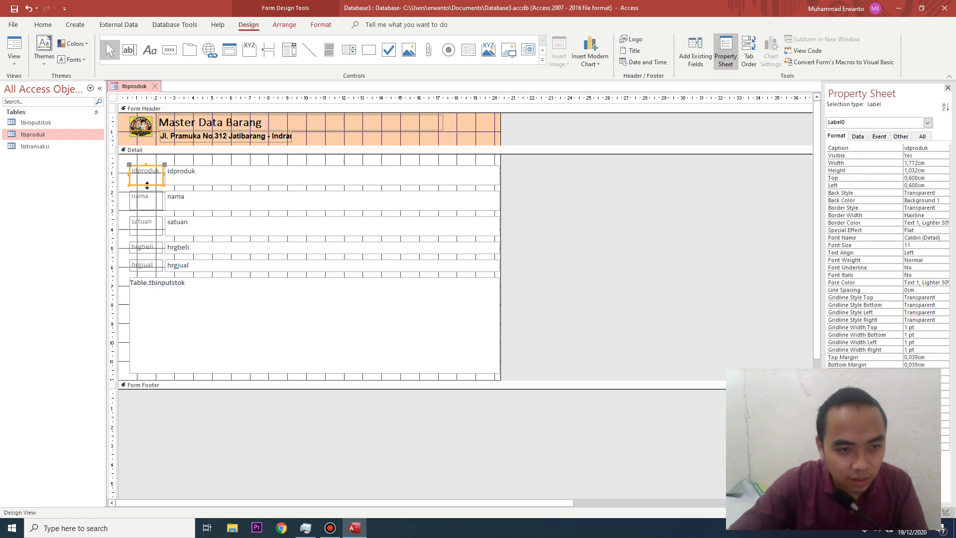
click(234, 180)
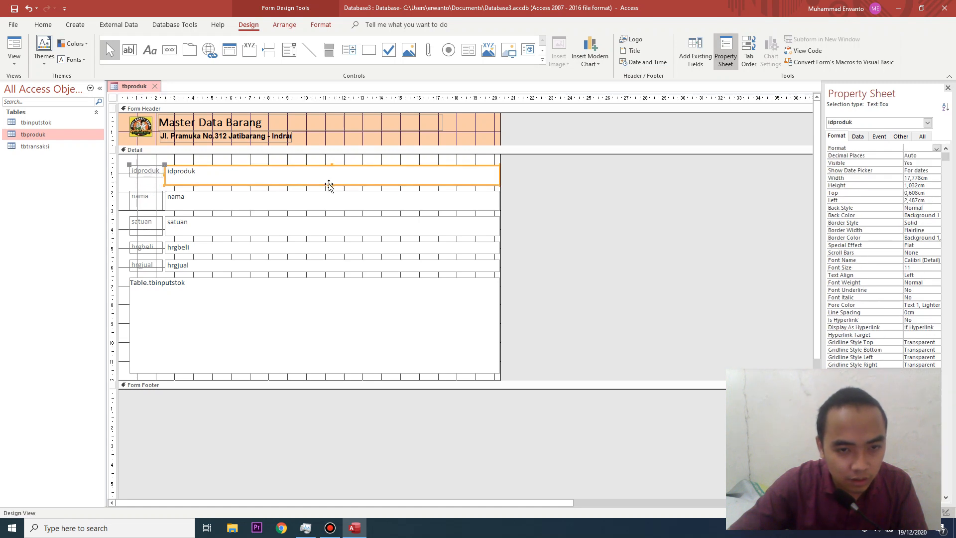
drag(332, 184, 331, 179)
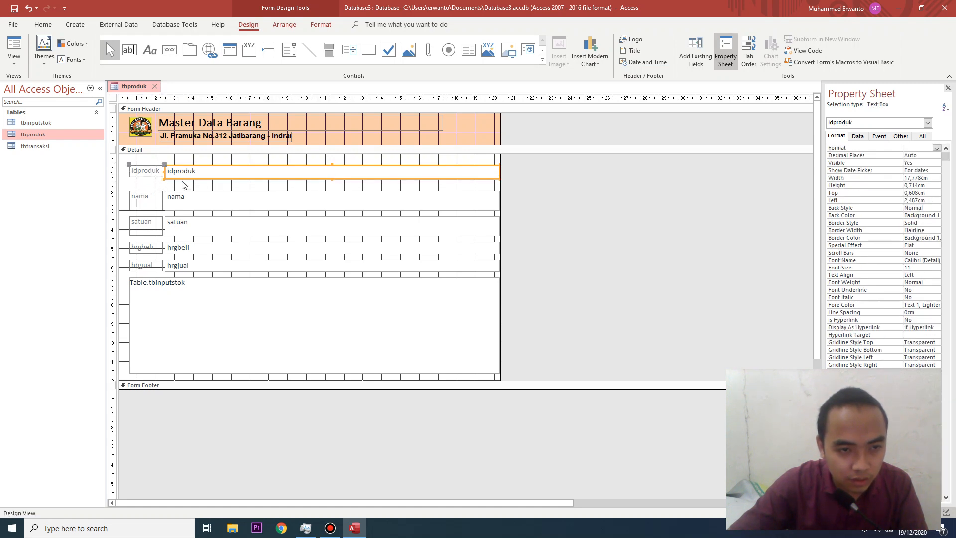
drag(498, 172, 214, 180)
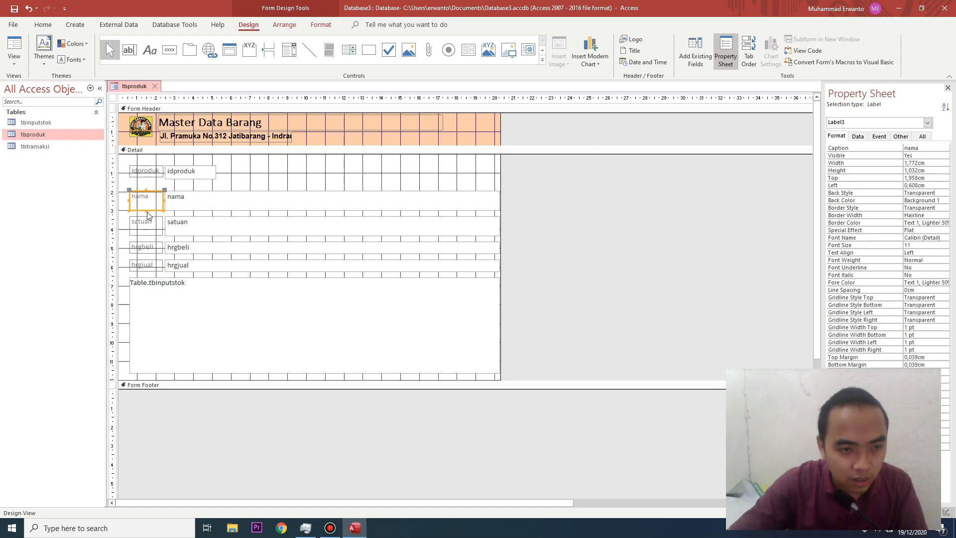
drag(146, 210, 151, 204)
click(196, 201)
drag(190, 174, 197, 174)
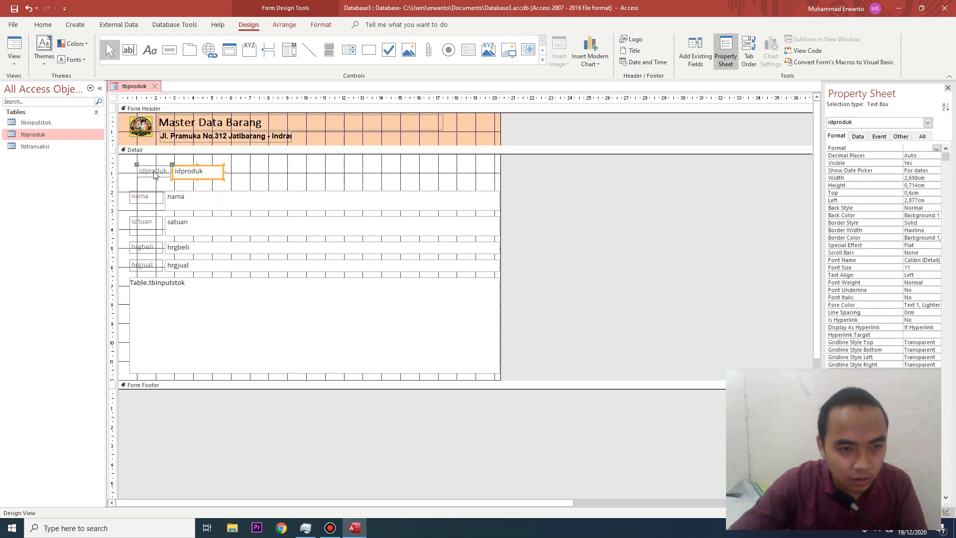
Move the nama box up and rename its label to 'Nama Produk'
click(201, 193)
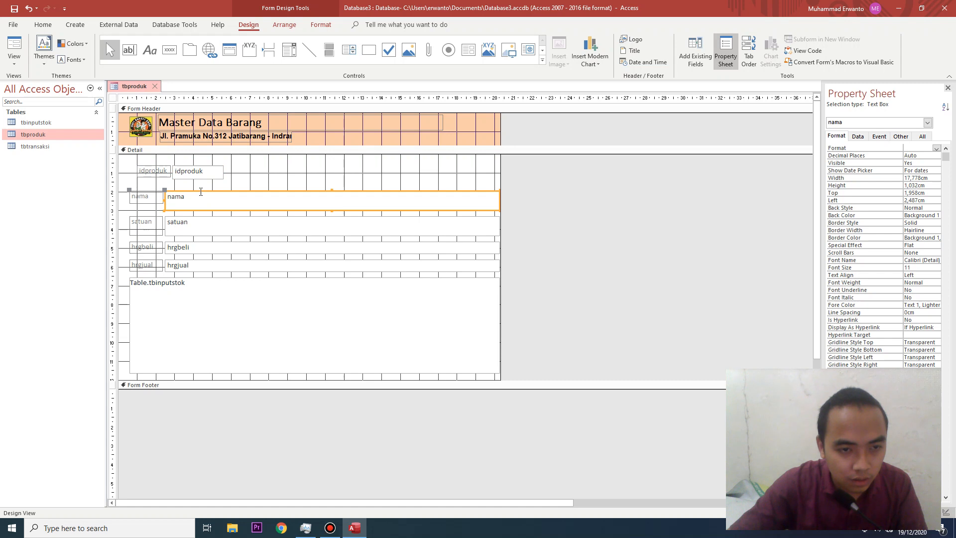
drag(198, 193, 205, 185)
click(191, 190)
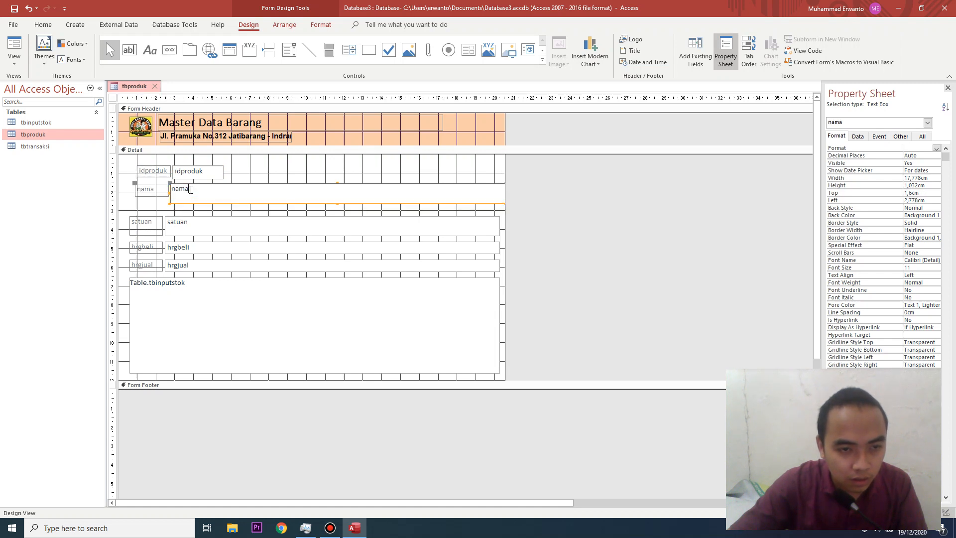
click(155, 192)
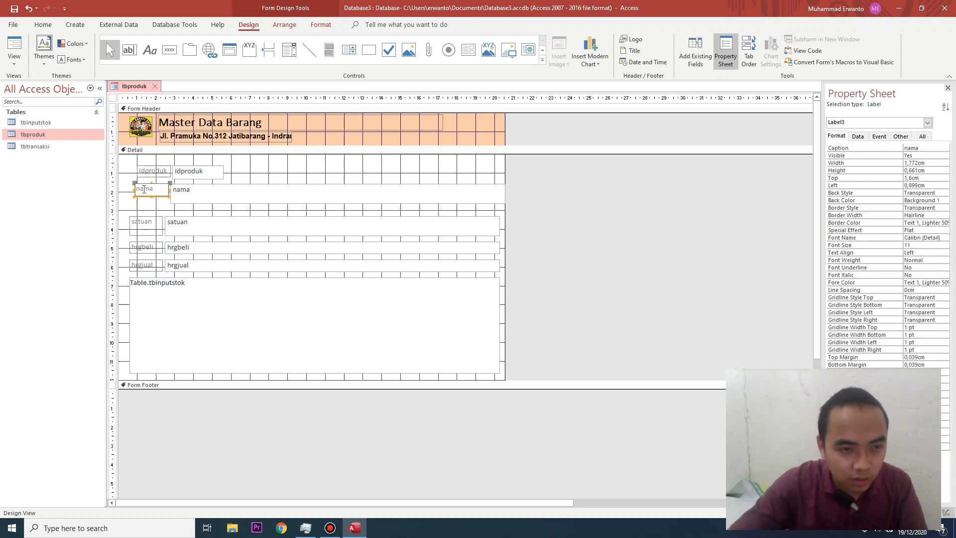
double_click(149, 189)
text(Nama)
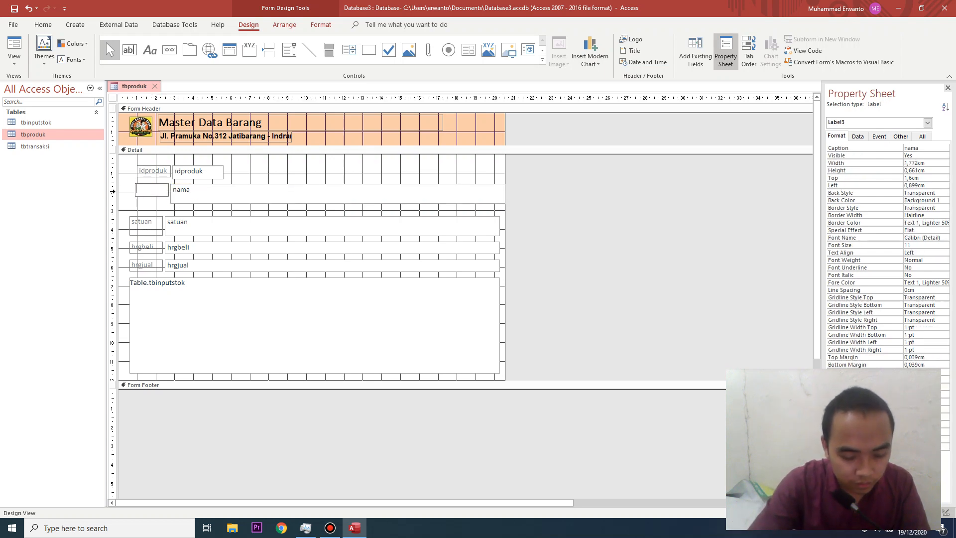
text( Prod)
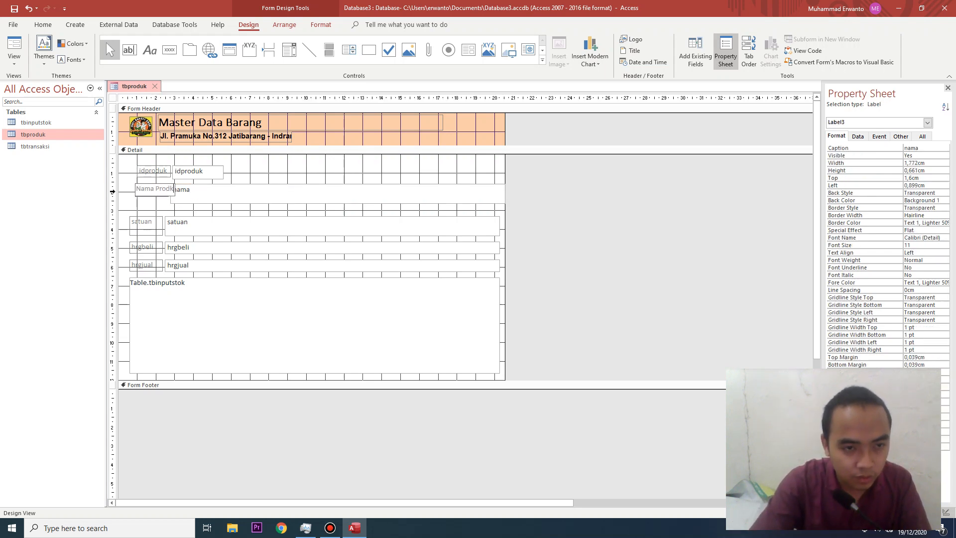
text(uk)
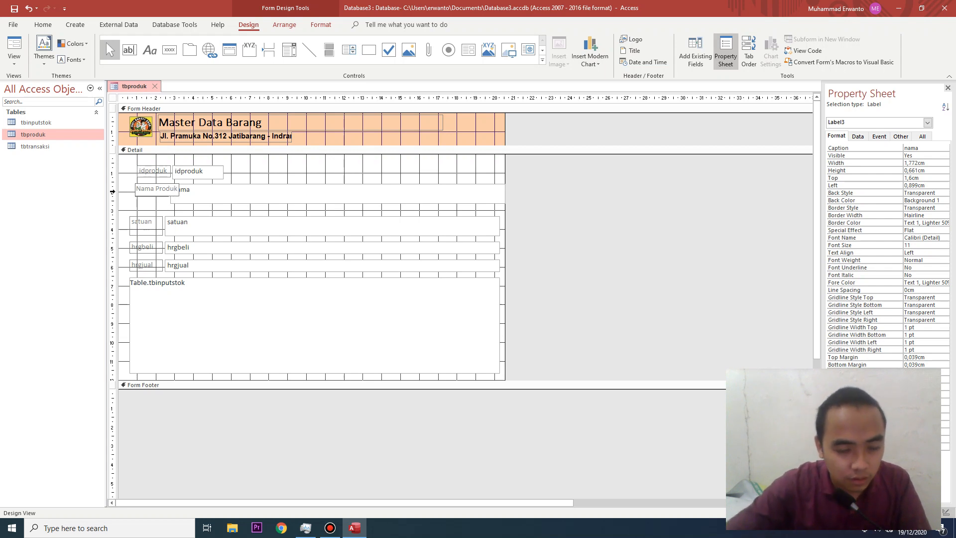
click(202, 207)
Realign the nama box and Nama Produk label, lining idproduk up with them
click(176, 203)
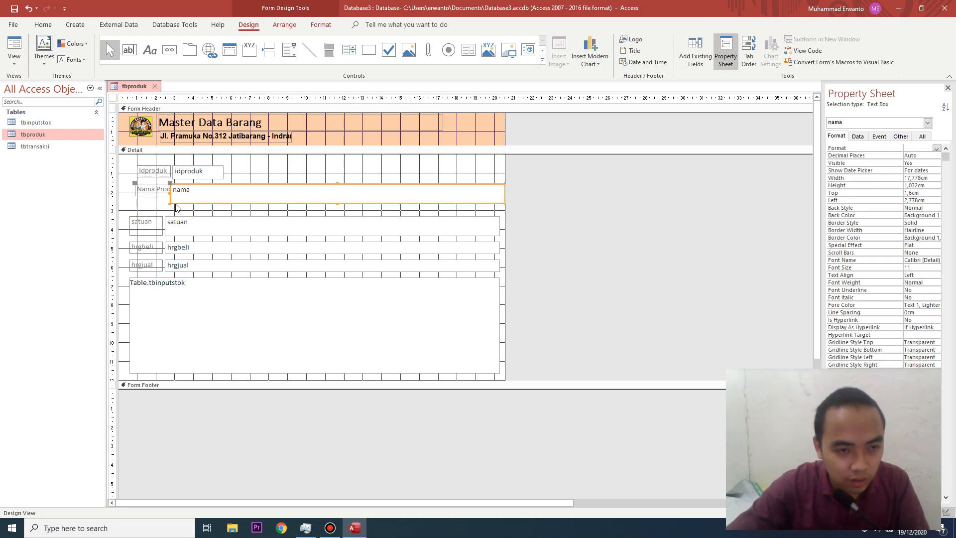
drag(170, 195, 195, 185)
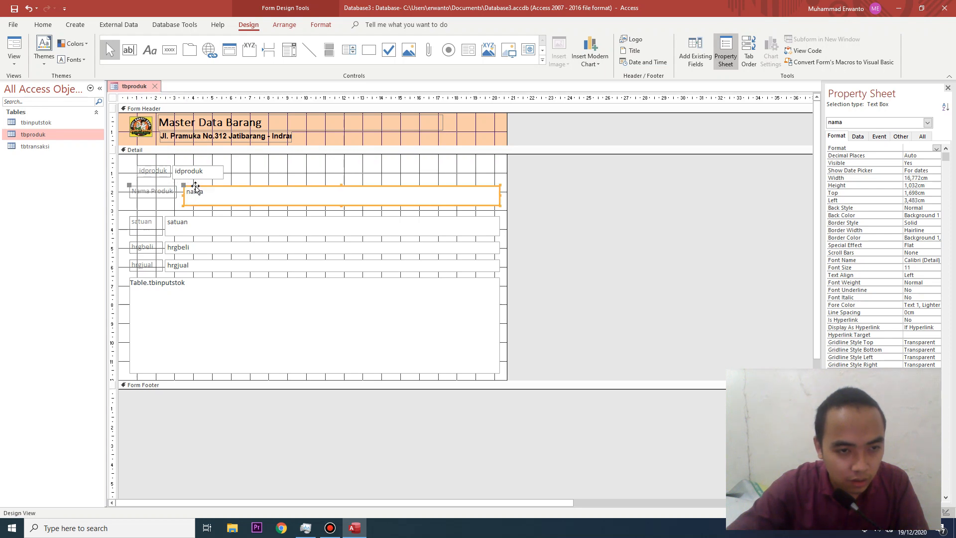
click(134, 185)
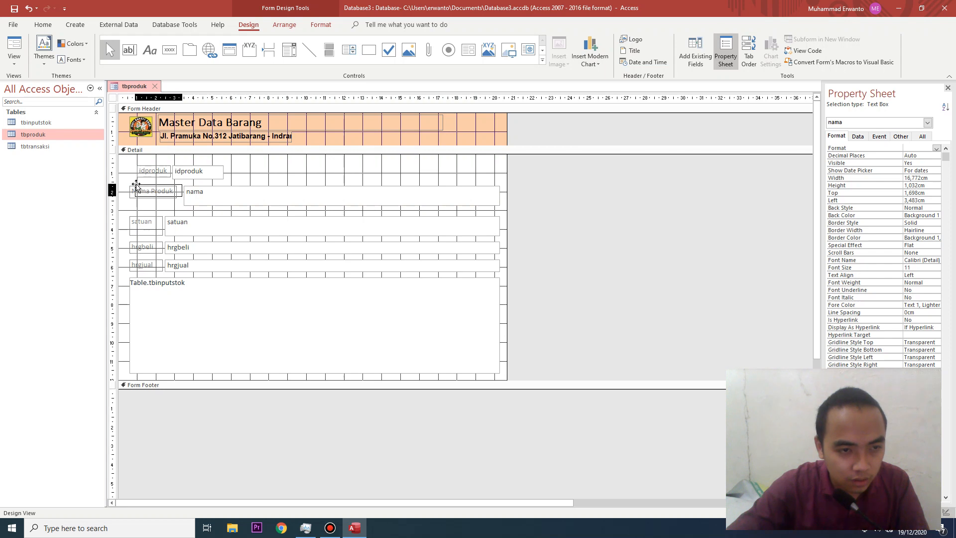
drag(136, 184, 136, 184)
click(194, 178)
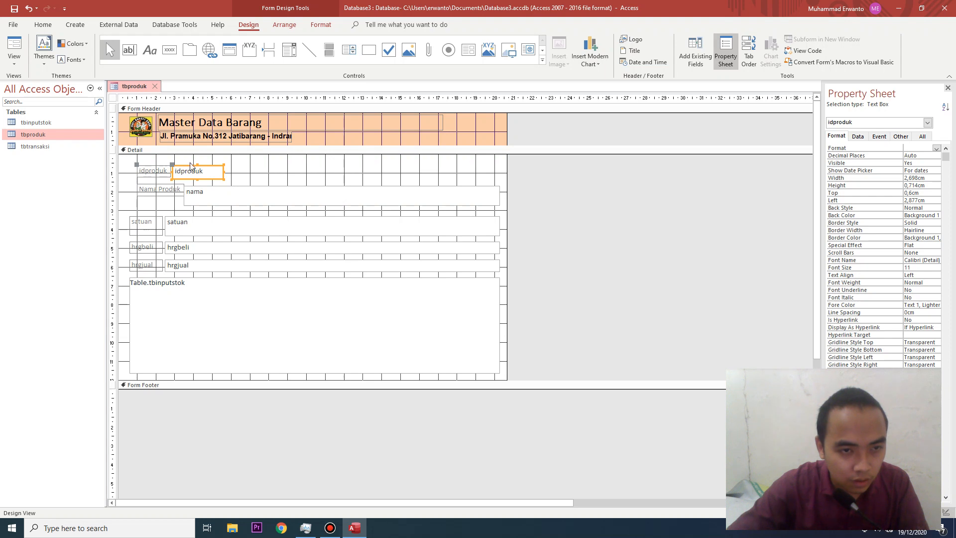
click(284, 24)
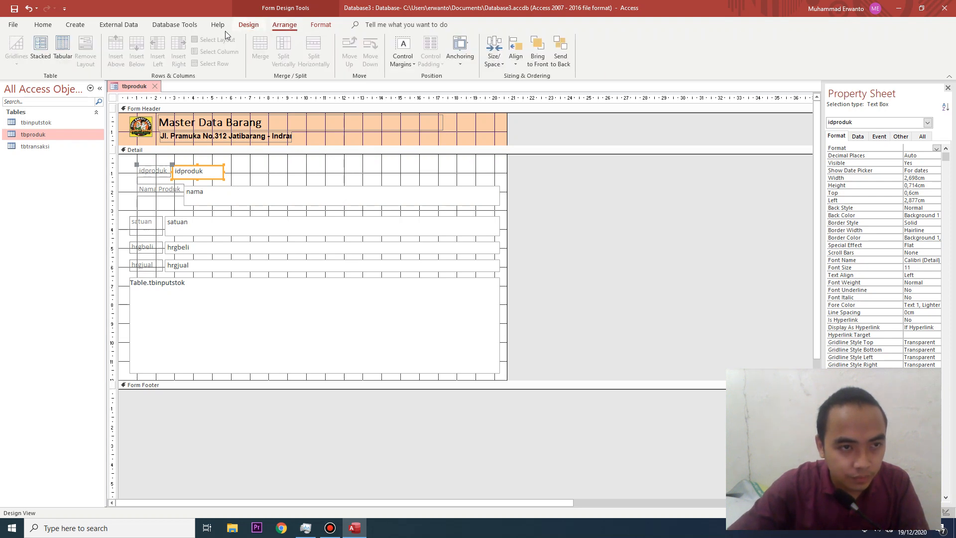
drag(187, 165, 137, 171)
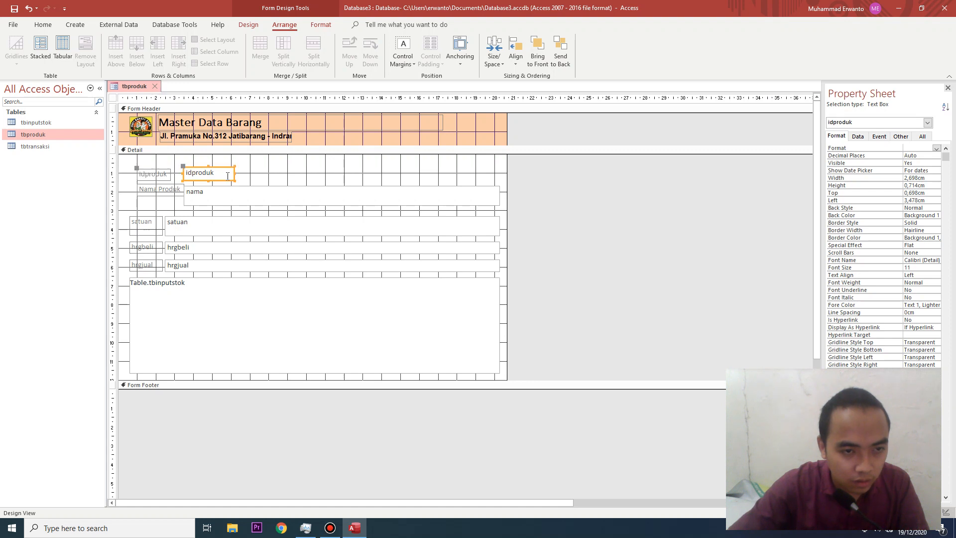
click(232, 213)
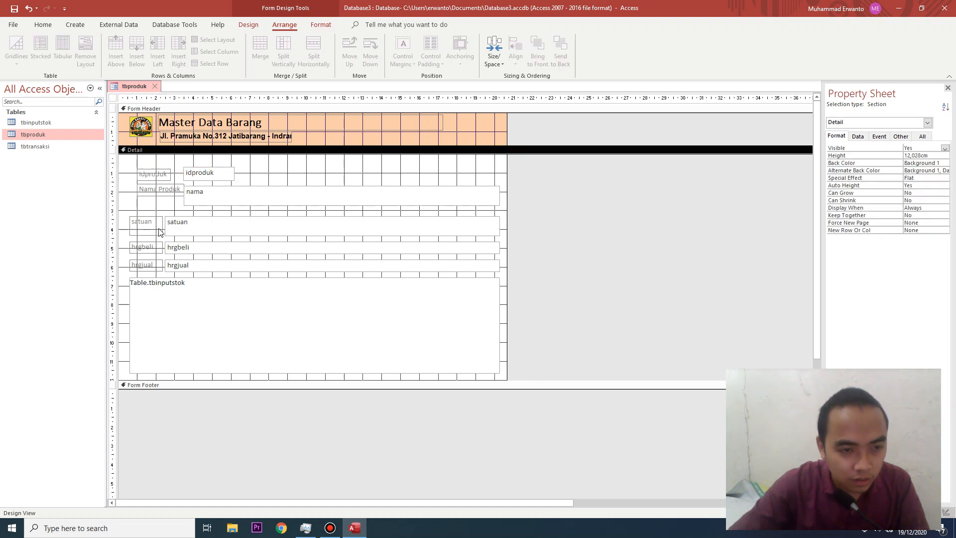
Shift the satuan label and box and the hrgbeli label right into line with nama
click(140, 216)
drag(140, 218, 148, 214)
click(183, 217)
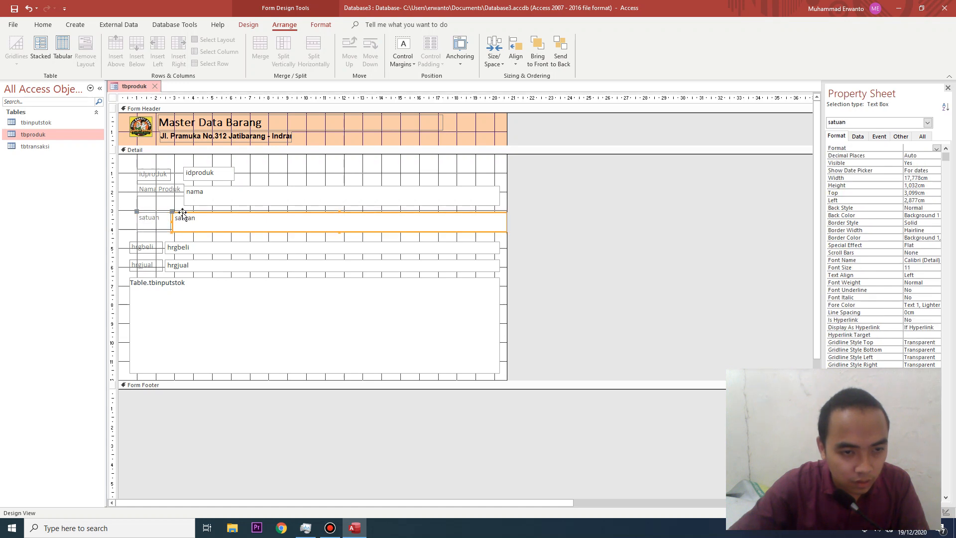
drag(183, 215, 137, 214)
click(185, 231)
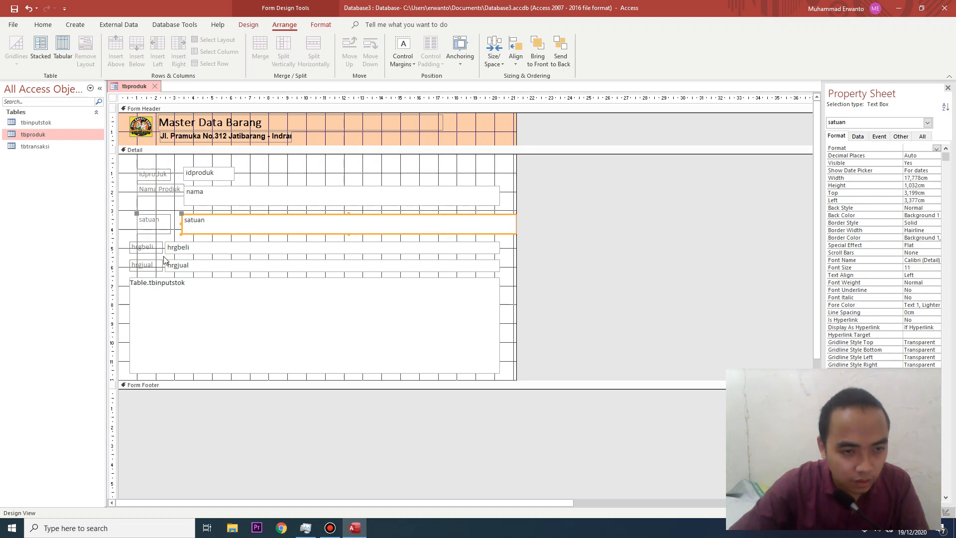
click(149, 245)
drag(130, 241, 76, 244)
click(178, 244)
Rename the hrgbeli label to 'Harga Beli'
click(162, 244)
click(162, 244)
text(Ha)
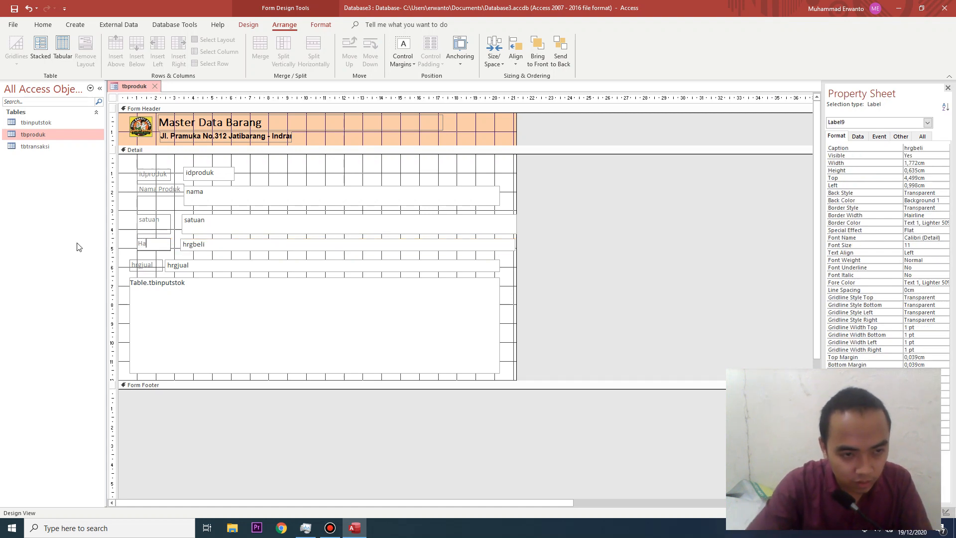
text(rga Beli)
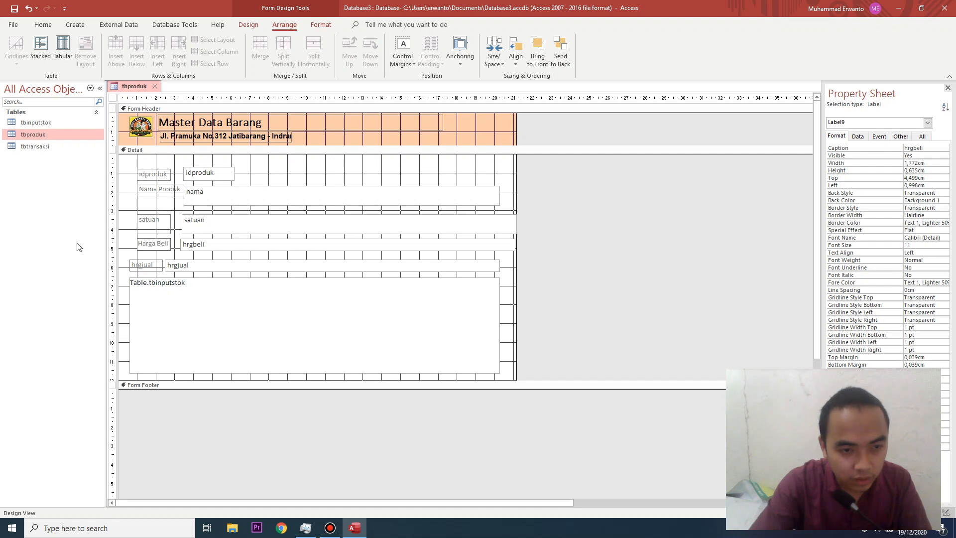
Rename the hrgjual label to 'Harga Jual' and move its box up beside it
click(143, 265)
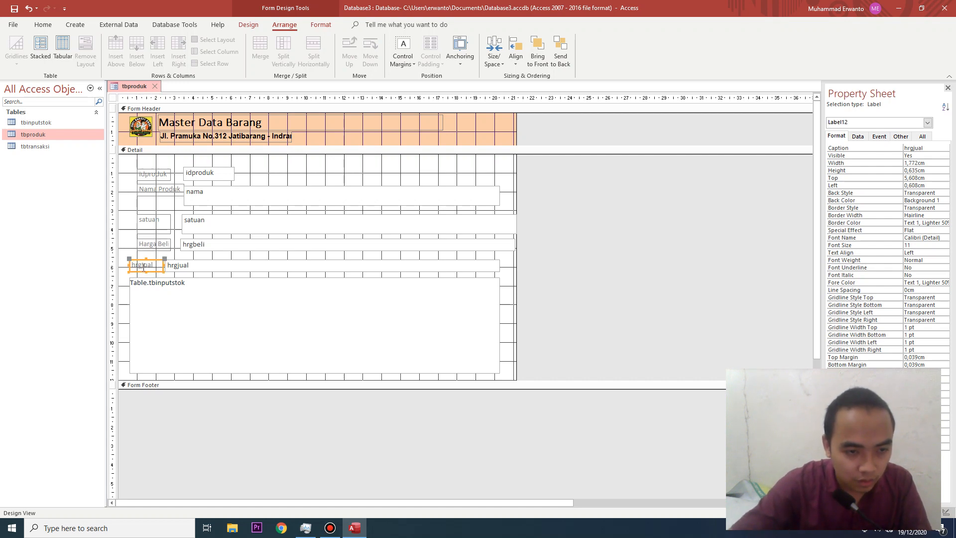
double_click(150, 265)
text(Harga Jual)
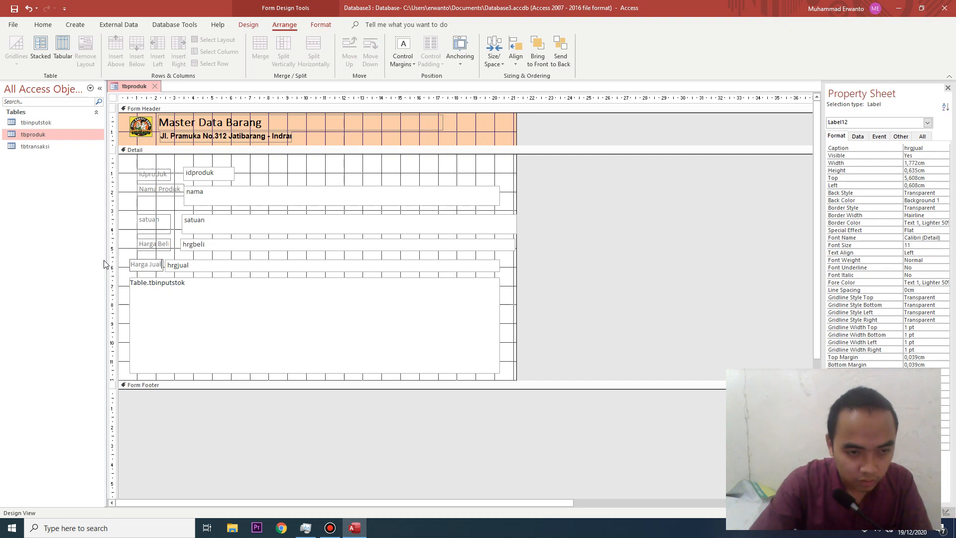
click(179, 266)
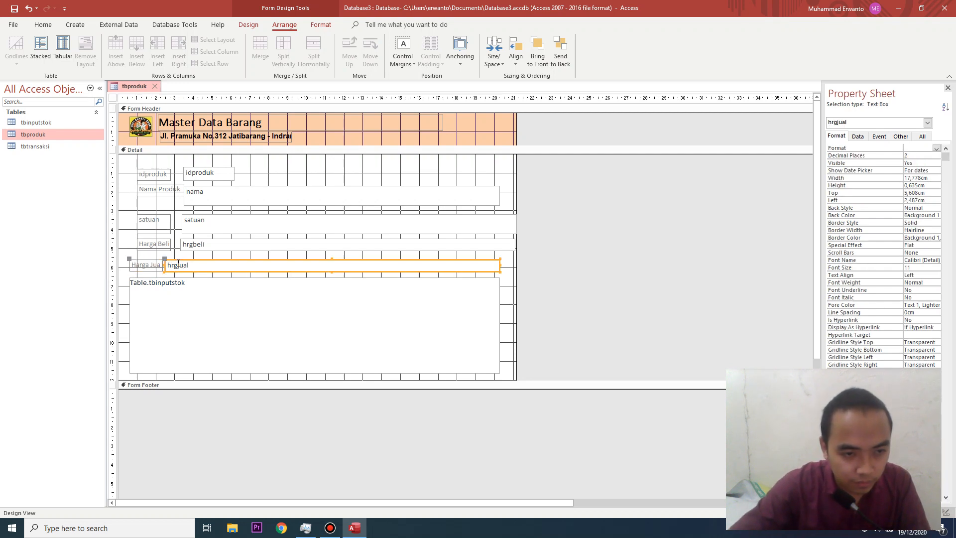
drag(163, 262, 138, 256)
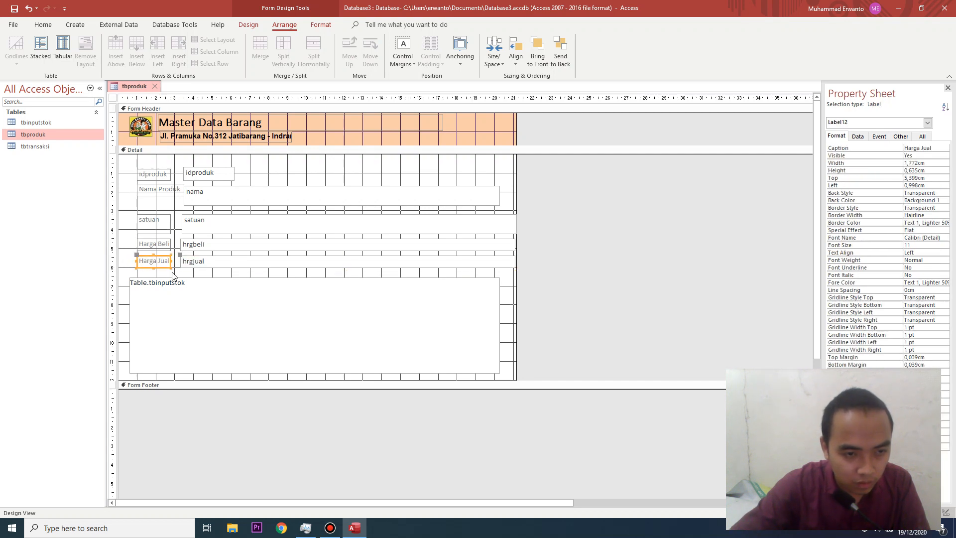
Delete the tbinputstok subform and shorten the Detail section to end below Harga Jual
click(189, 299)
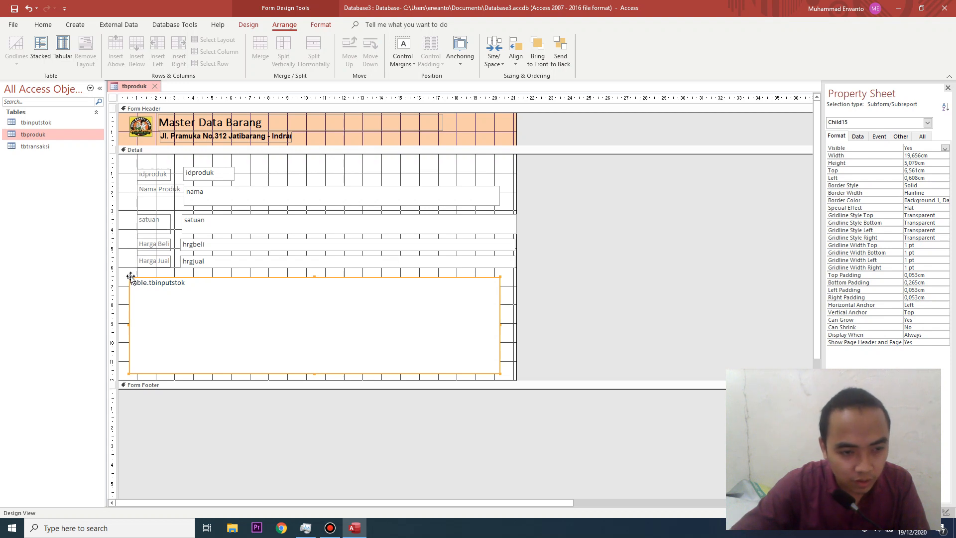
drag(129, 278, 137, 276)
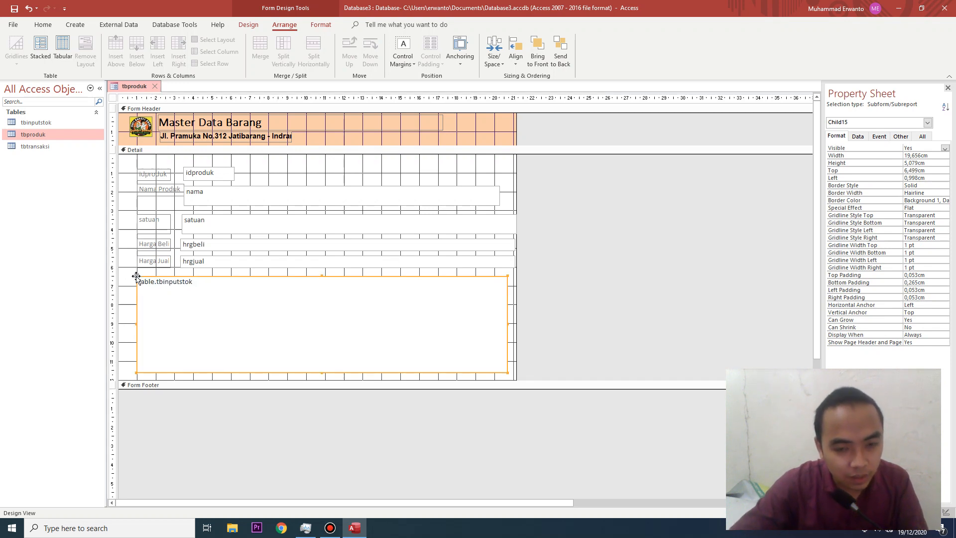
key(Delete)
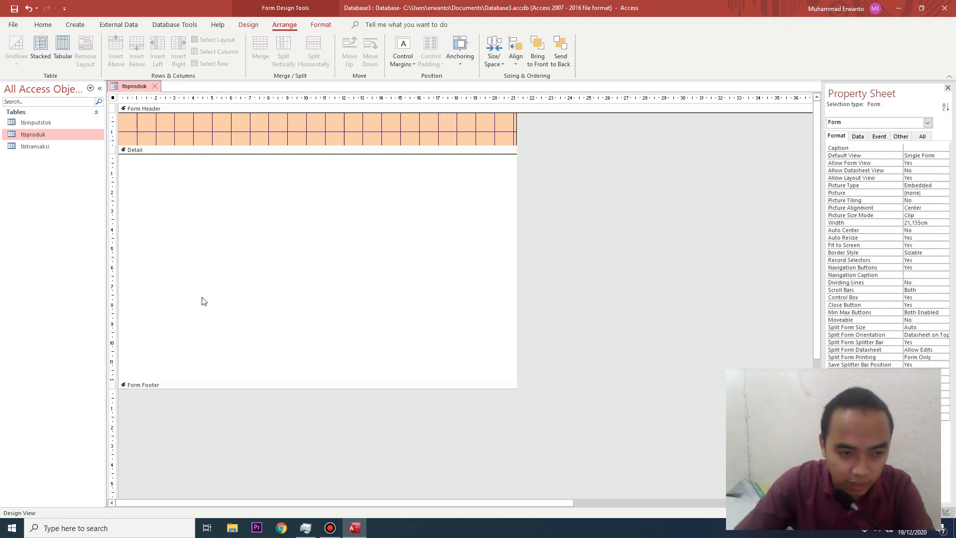
drag(232, 381, 238, 281)
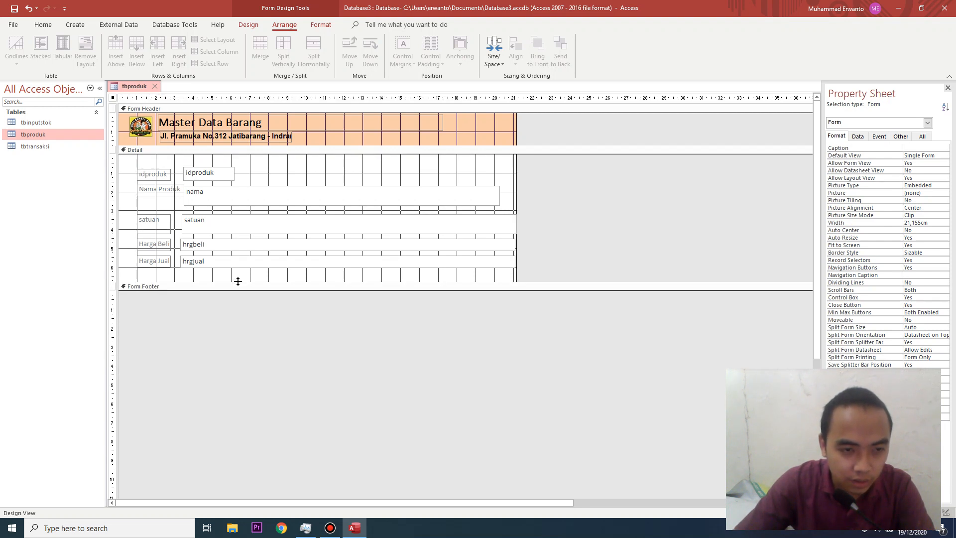
Preview the tbproduk form in Form View, then return to Design View
click(42, 28)
click(16, 45)
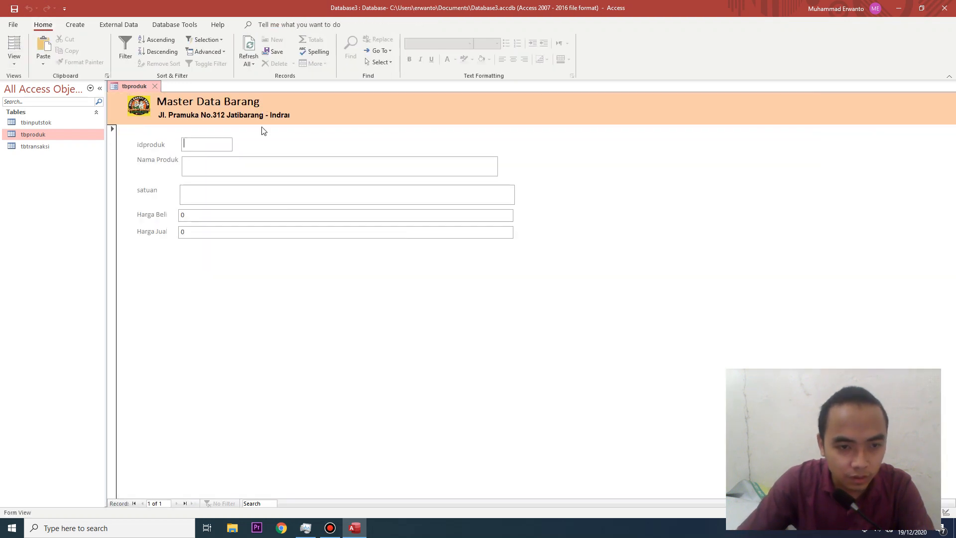
click(14, 58)
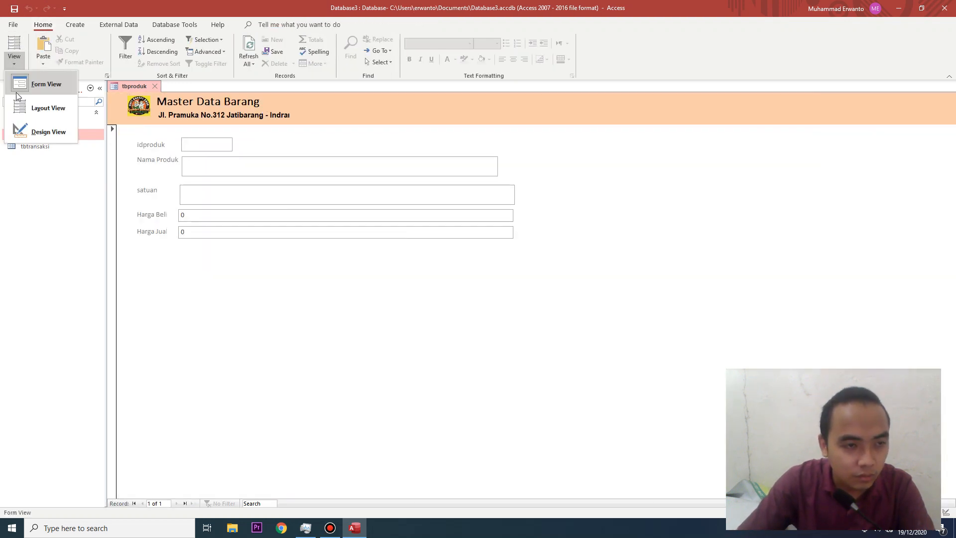
click(25, 130)
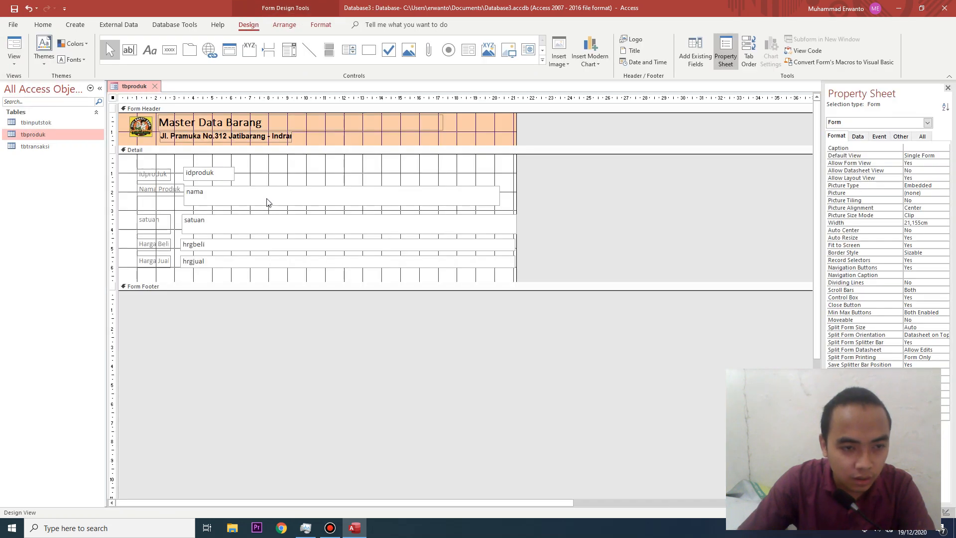
Narrow the nama, satuan, hrgbeli and hrgjual text boxes by dragging their right edges left
click(500, 200)
drag(499, 195, 335, 194)
click(378, 223)
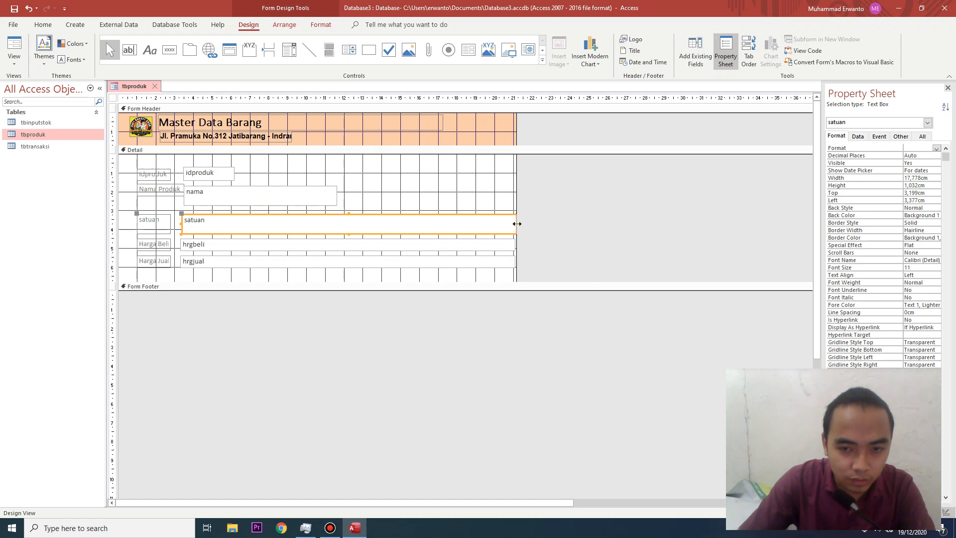
drag(517, 223, 269, 225)
click(481, 250)
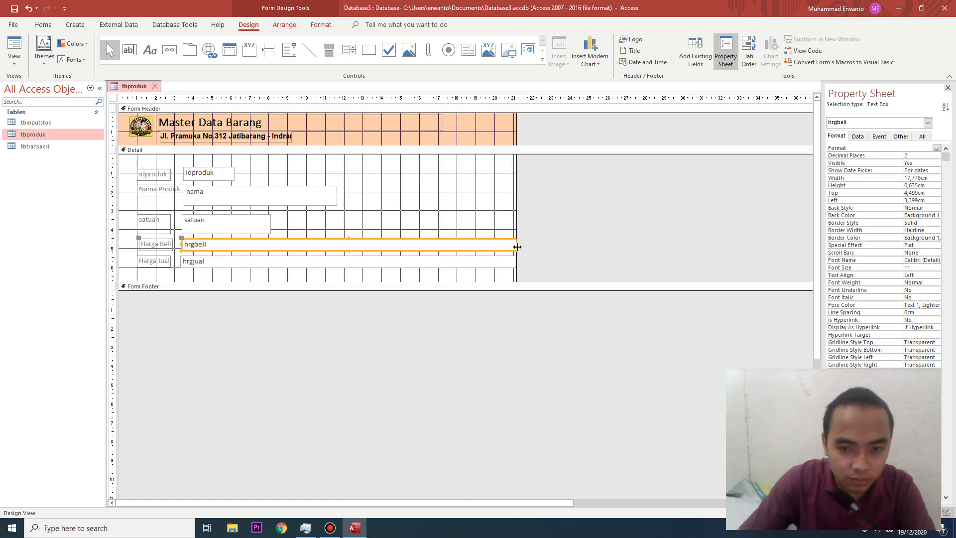
drag(517, 245, 250, 249)
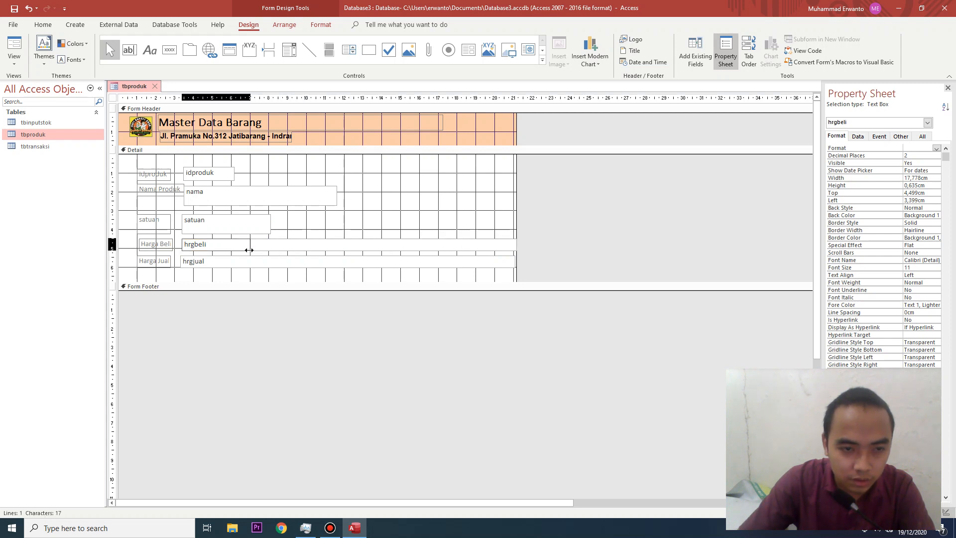
click(339, 264)
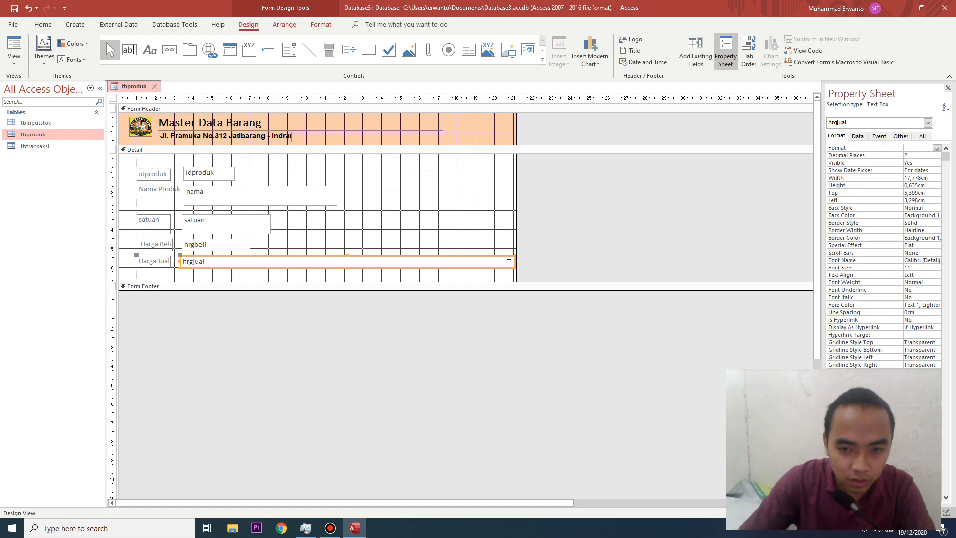
drag(513, 260, 251, 261)
Reduce the form's overall width to about 17.5 cm
click(392, 217)
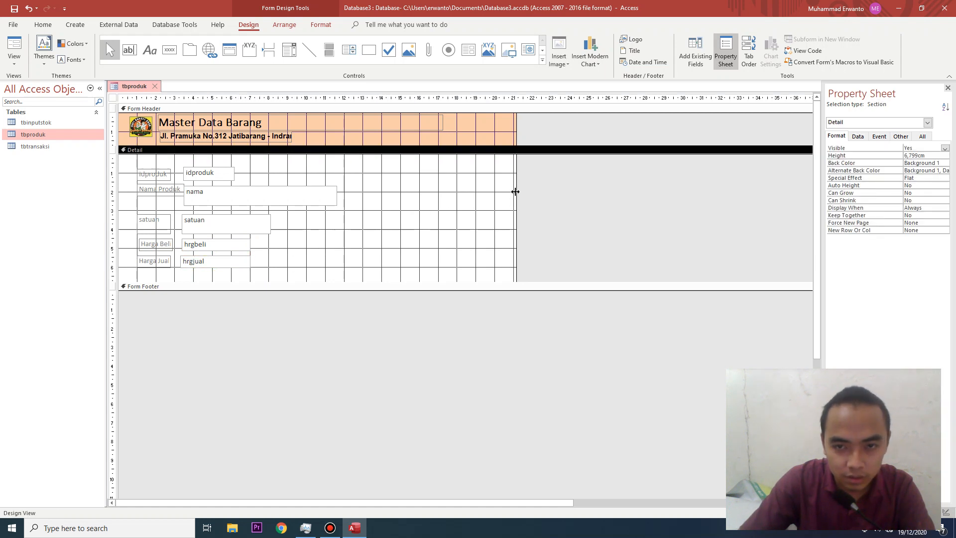
drag(516, 187, 446, 191)
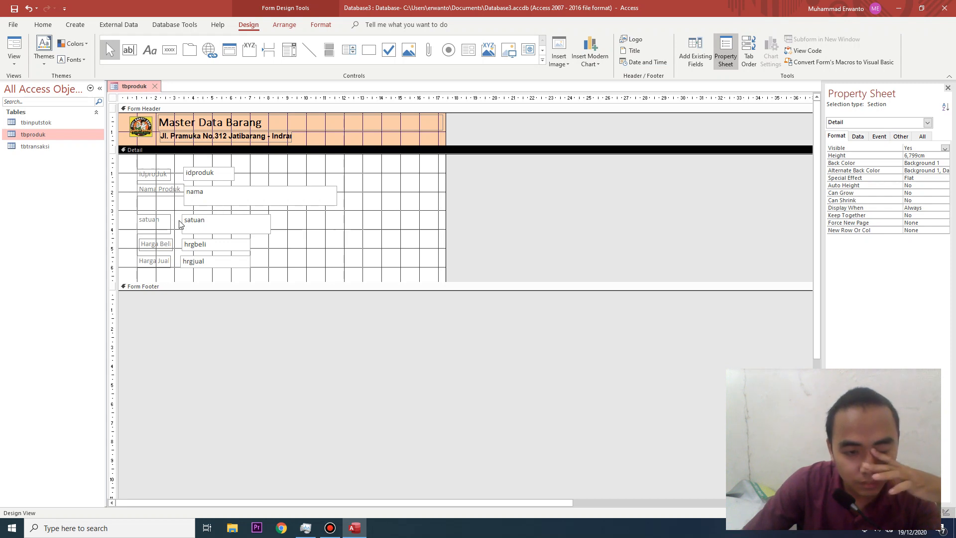
click(218, 219)
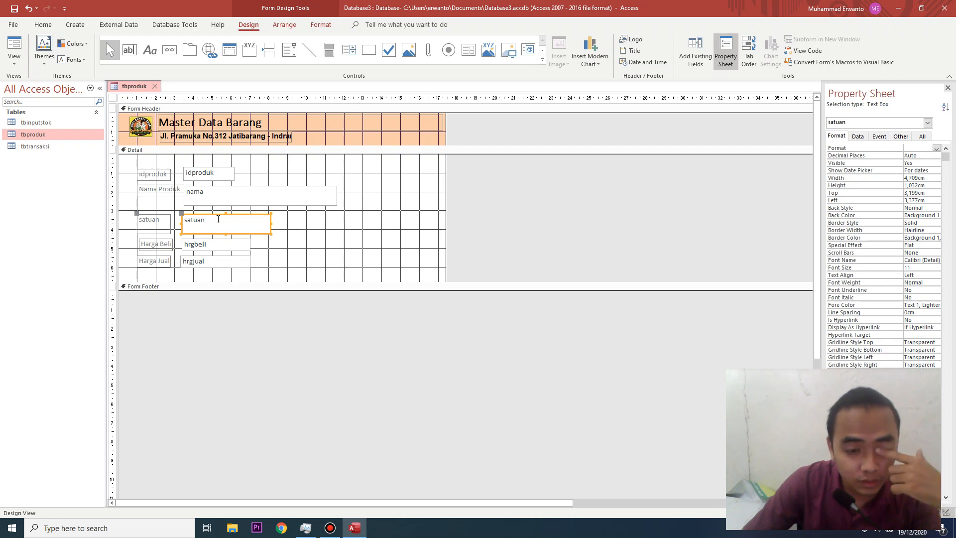
Change the satuan text box into a combo box
right_click(218, 219)
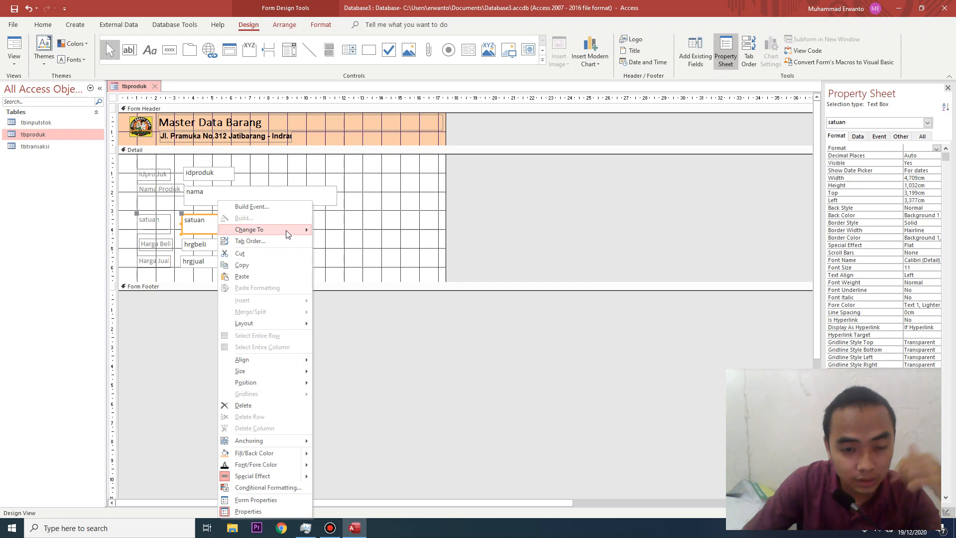
mouse_move(287, 232)
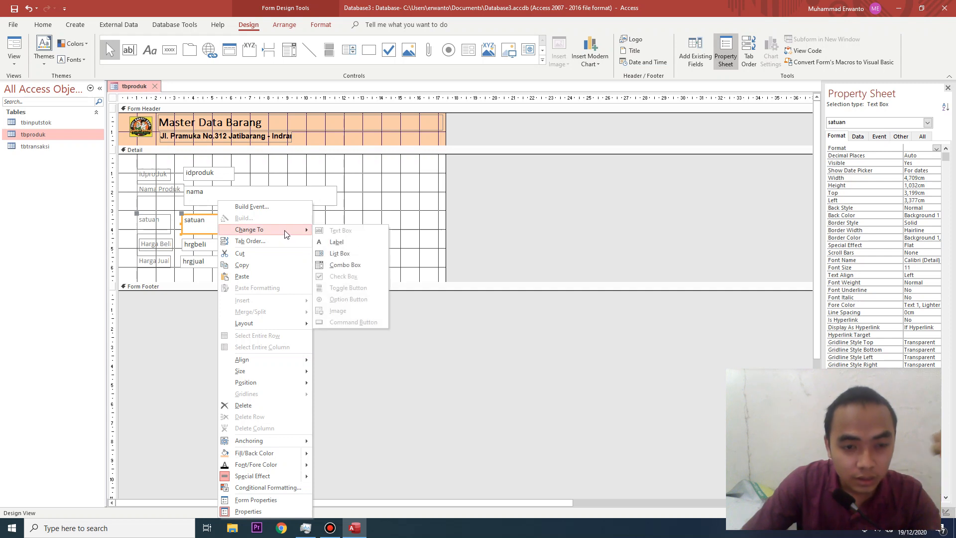
click(333, 266)
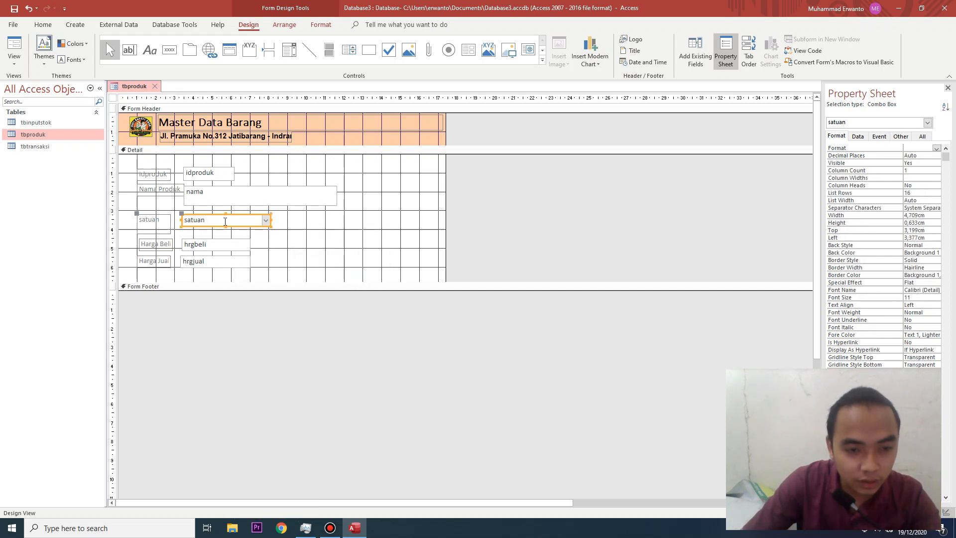
Set the satuan combo box's Row Source Type to Value List
click(860, 139)
click(926, 156)
click(935, 156)
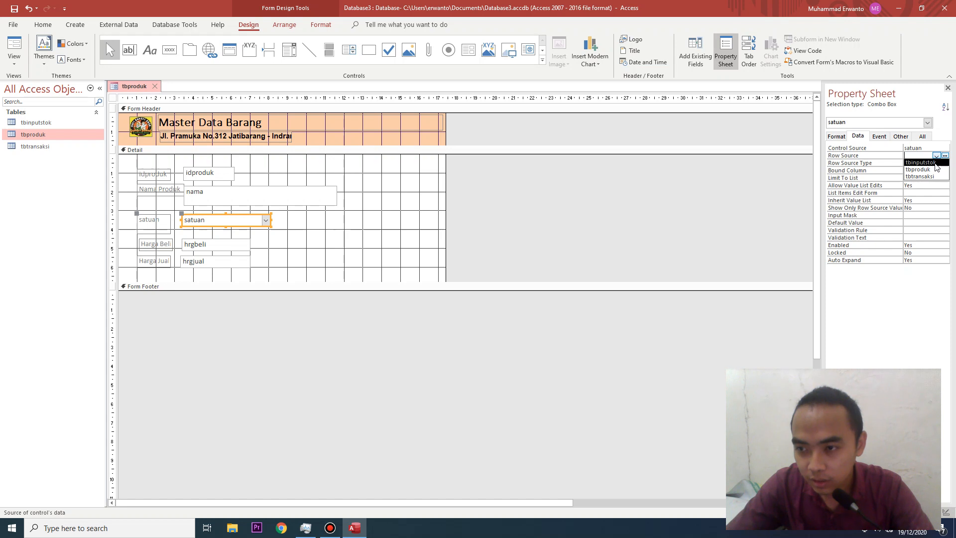
click(943, 150)
click(944, 148)
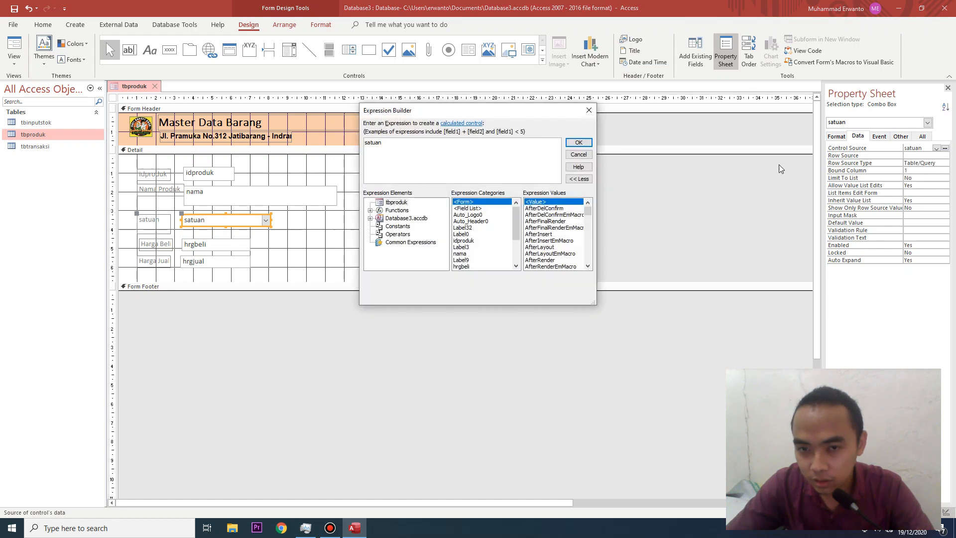
key(Return)
click(936, 163)
click(945, 163)
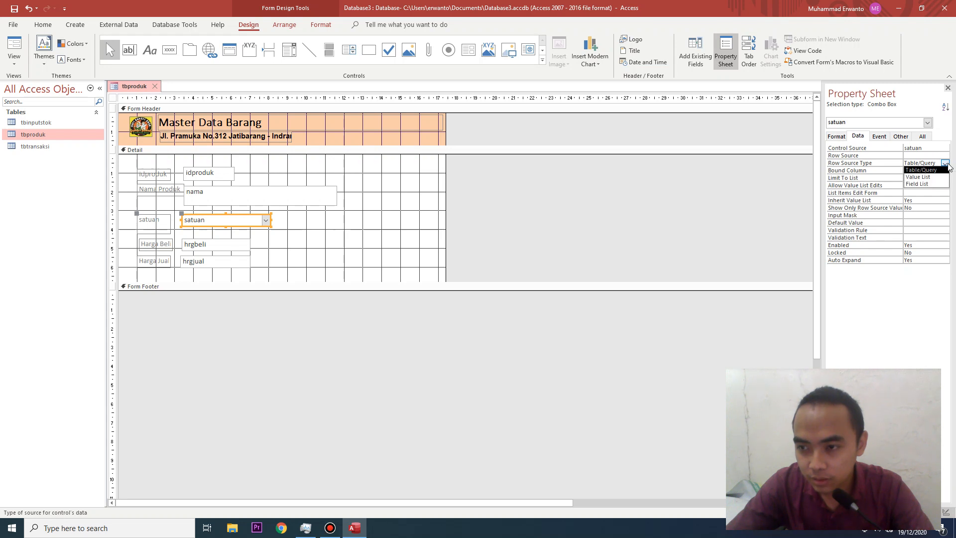
click(919, 177)
click(945, 163)
click(944, 163)
Enter 'Pak' as the first item in the combo box's value list
click(945, 155)
click(944, 155)
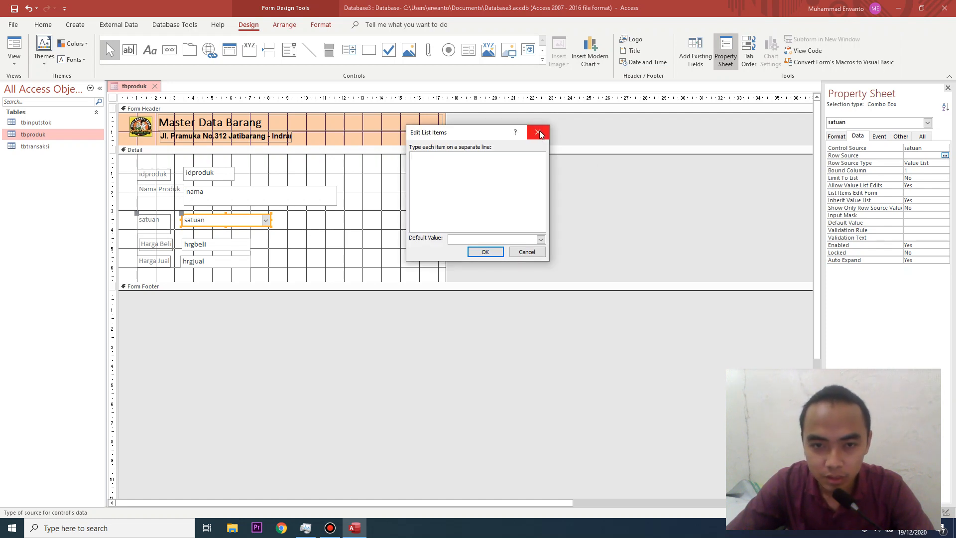
click(538, 132)
click(944, 156)
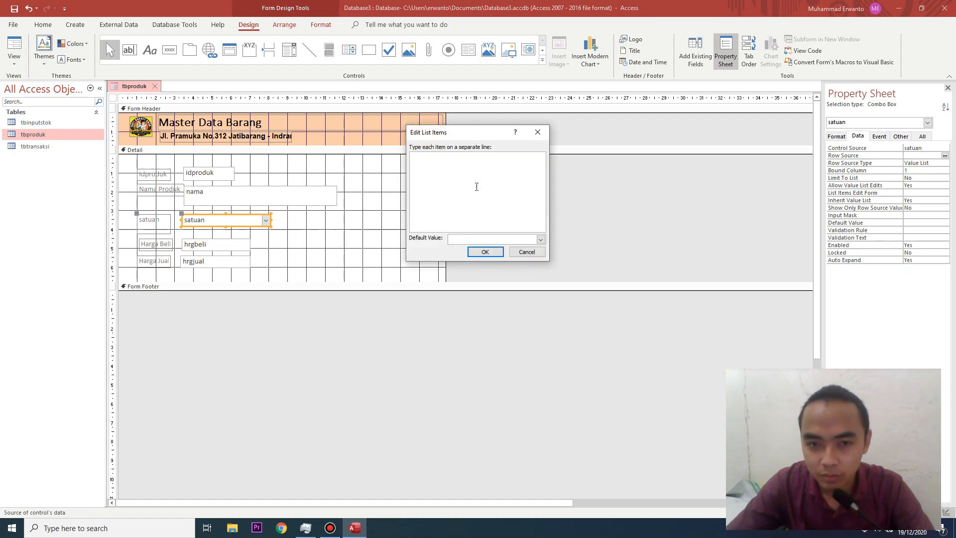
text(Pak)
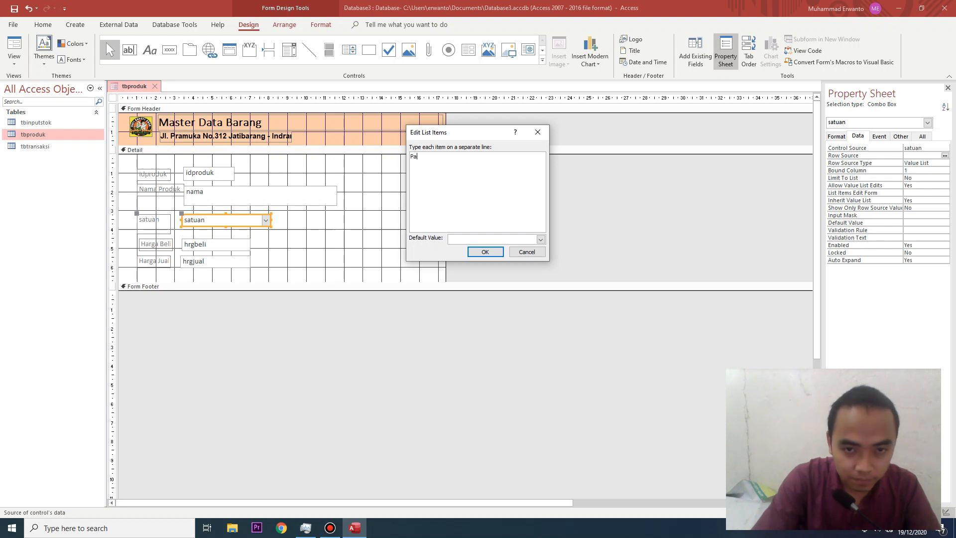
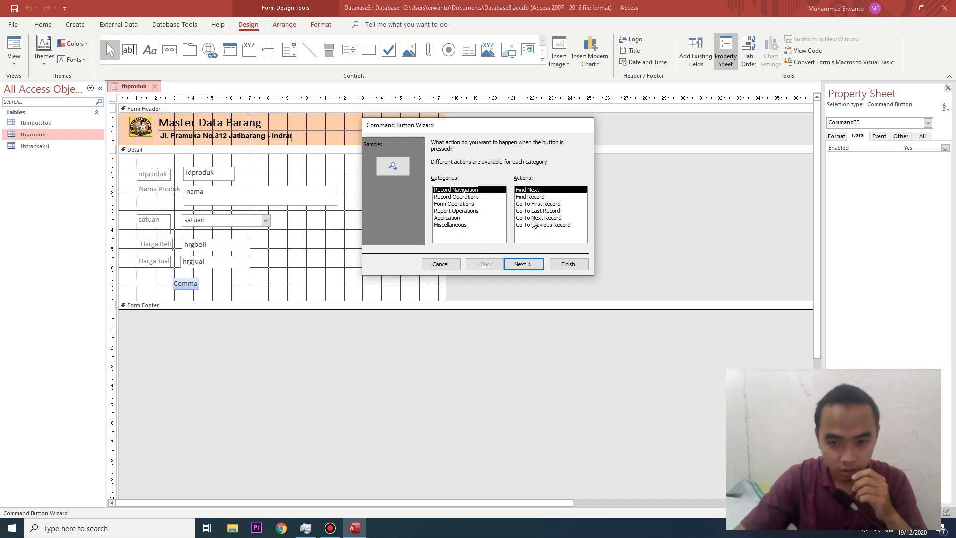
Select the next-record navigation action in the Command Button Wizard
click(530, 218)
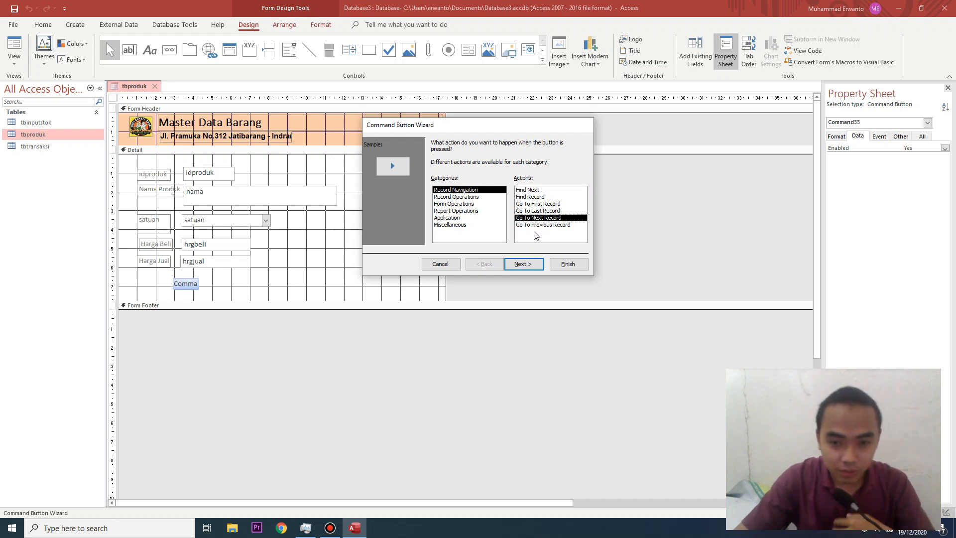
Create a Go To Previous Record arrow button and move it left
click(529, 225)
click(537, 263)
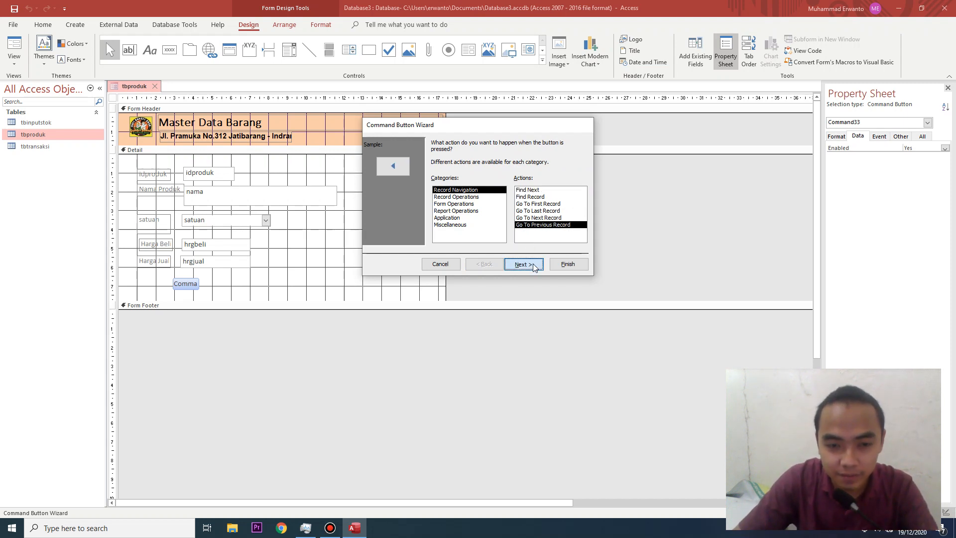
click(537, 264)
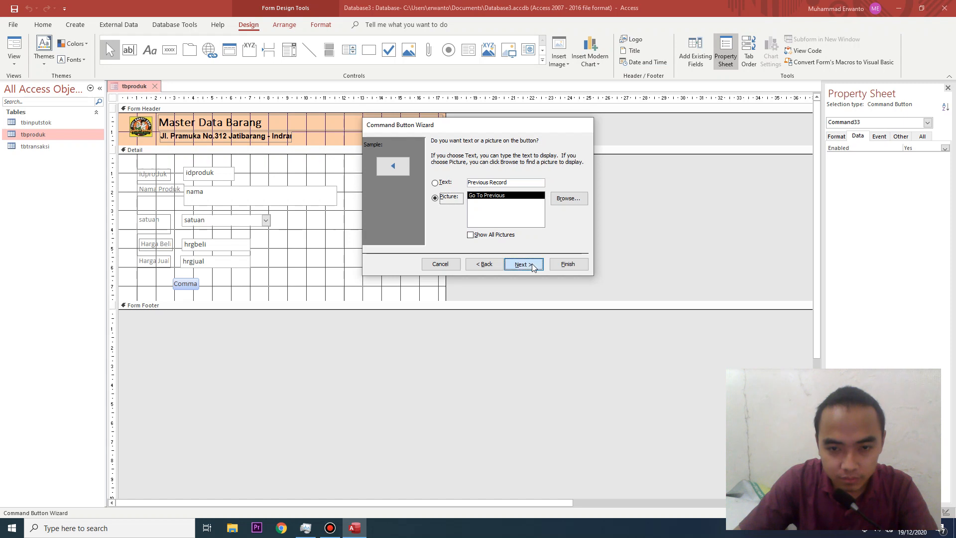
click(568, 264)
drag(188, 278, 153, 274)
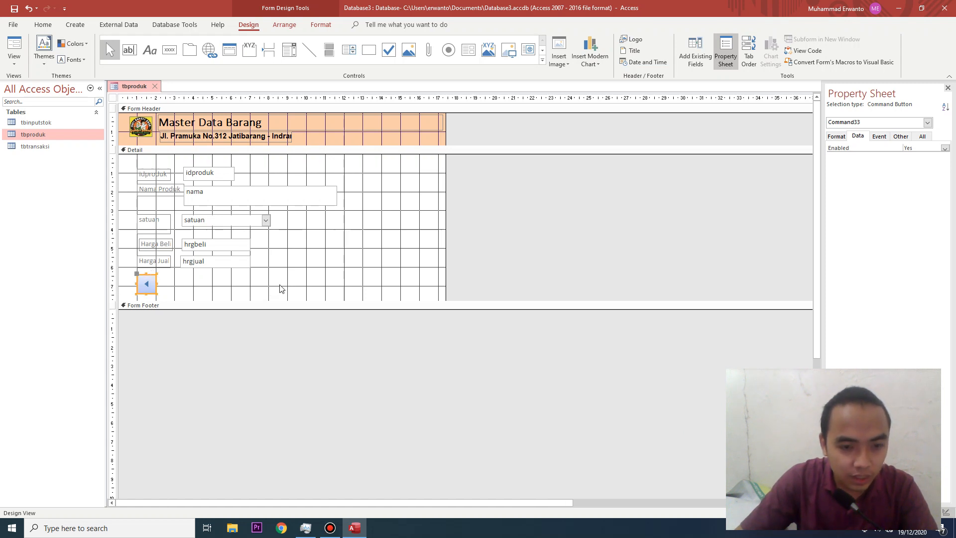
Add a Go To Next Record arrow button beside the previous-record button
click(170, 49)
click(164, 279)
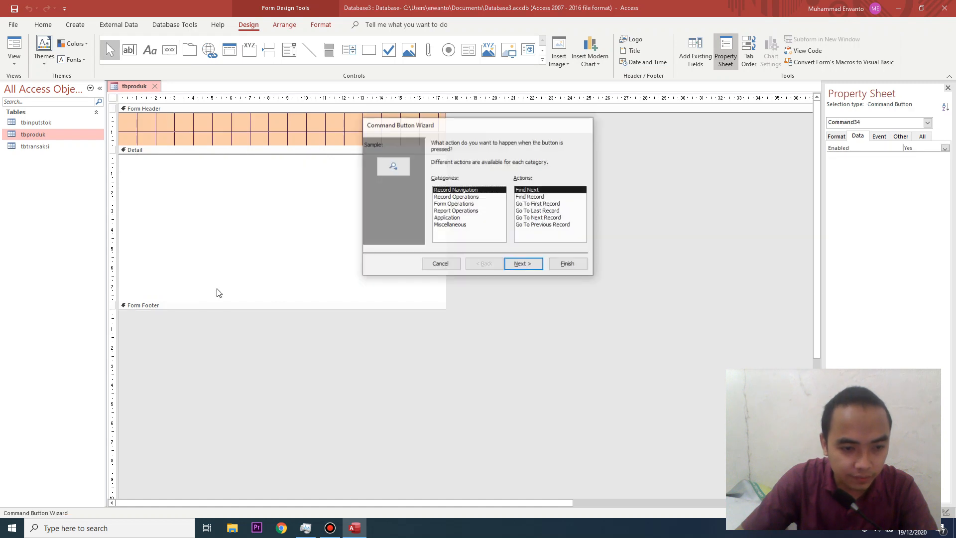
click(540, 218)
click(523, 264)
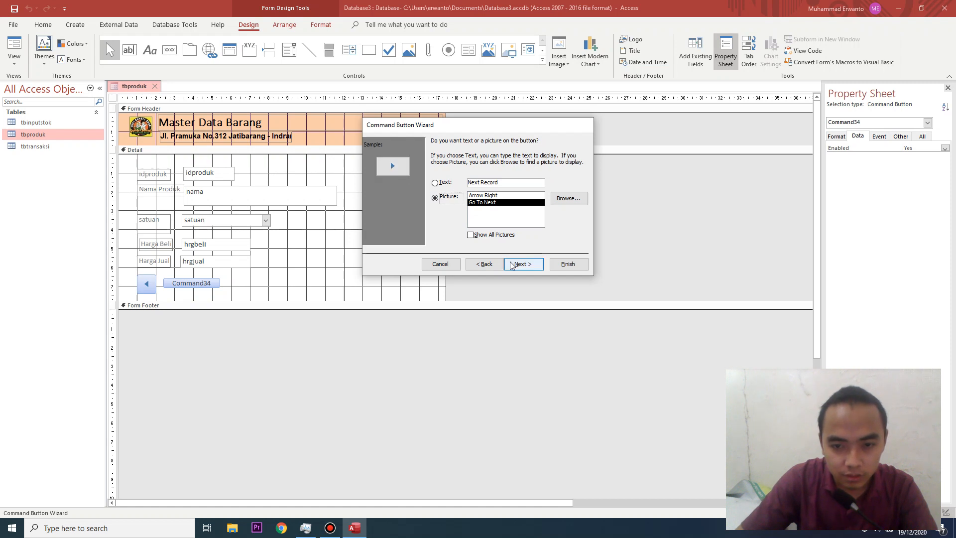
click(523, 264)
click(554, 266)
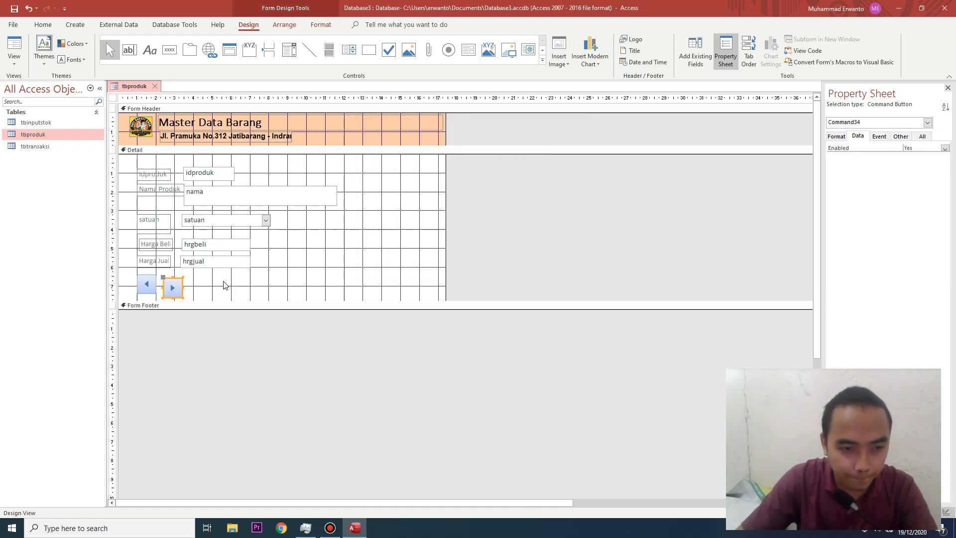
drag(180, 279, 176, 276)
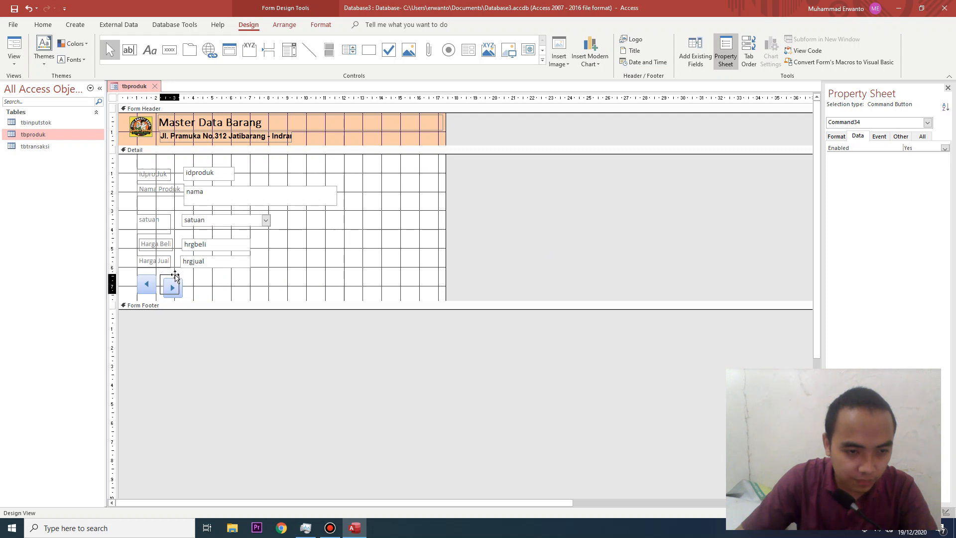
click(223, 283)
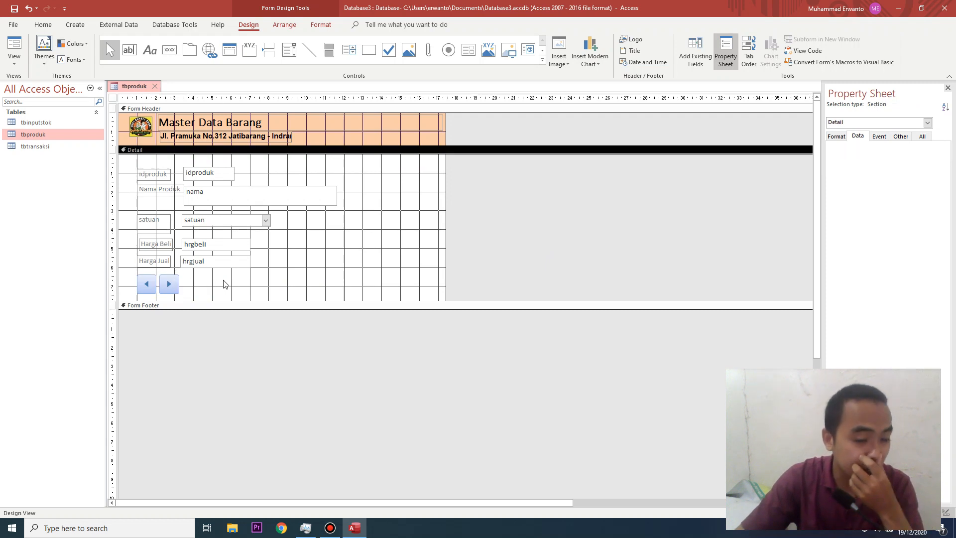
click(170, 50)
Create an Add New Record button with the Go To New picture in the button row
drag(204, 284, 261, 291)
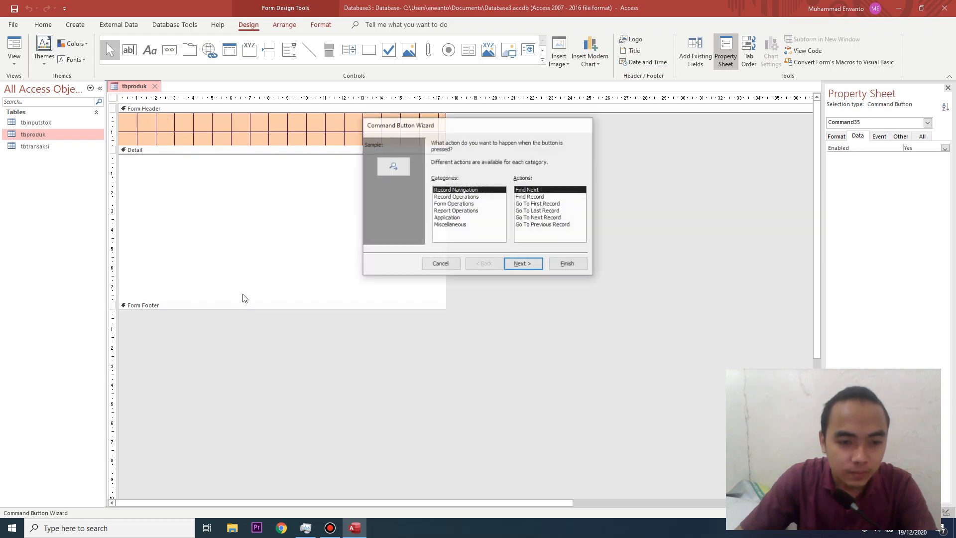
click(458, 198)
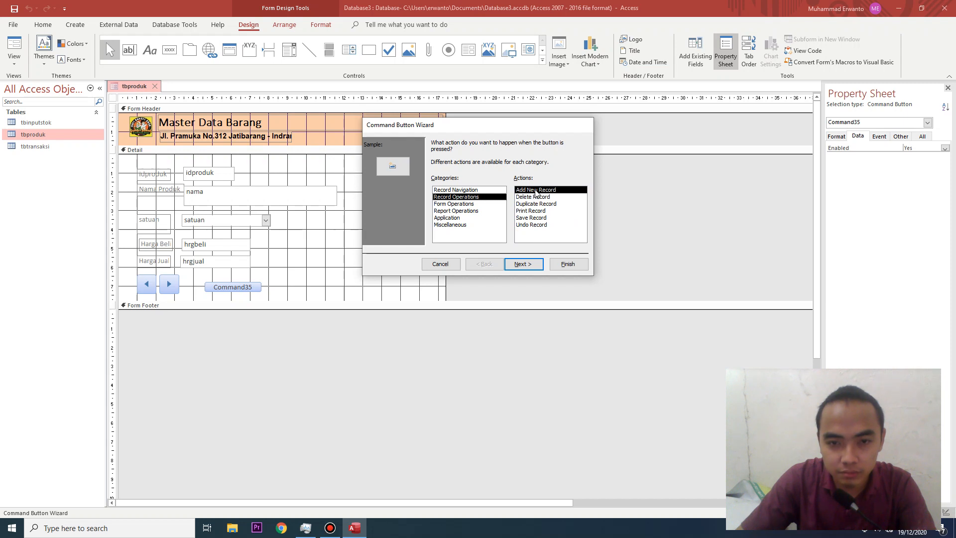
click(537, 268)
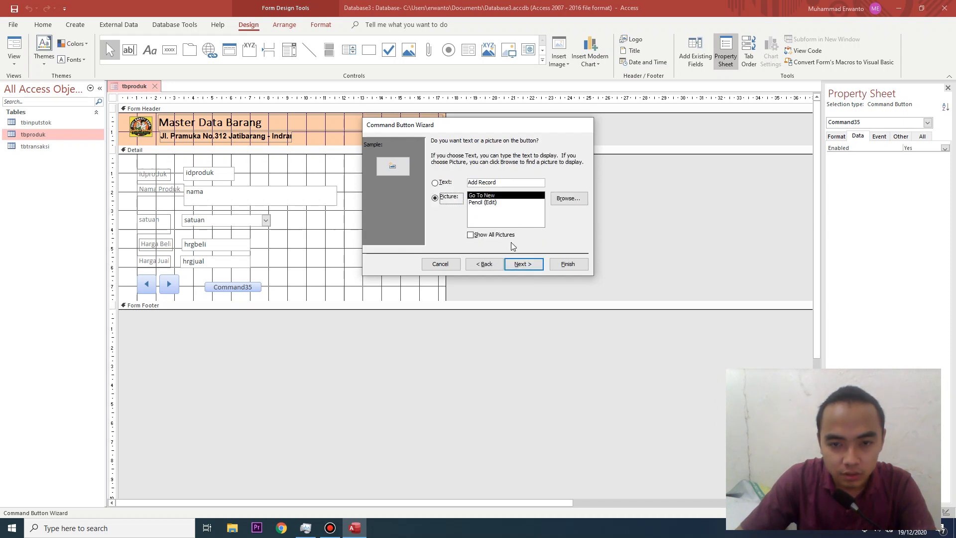
click(521, 265)
click(566, 264)
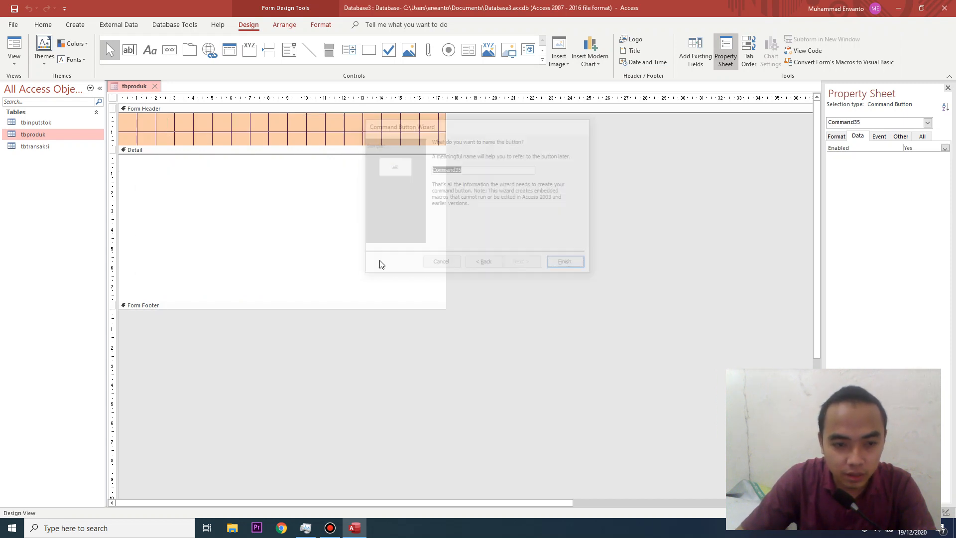
mouse_move(221, 283)
mouse_down()
mouse_move(194, 270)
mouse_move(230, 274)
mouse_up()
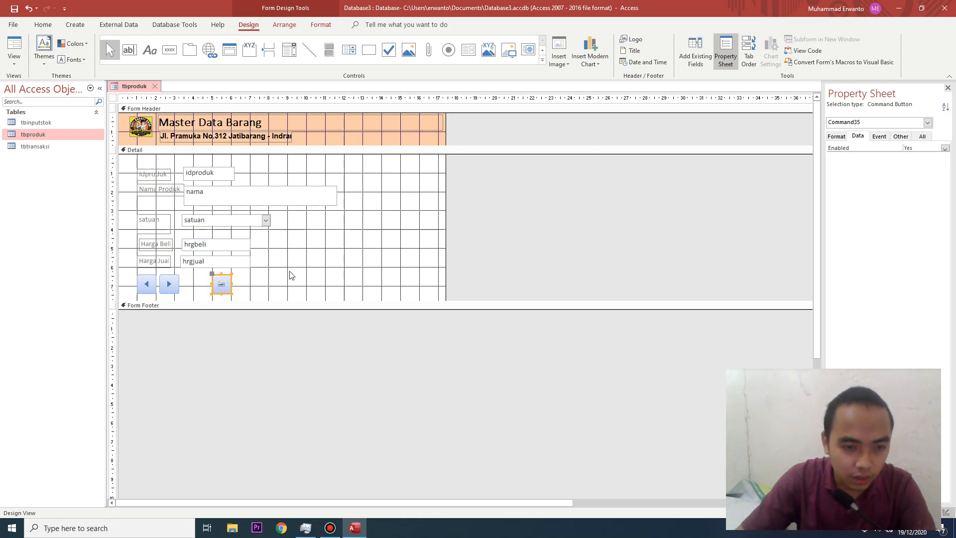
Place another new button and show the wizard's Record Operations actions
click(170, 50)
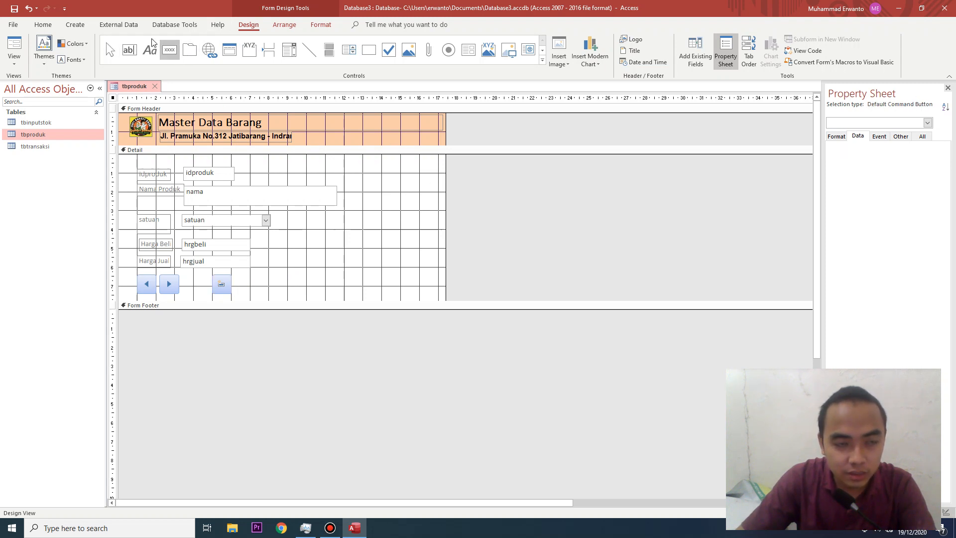
click(244, 279)
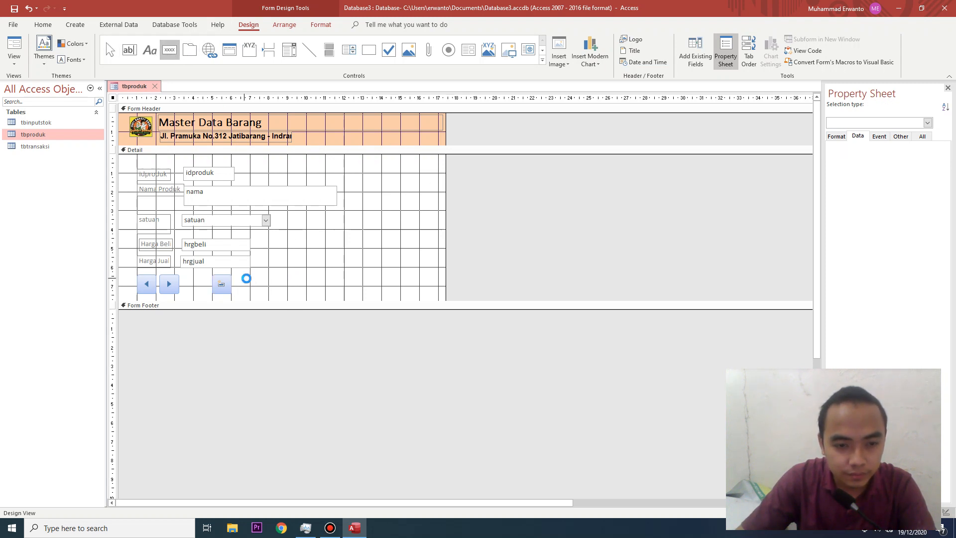
click(465, 197)
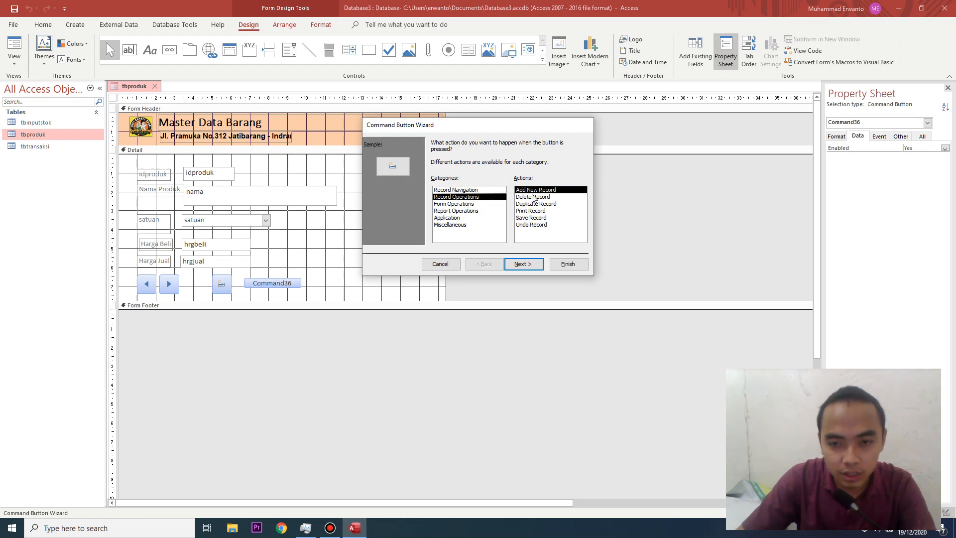
Create a Save Record picture button next to the add-record button
click(530, 218)
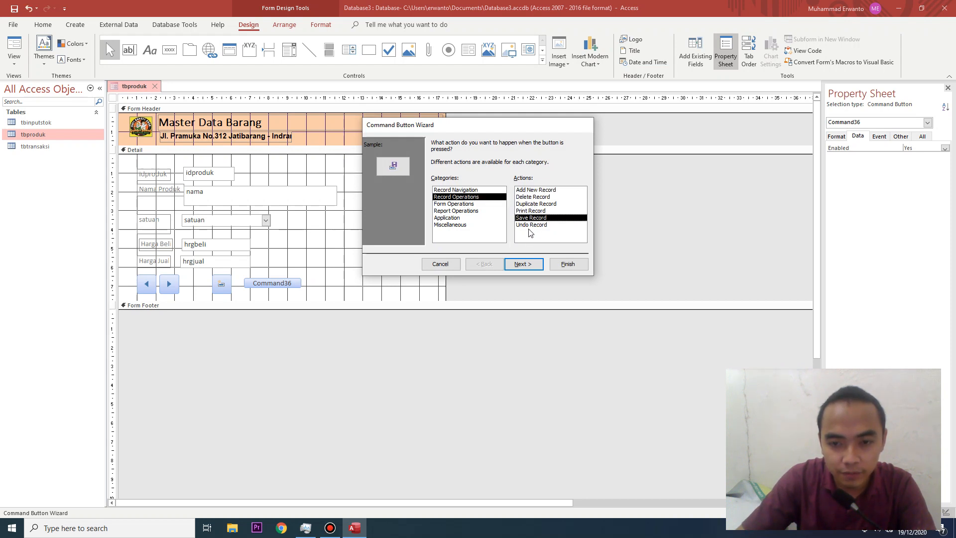
click(524, 263)
click(445, 182)
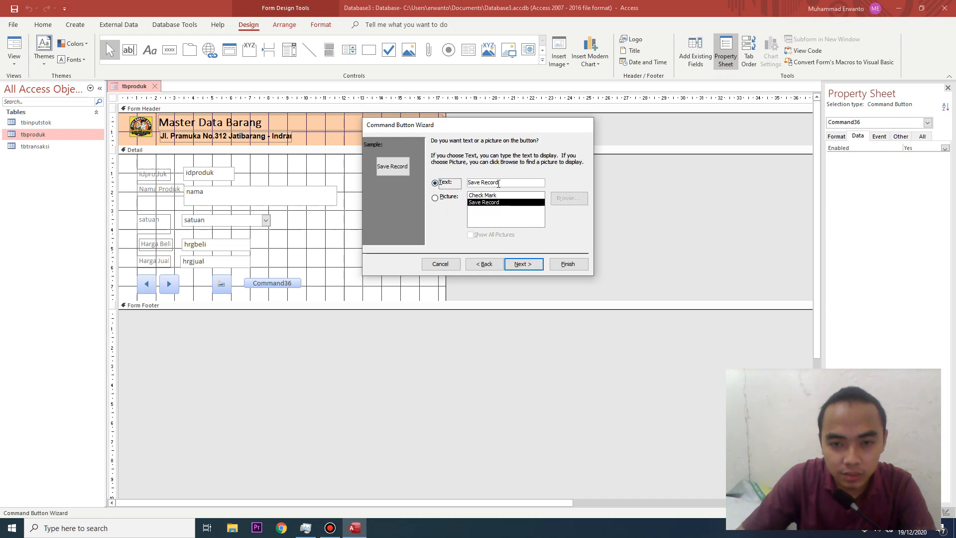
click(451, 198)
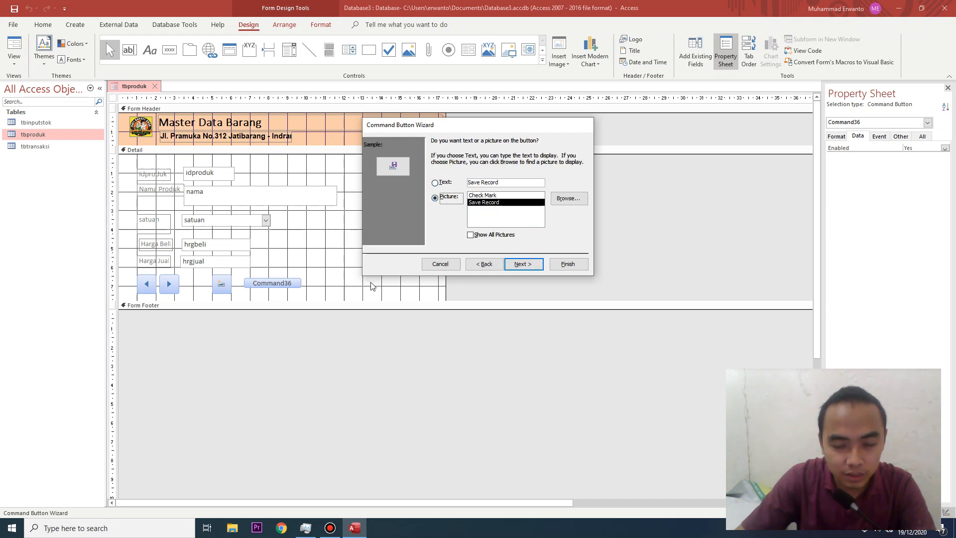
click(524, 264)
click(566, 264)
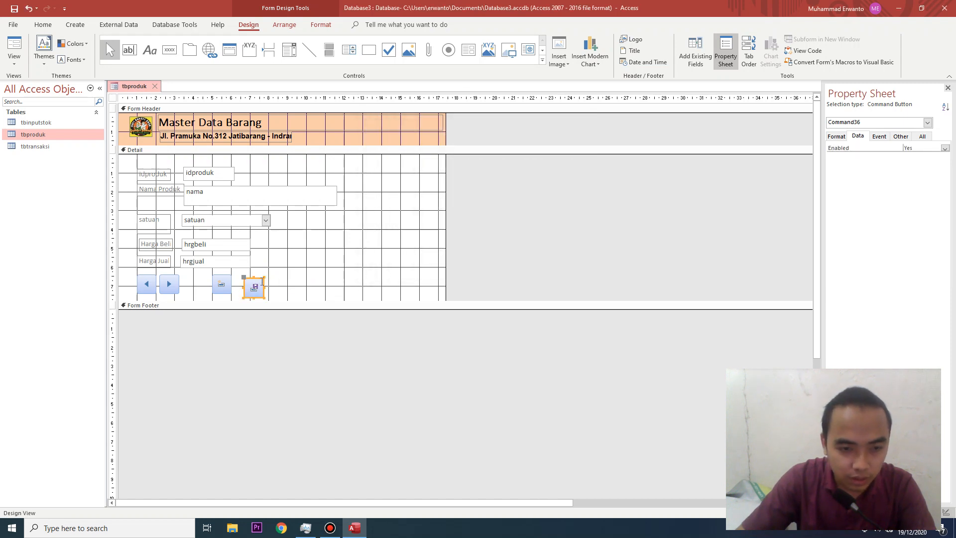
drag(261, 279, 248, 276)
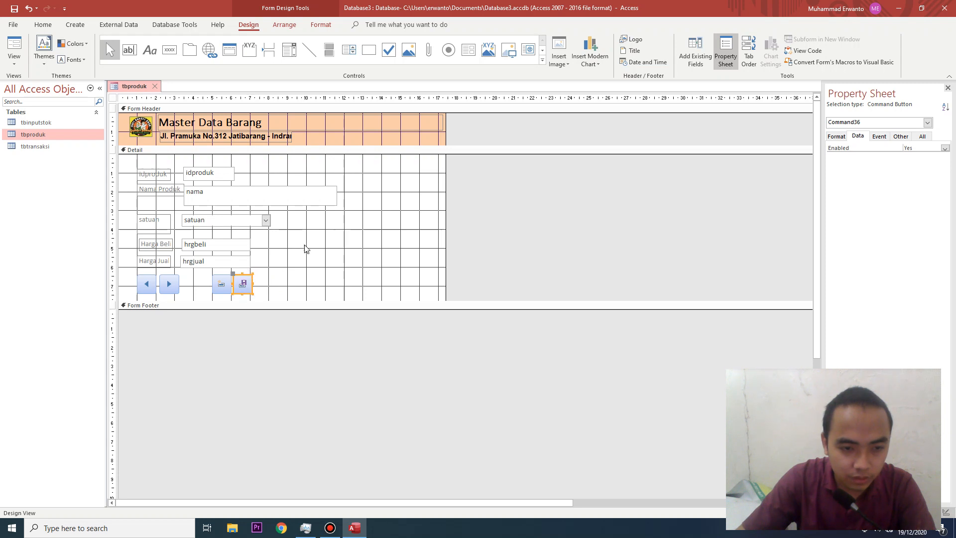
Draw another button to the right of the save button
click(169, 50)
drag(265, 277, 319, 293)
click(451, 211)
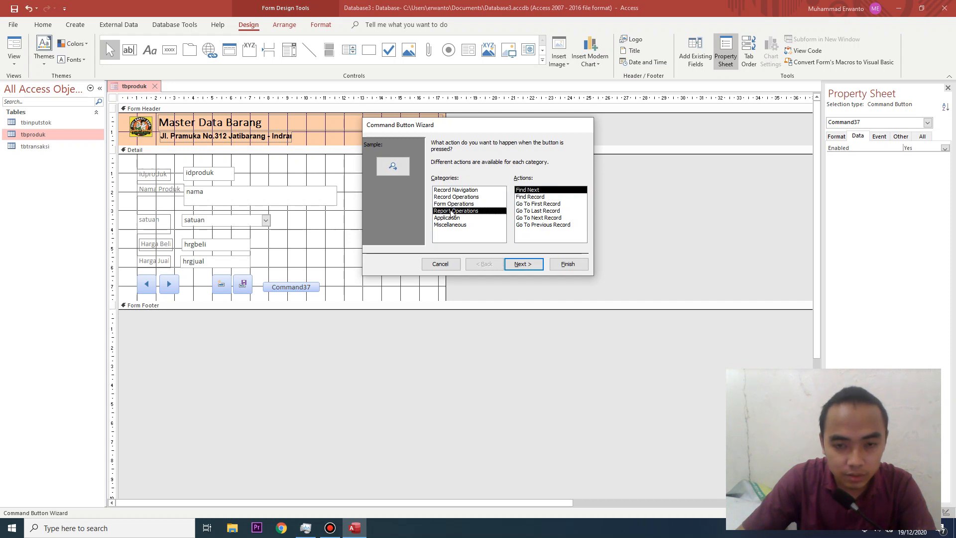
Create a Delete Record picture button beside the save button
click(456, 196)
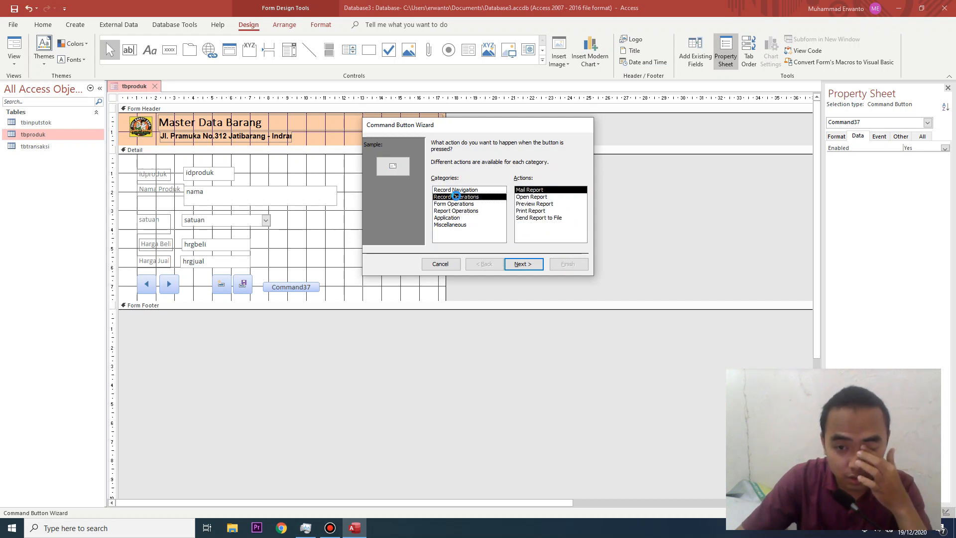
click(532, 198)
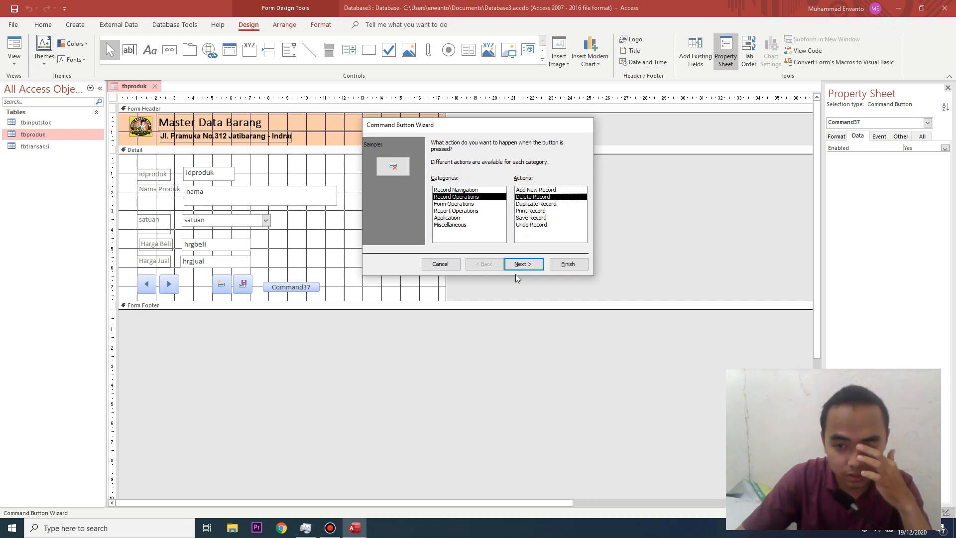
click(523, 264)
click(522, 265)
click(567, 264)
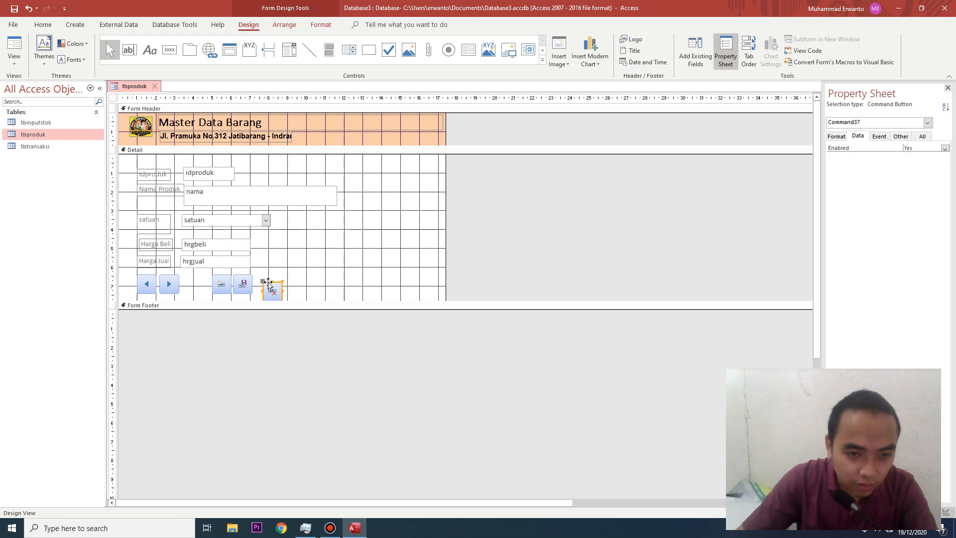
drag(275, 283, 266, 272)
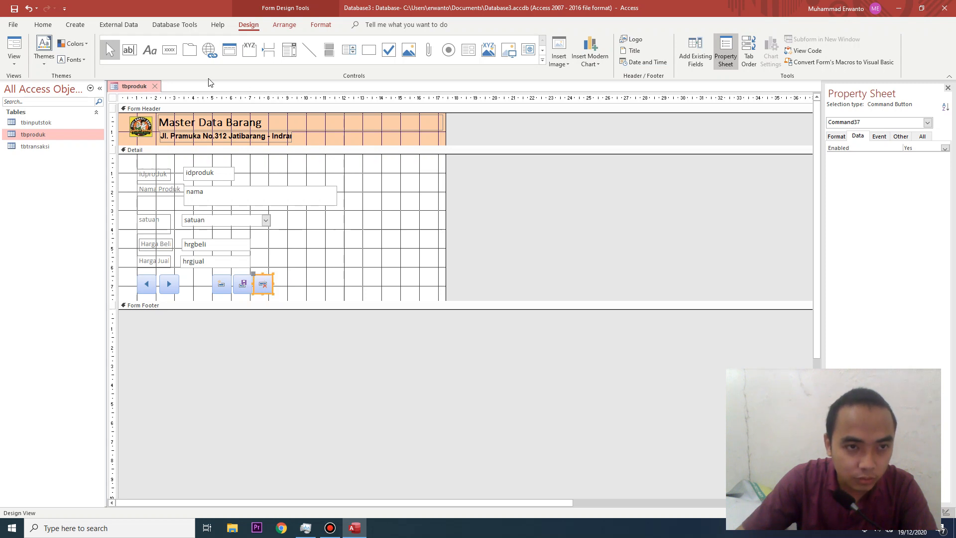
Draw one more button in the Detail section and browse the wizard's actions
click(170, 50)
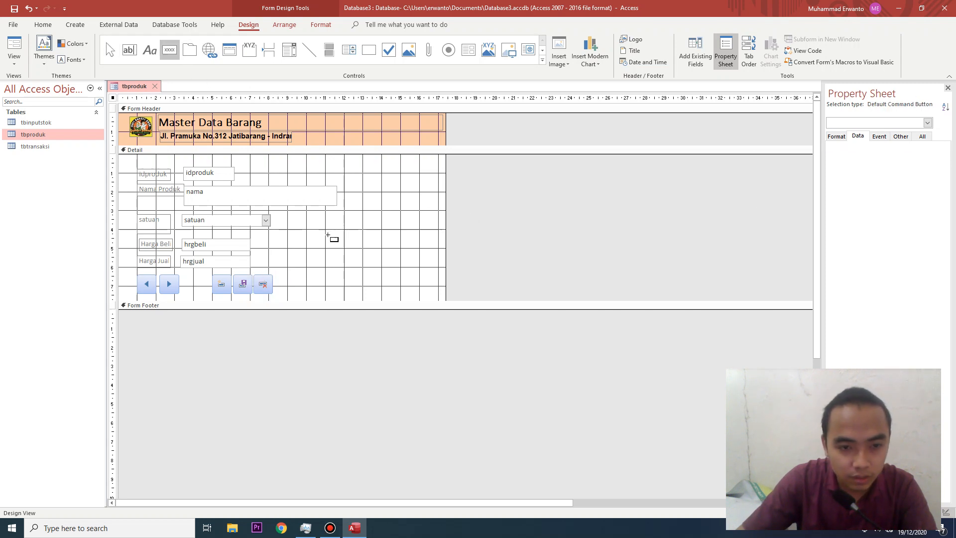
drag(293, 281, 350, 291)
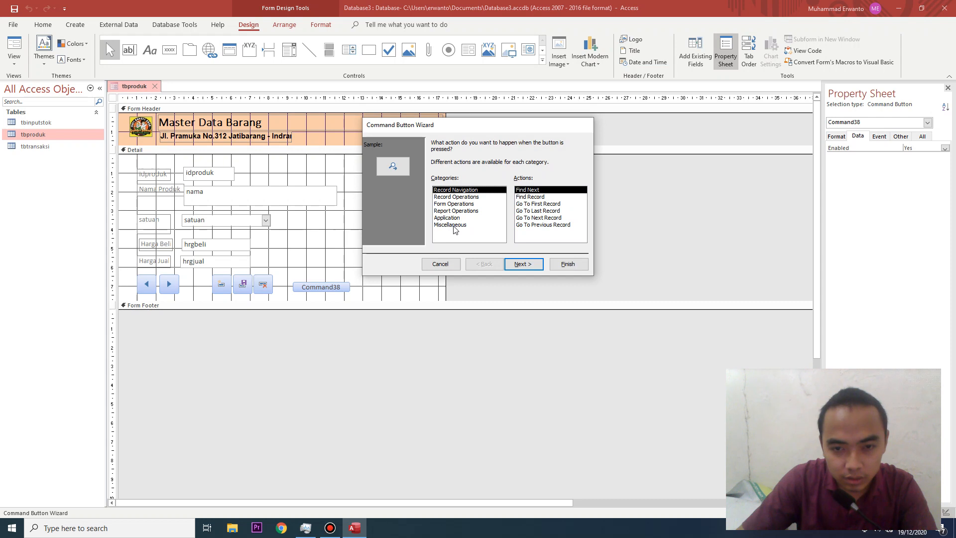
click(499, 217)
Create a Close Form button with the Exit Doorway picture at the Detail area's top-right
click(467, 211)
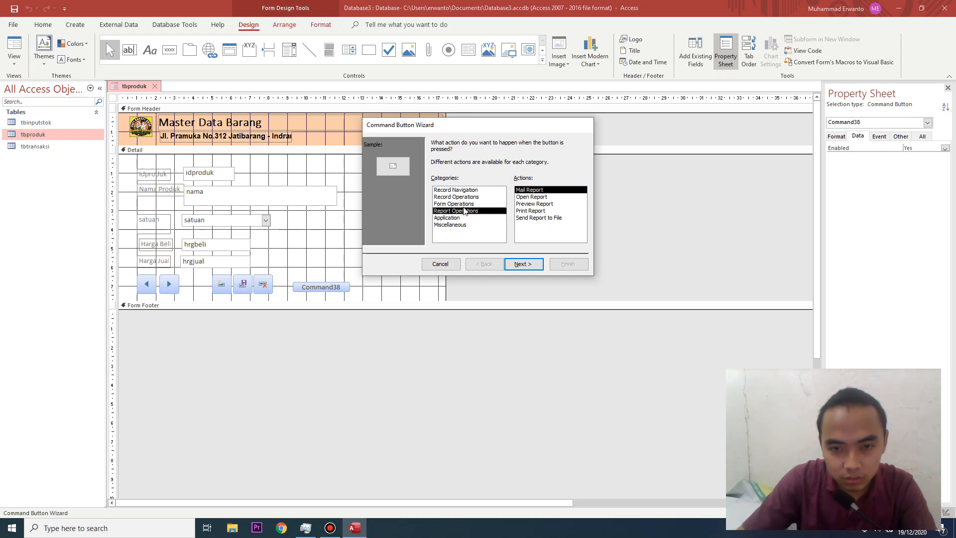
click(463, 205)
click(531, 198)
click(522, 264)
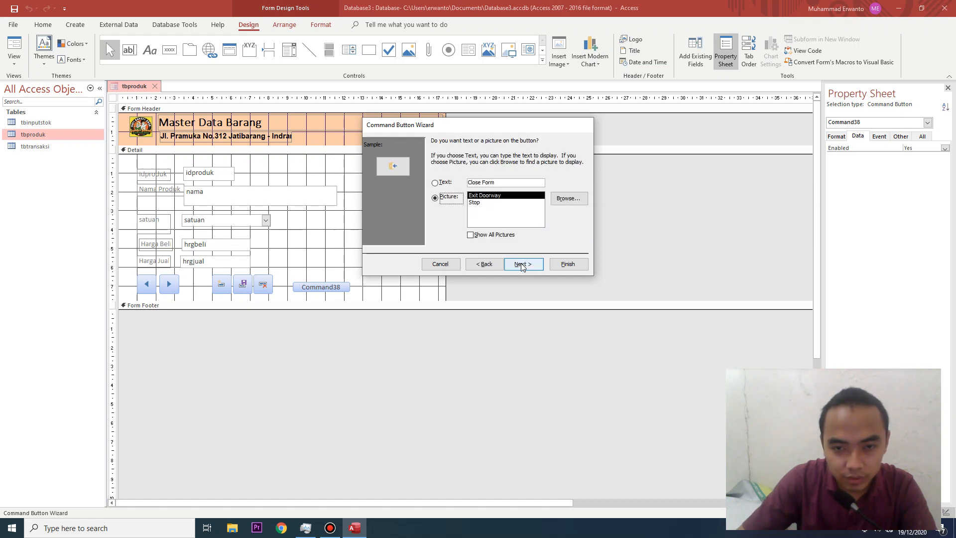
click(523, 264)
click(562, 264)
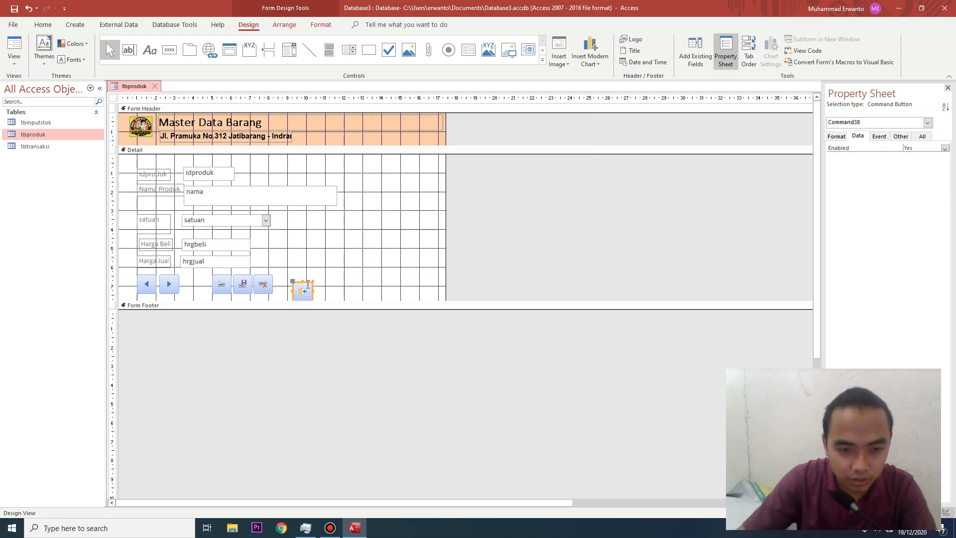
drag(298, 286, 426, 156)
click(14, 52)
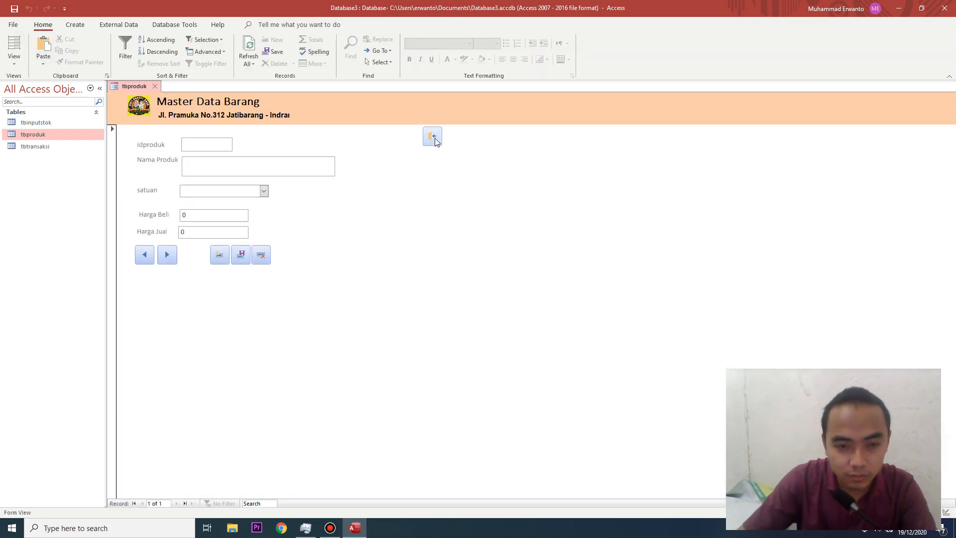
Move the close button down to the end of the bottom button row
click(14, 58)
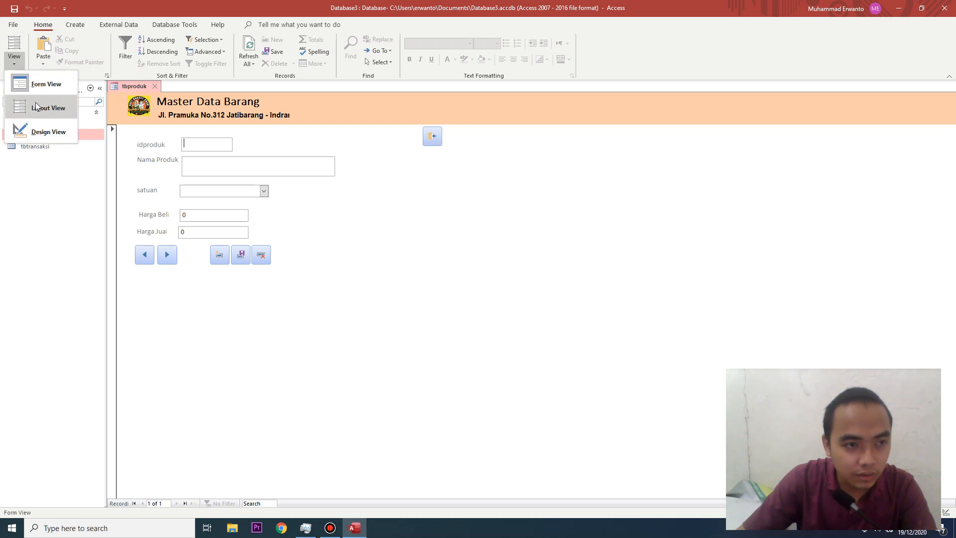
click(37, 132)
drag(432, 156, 324, 276)
Start a blank new record in Form View, ready for the product id
click(14, 50)
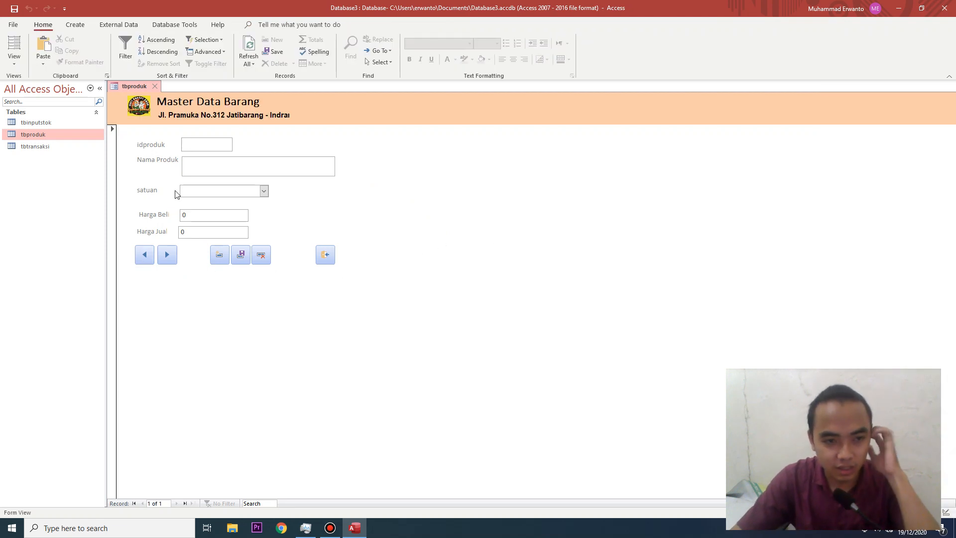
click(219, 256)
click(204, 146)
Enter P0001 PENSIL with unit Pcs, prices 800 and 1000, and save it
text(PENSIL)
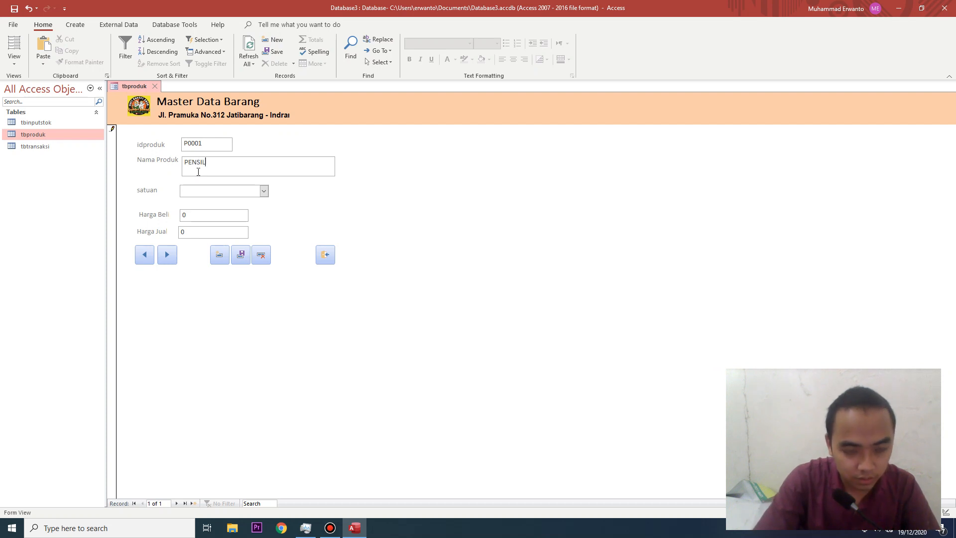
click(264, 191)
click(224, 212)
key(Tab)
text(8)
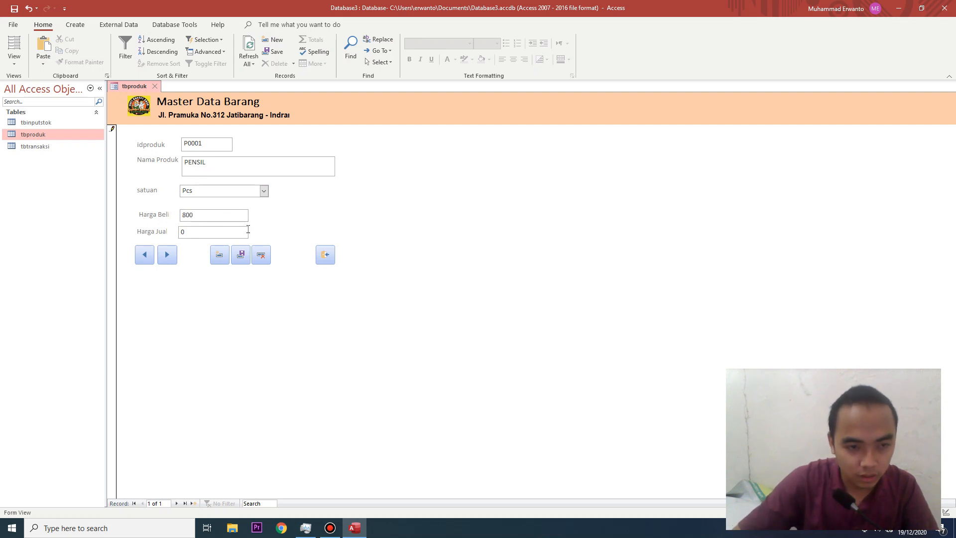
text(1000)
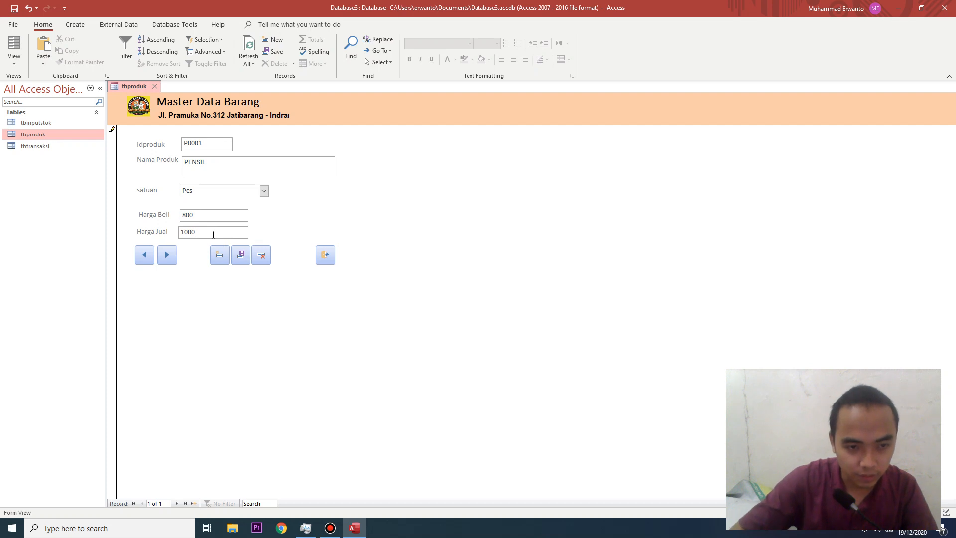
click(240, 256)
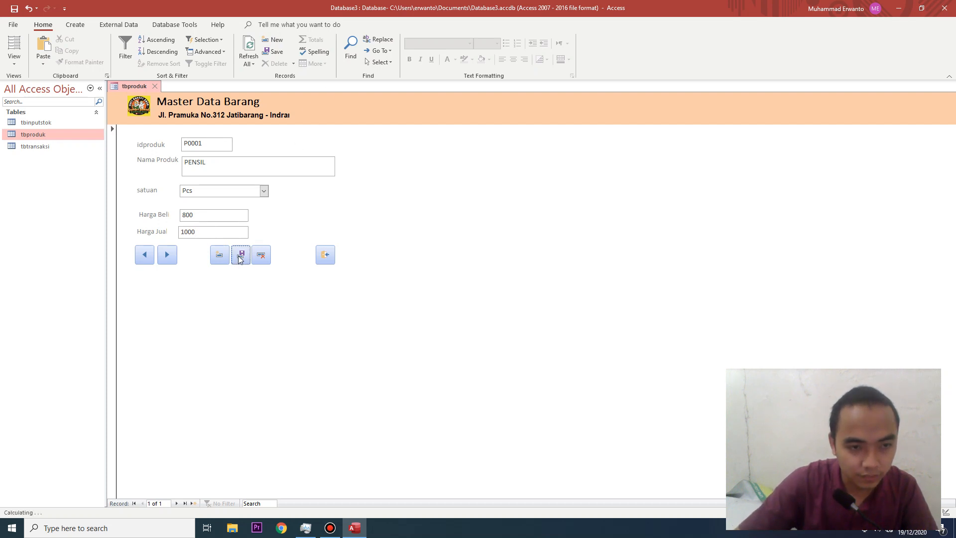
double_click(38, 135)
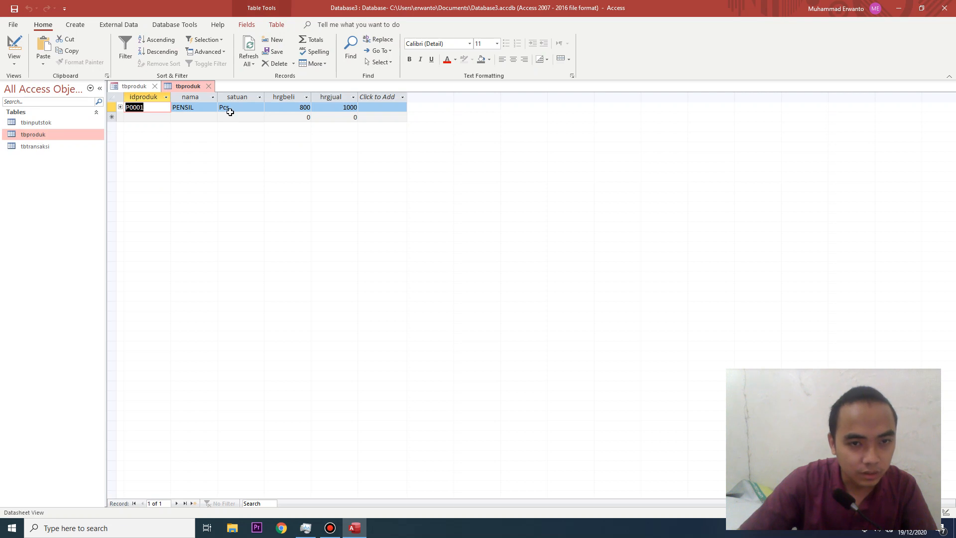
click(209, 87)
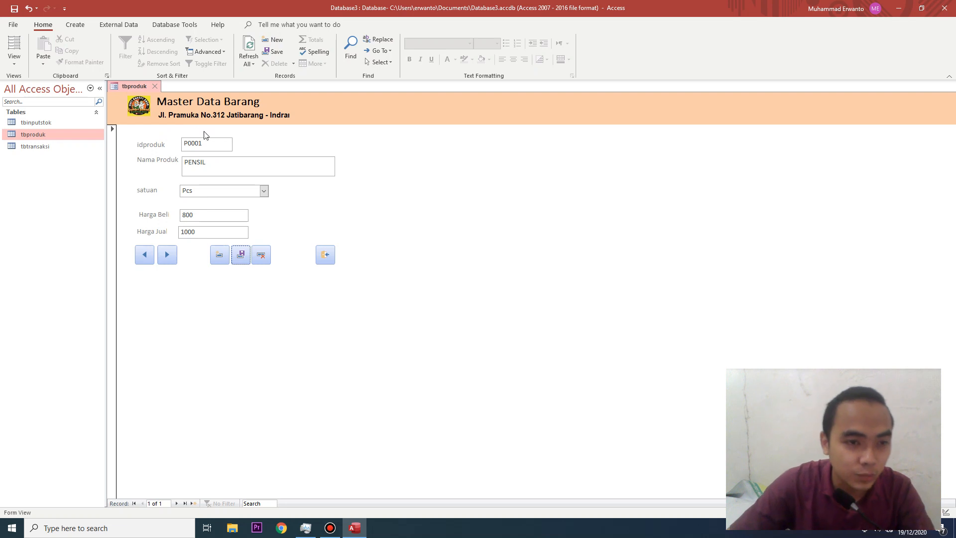
click(14, 57)
Open the On Click macro of the form's save button in Design View
click(40, 130)
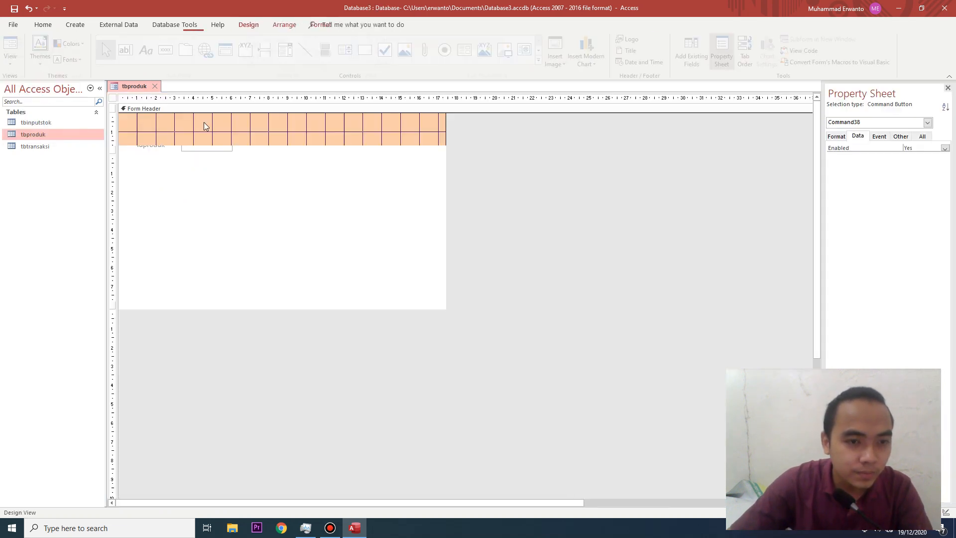
click(243, 286)
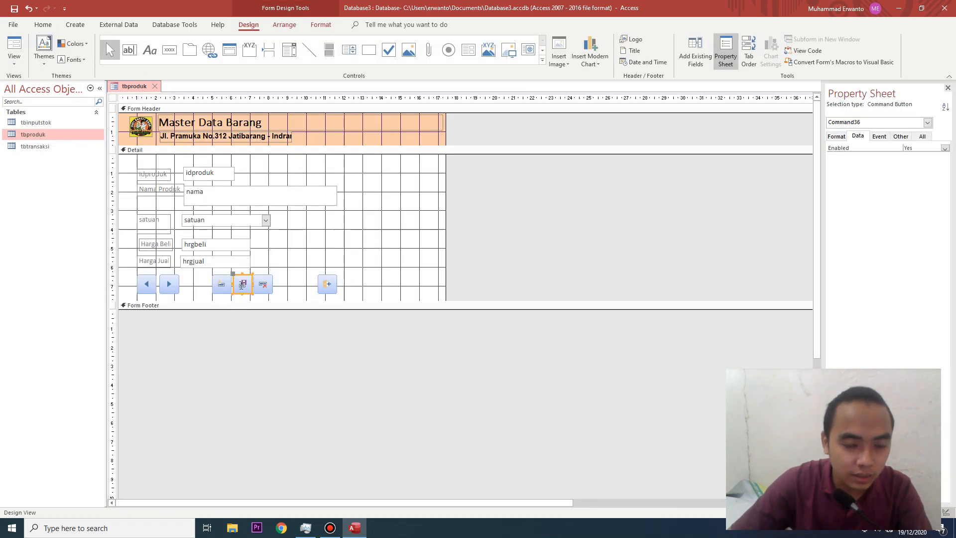
right_click(242, 282)
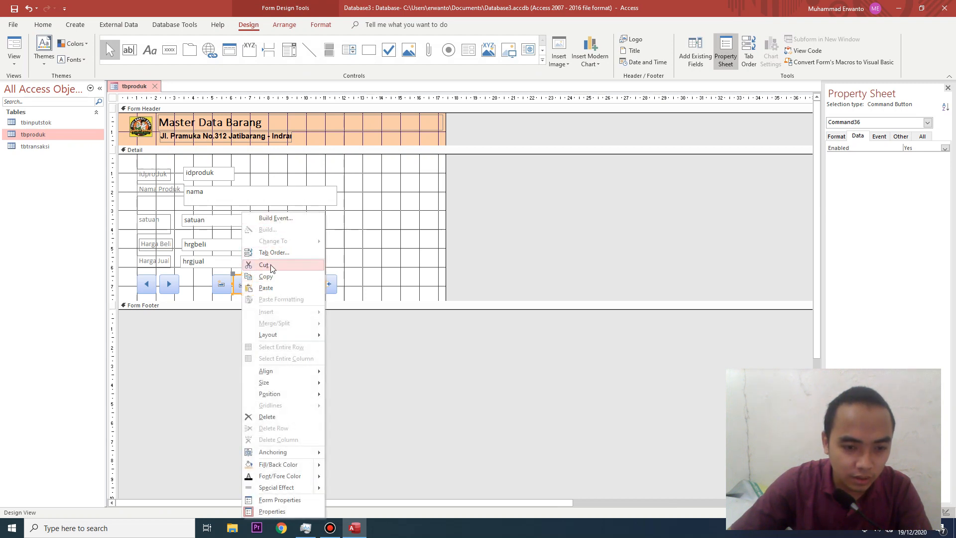
click(277, 219)
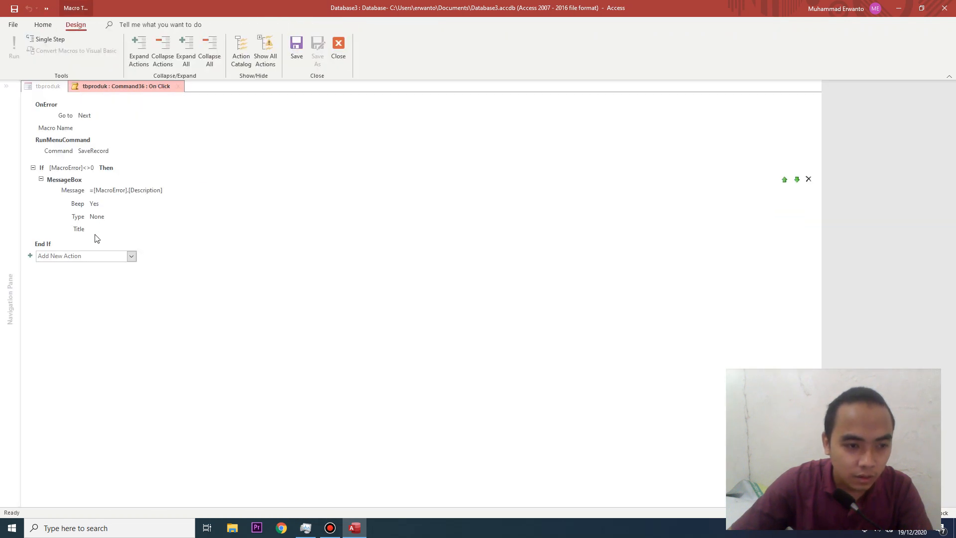
Add a GoToRecord action to the save button's macro
click(86, 255)
text(Go)
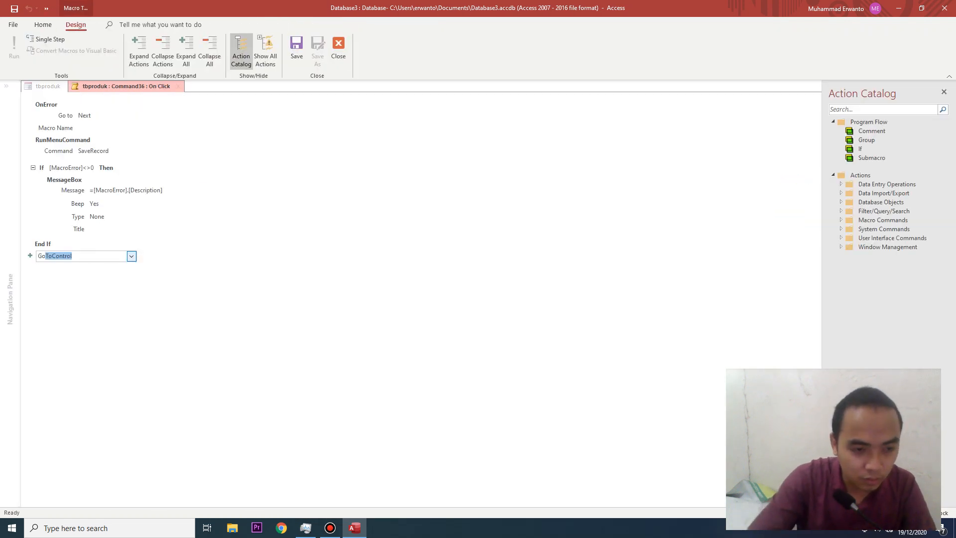
text(ToRe)
key(Return)
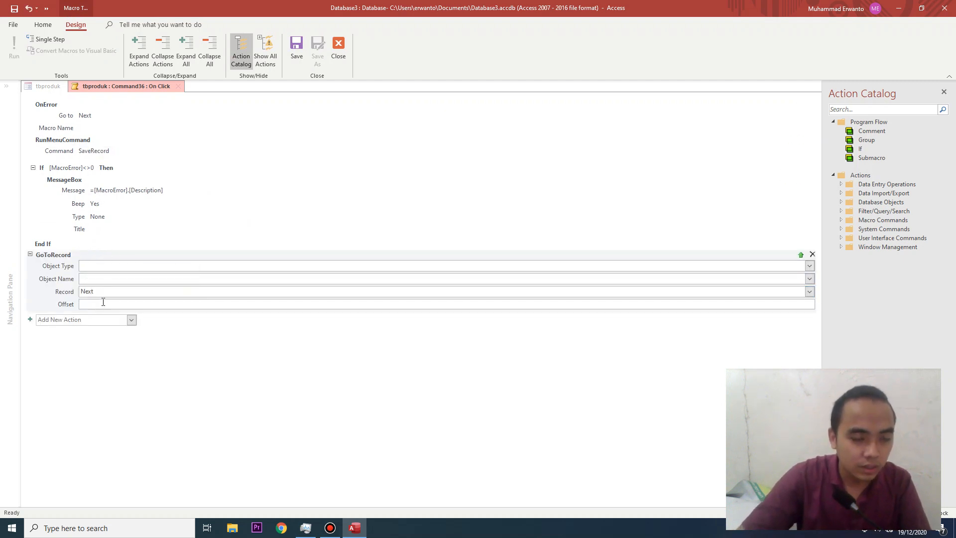
click(149, 265)
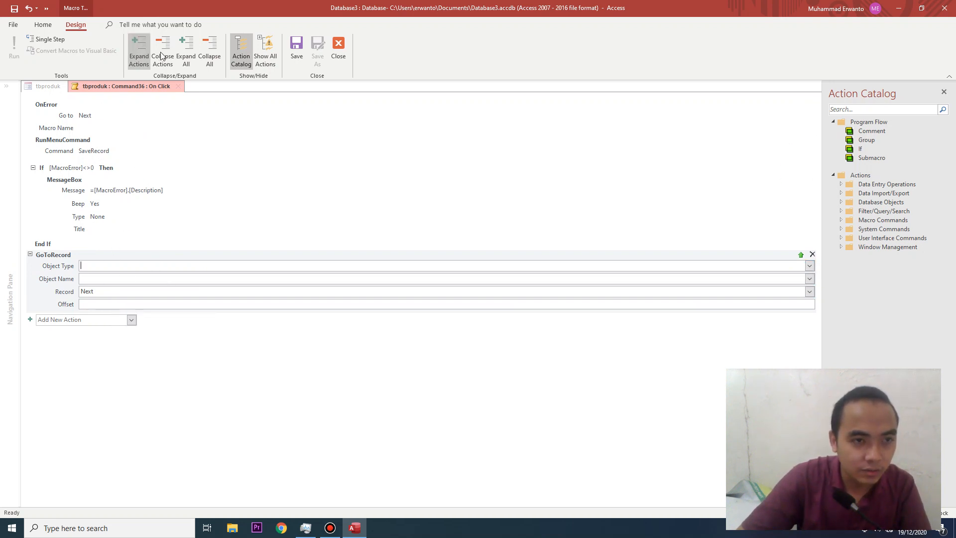
Add a MessageBox 'Data Berhasil Disimpan' titled Informasi, then close and keep the macro
click(95, 319)
text(Mes)
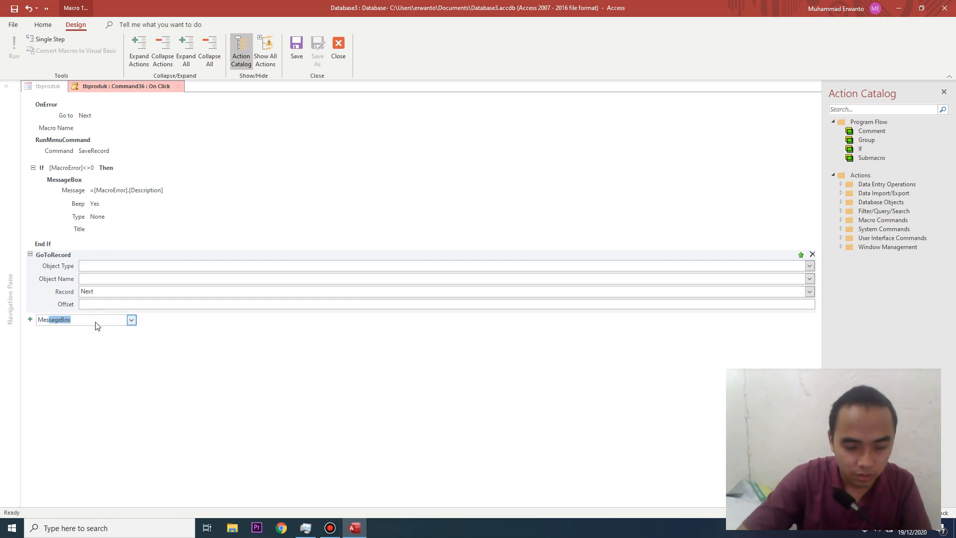
key(Return)
text(="Data Berhasil Disimpan)
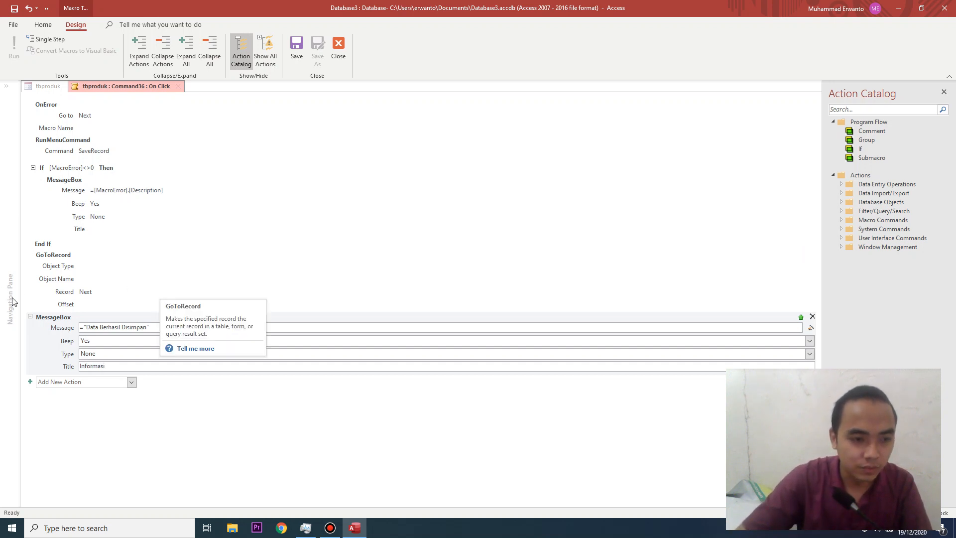
click(35, 396)
click(336, 53)
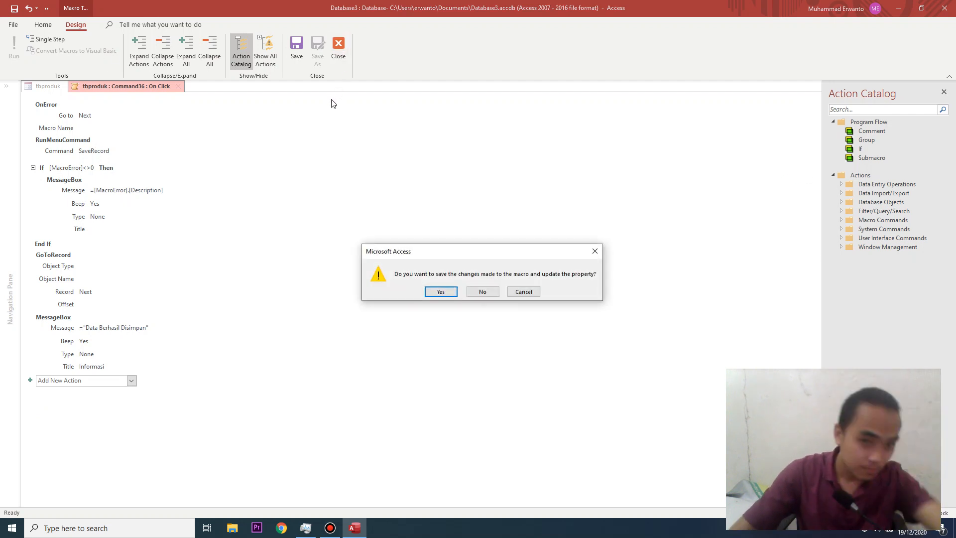
click(443, 292)
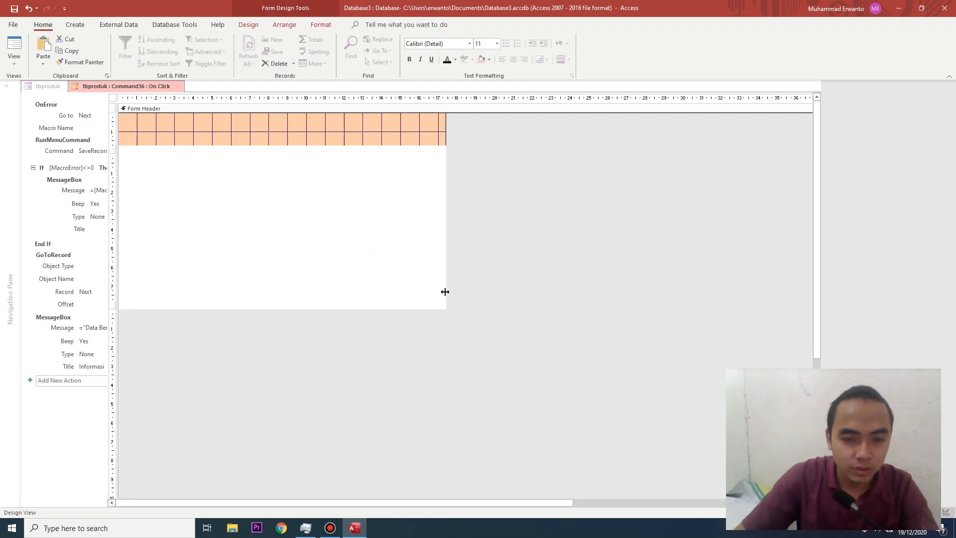
Start a new record with idproduk P0002 and Nama Produk BUKU
click(15, 50)
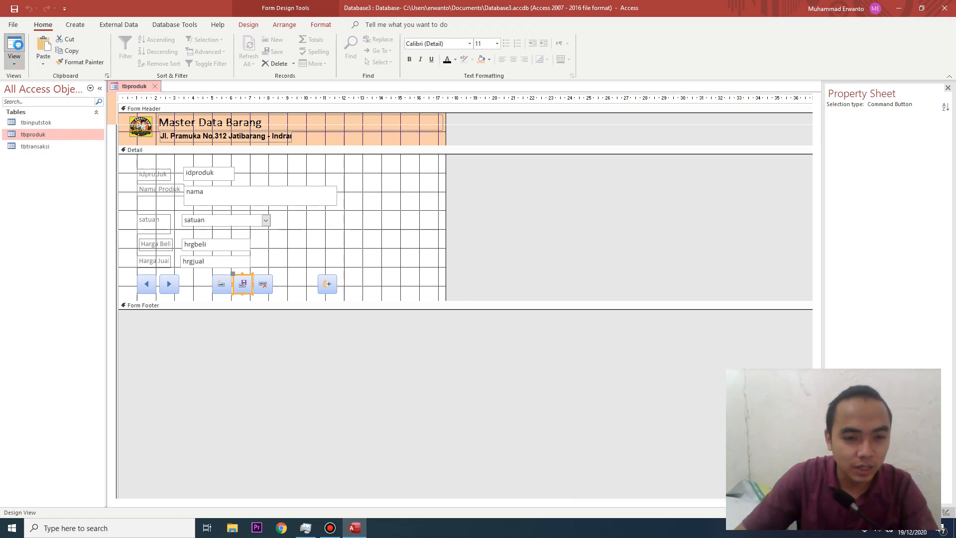
click(219, 255)
click(207, 145)
text(p000)
text(P)
text(2)
key(Tab)
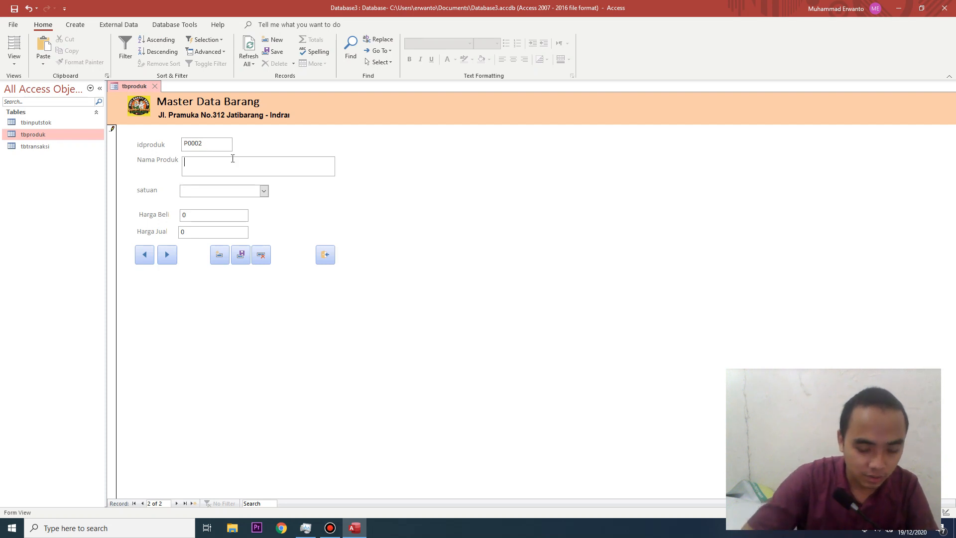
text(BUKU)
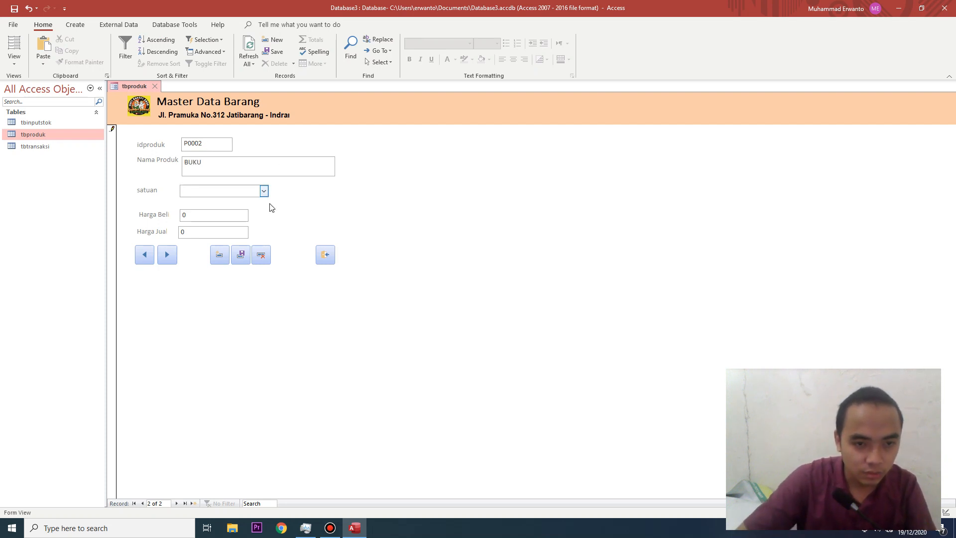
Set satuan to Dus, Harga Beli 50000 and Harga Jual 55000
click(263, 190)
click(202, 222)
click(199, 214)
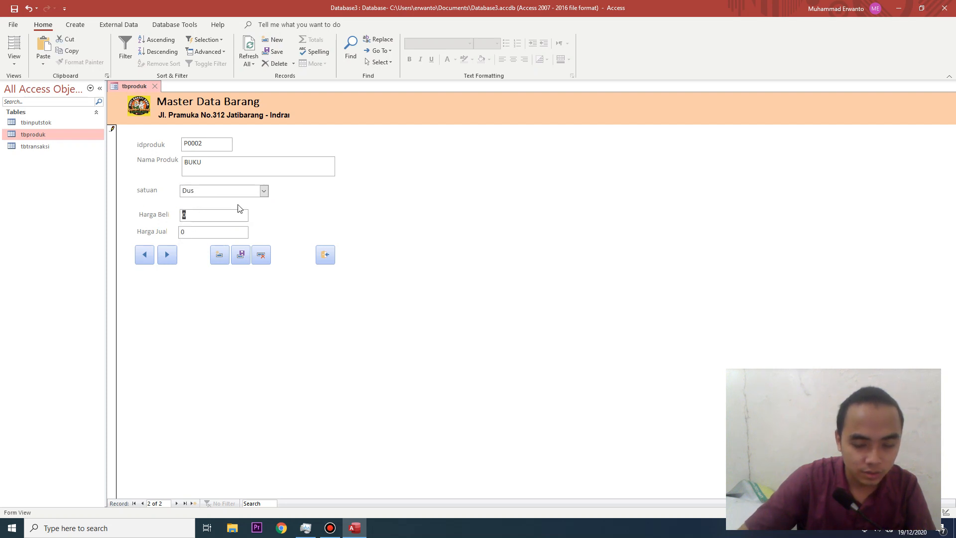
text(50000)
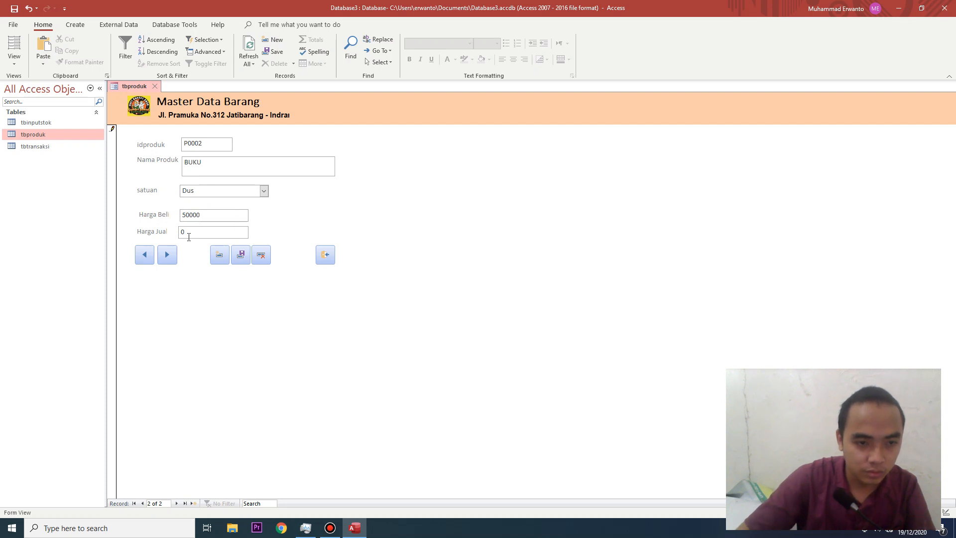
click(169, 236)
text(55000)
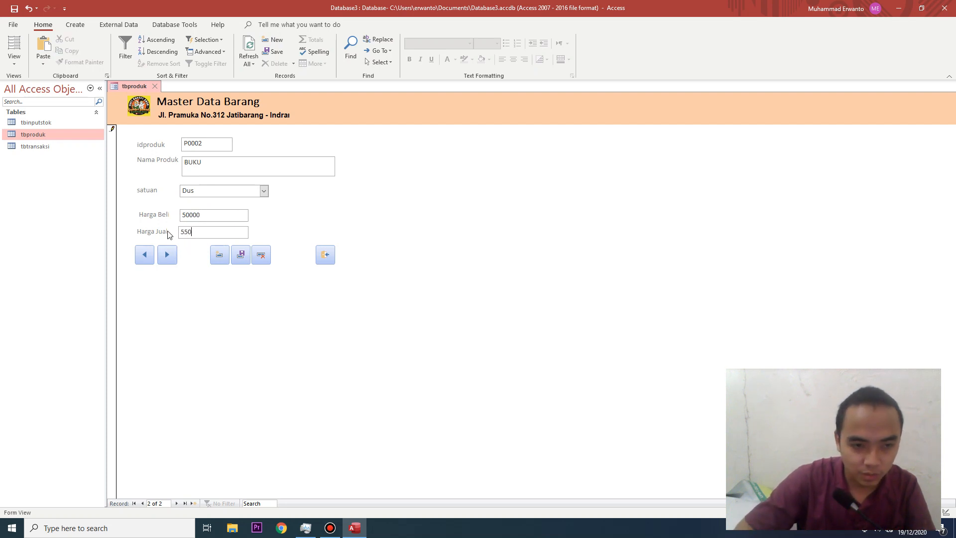
Save the BUKU record and dismiss the 'Data Berhasil Disimpan' message
click(240, 254)
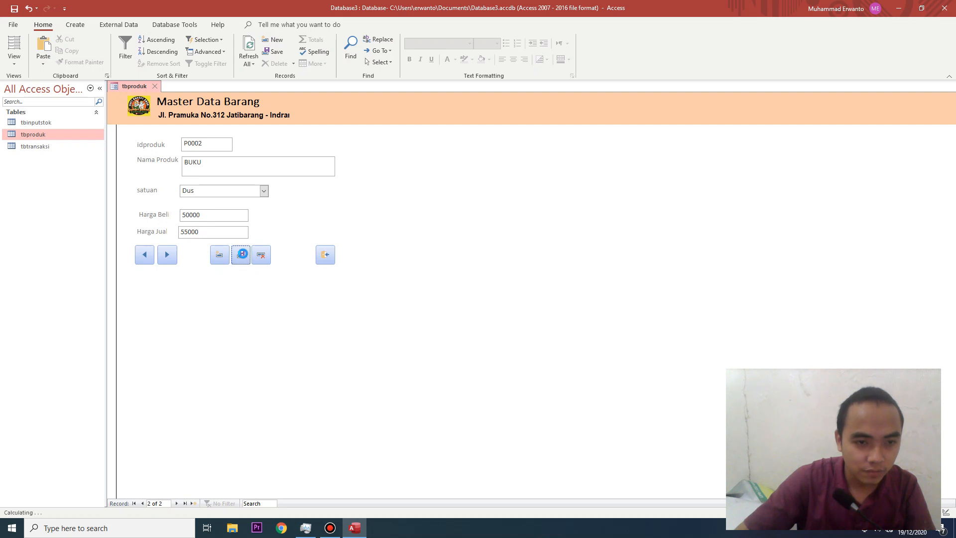
drag(491, 157, 316, 146)
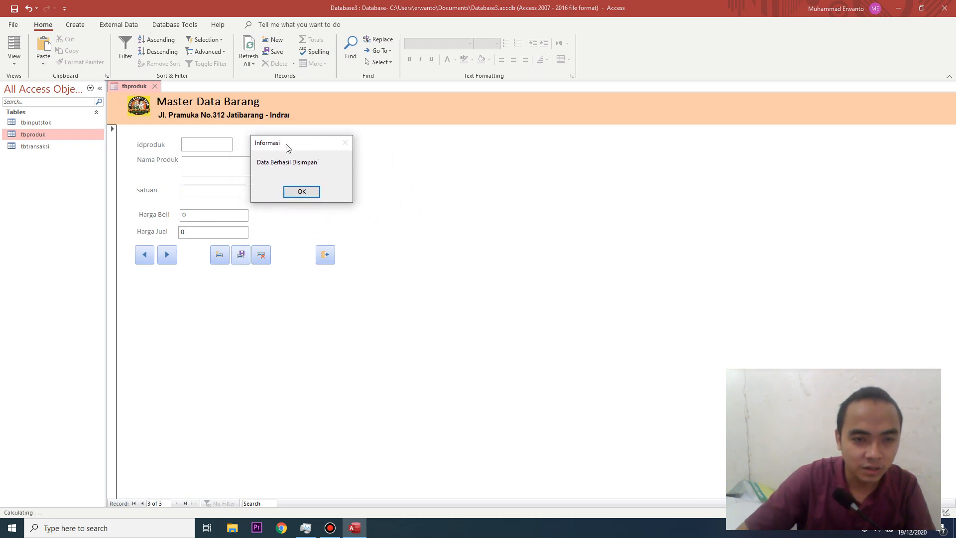
click(299, 192)
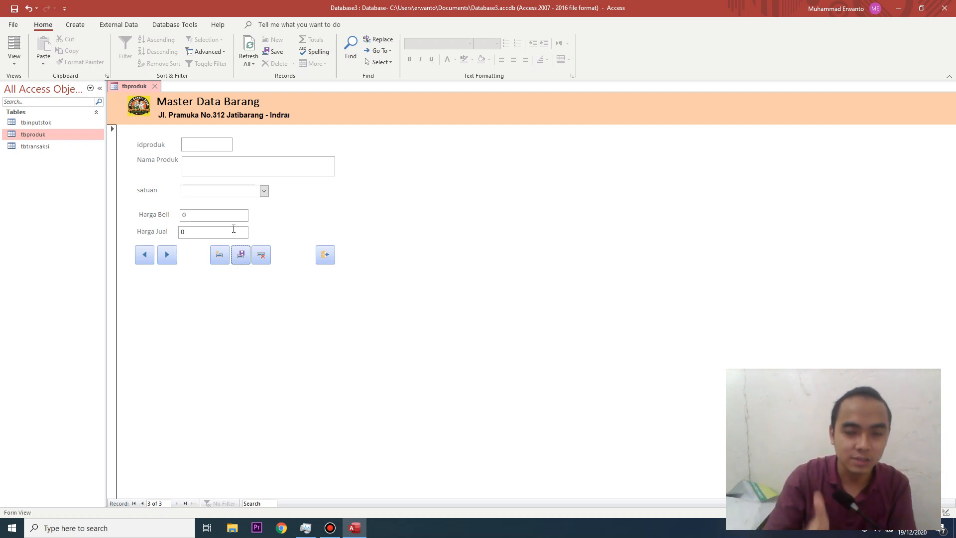
click(330, 528)
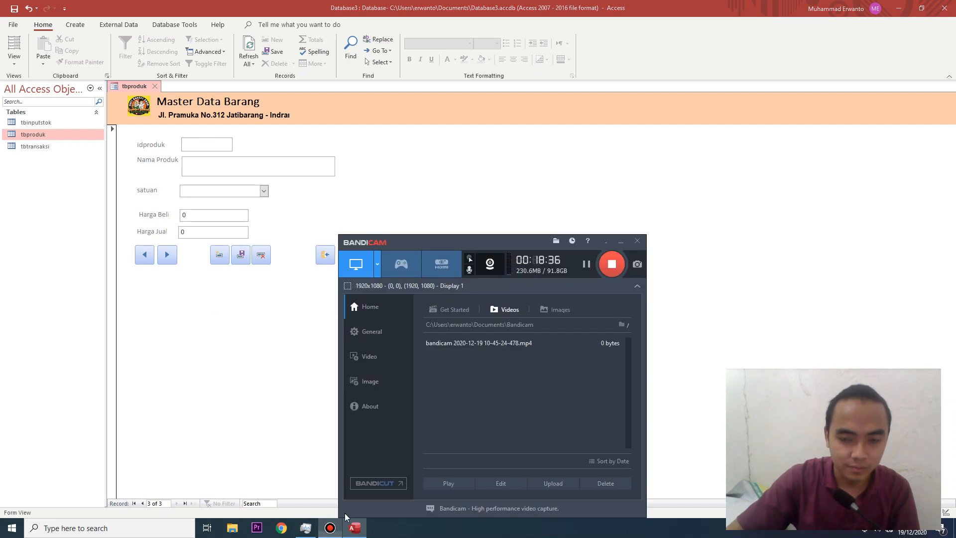